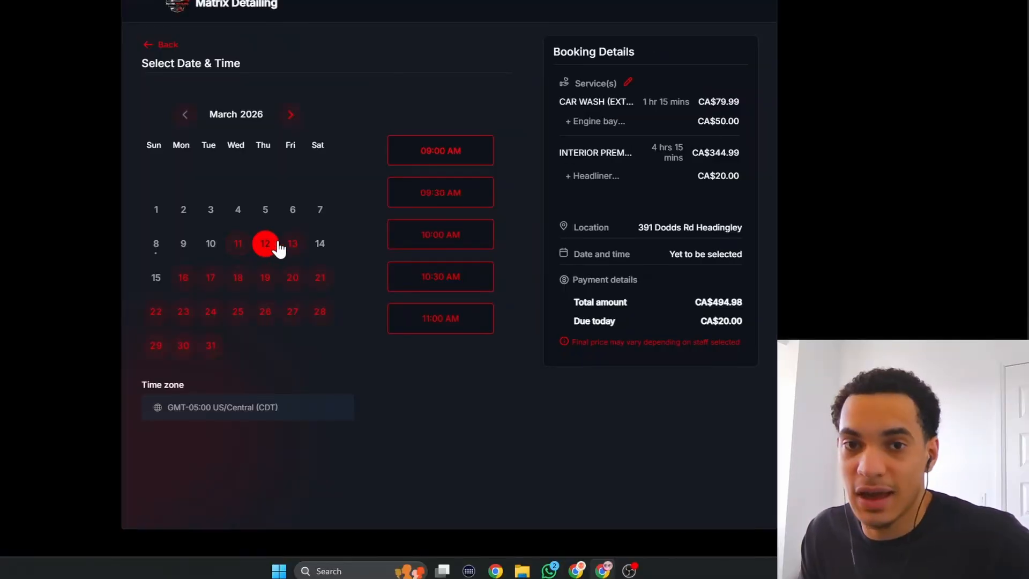
# Select the March 18, 2026, 9:30 AM appointment slot on the Matrix Detailing booking page.
pyautogui.scroll(1, 280, 248)
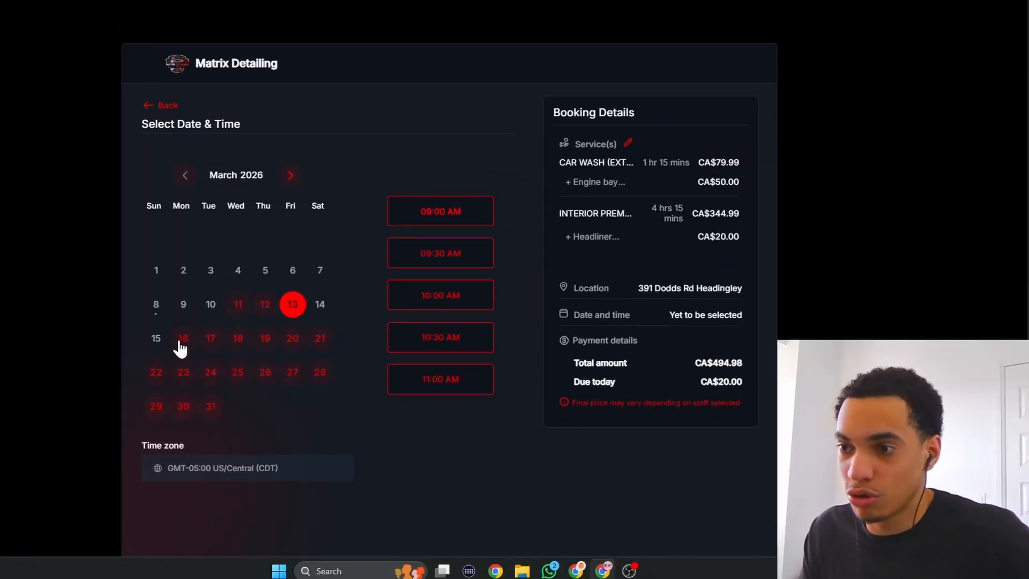
pyautogui.click(238, 339)
pyautogui.click(458, 257)
pyautogui.click(467, 260)
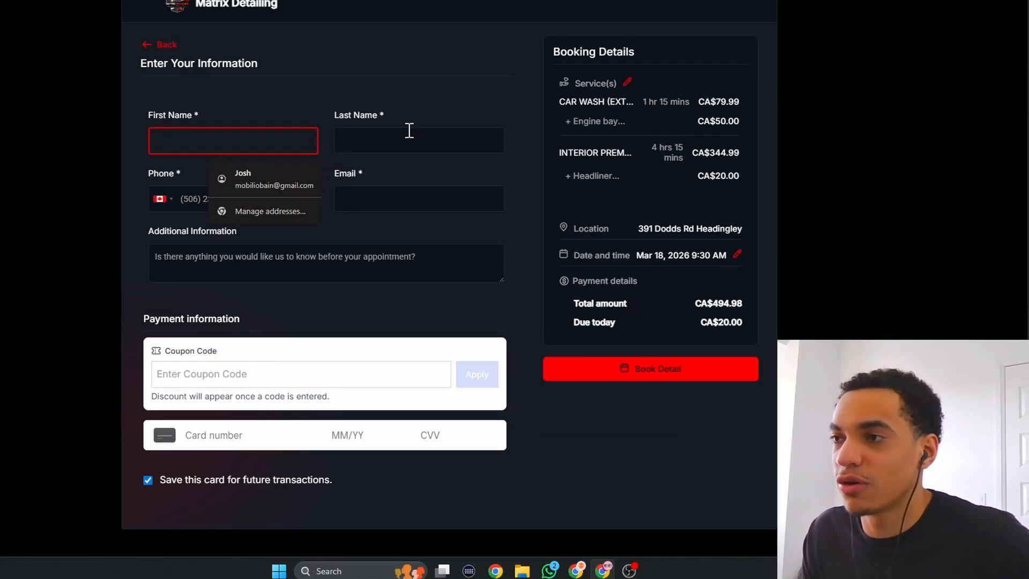
# Look over the customer contact and card fields on the booking information form.
pyautogui.click(409, 131)
pyautogui.click(356, 209)
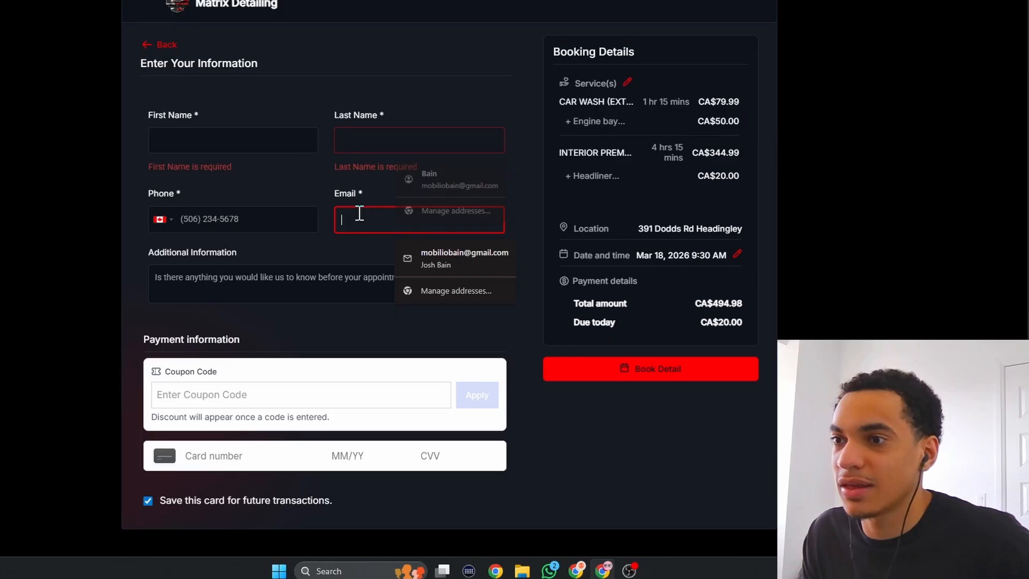
pyautogui.click(259, 197)
pyautogui.click(239, 475)
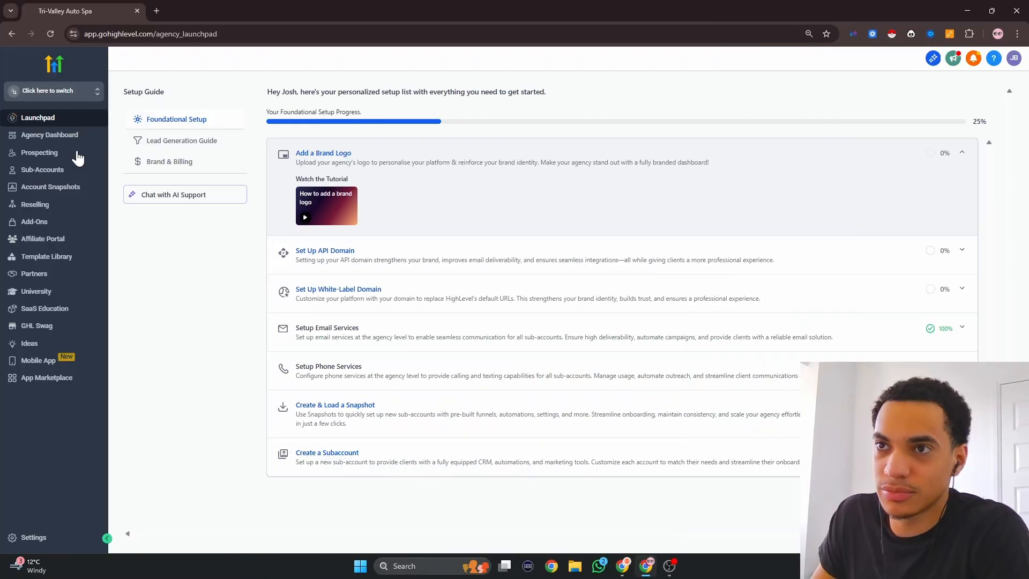
# Switch to GoHighLevel and enable Services in the calendar settings of the Tri-Valley Auto Spa sub-account.
pyautogui.click(76, 93)
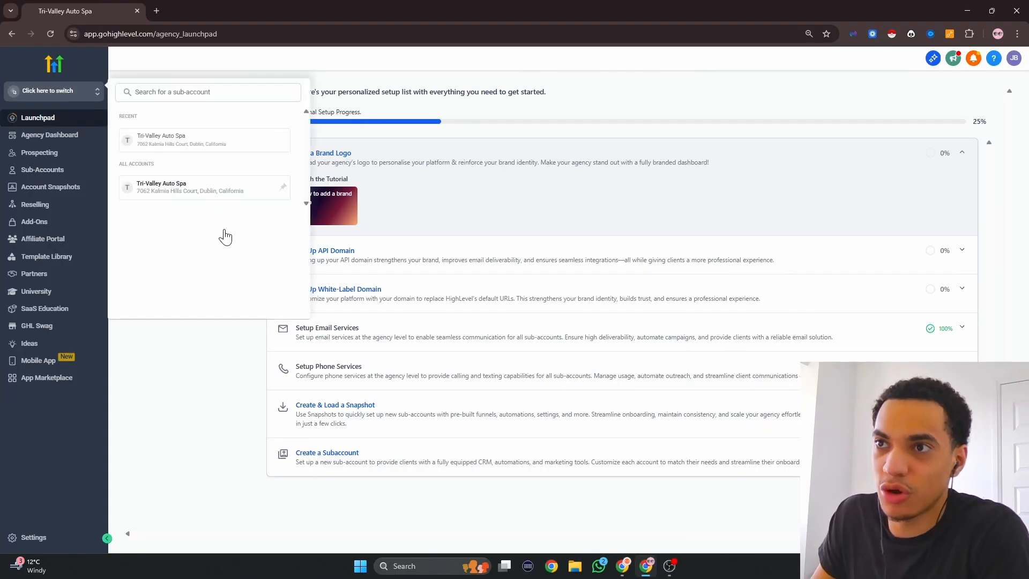
pyautogui.click(63, 95)
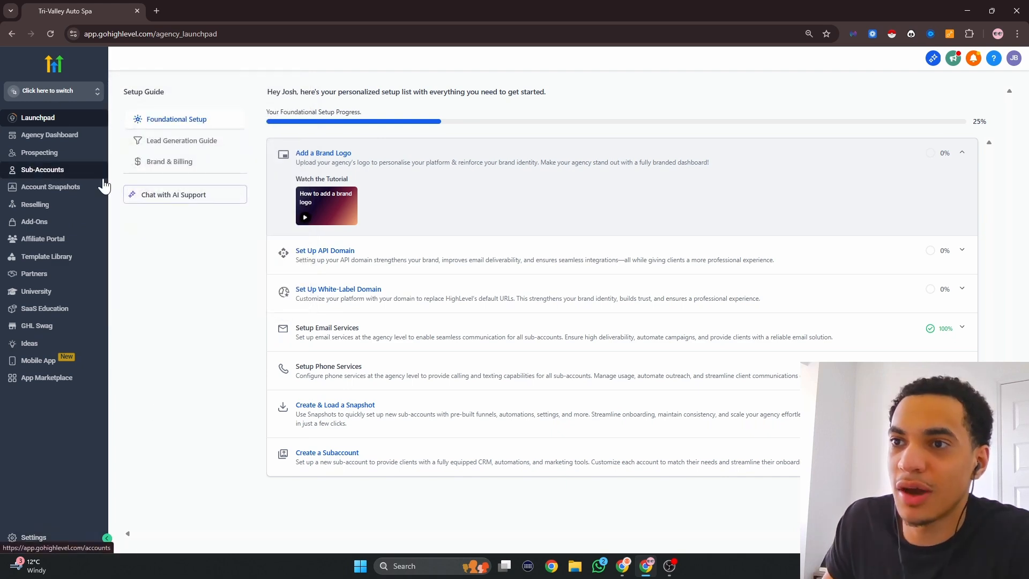
pyautogui.click(57, 177)
pyautogui.click(196, 154)
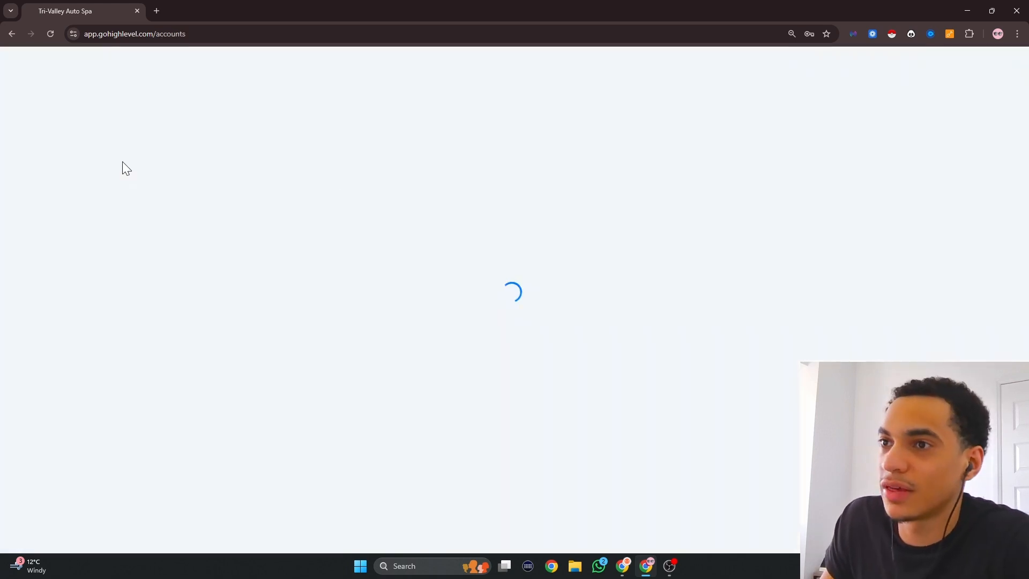
pyautogui.click(399, 234)
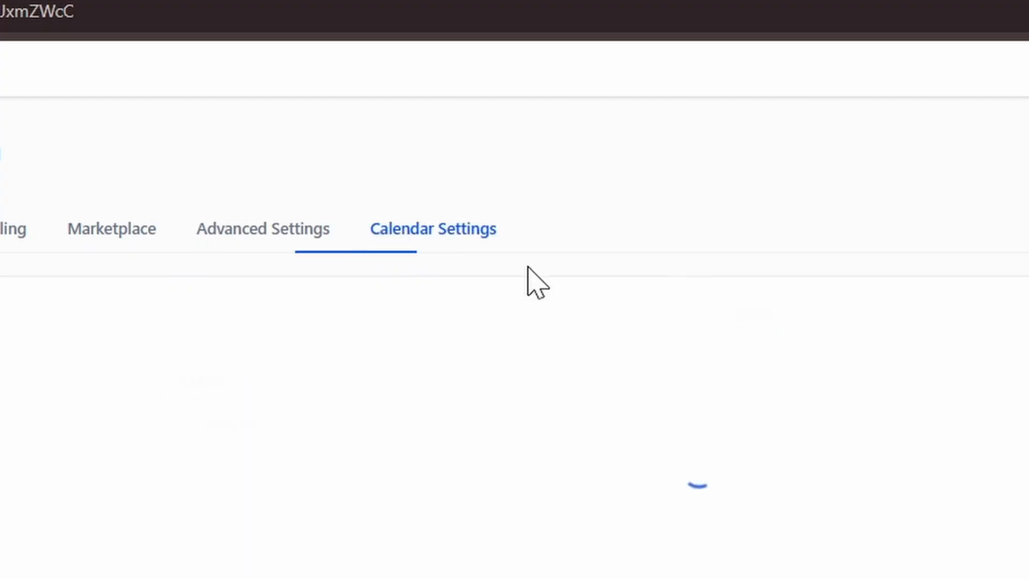
pyautogui.click(151, 235)
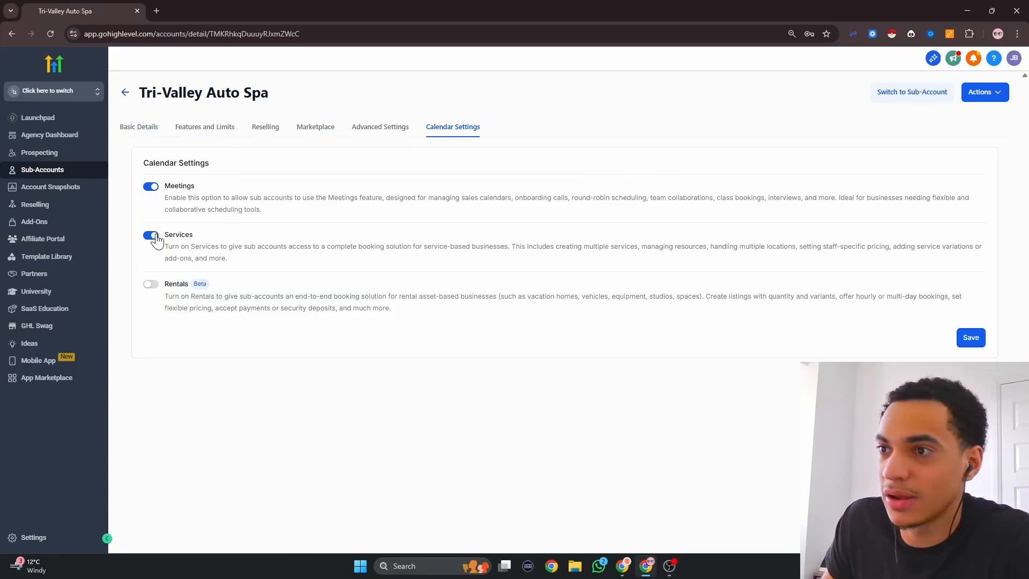
# Switch to the Tri-Valley Auto Spa sub-account and review the payment providers available in its payment integrations.
pyautogui.click(59, 91)
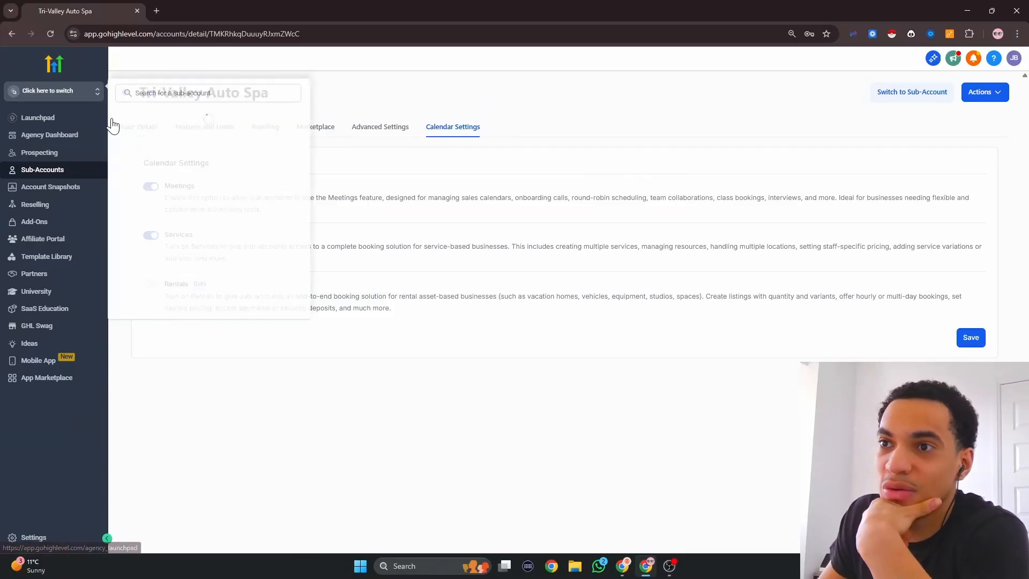
pyautogui.click(172, 143)
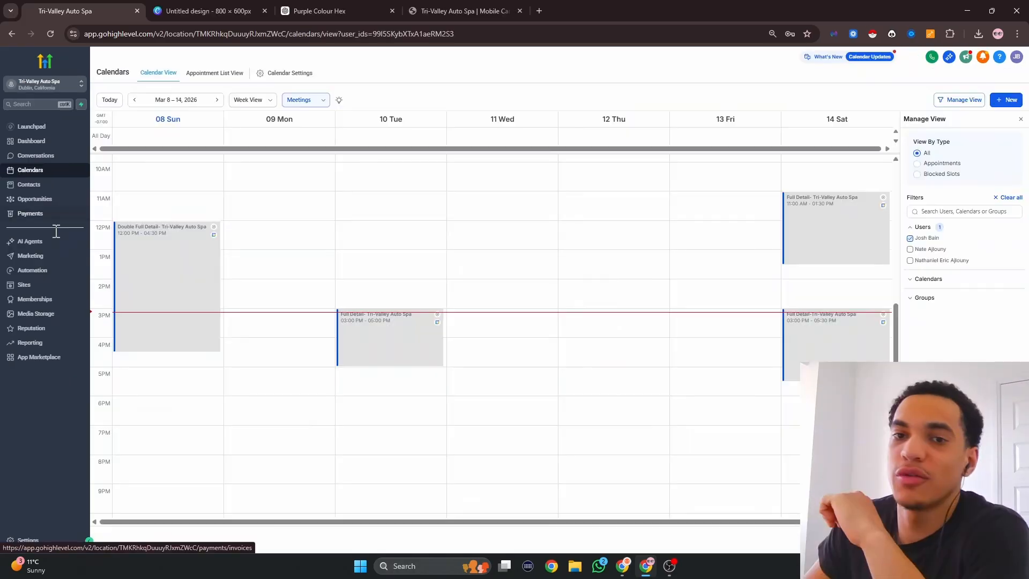
pyautogui.click(37, 213)
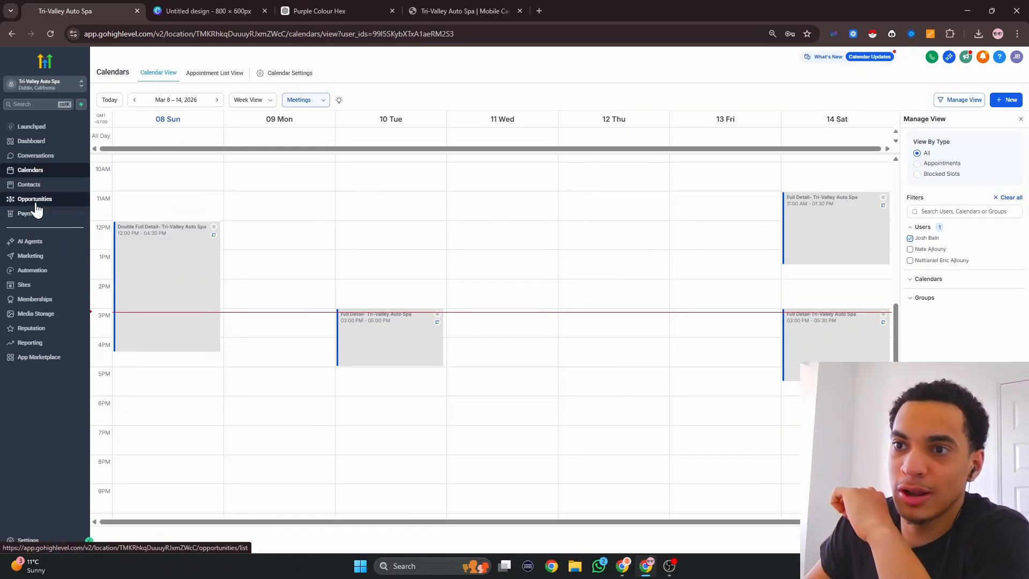
pyautogui.click(608, 73)
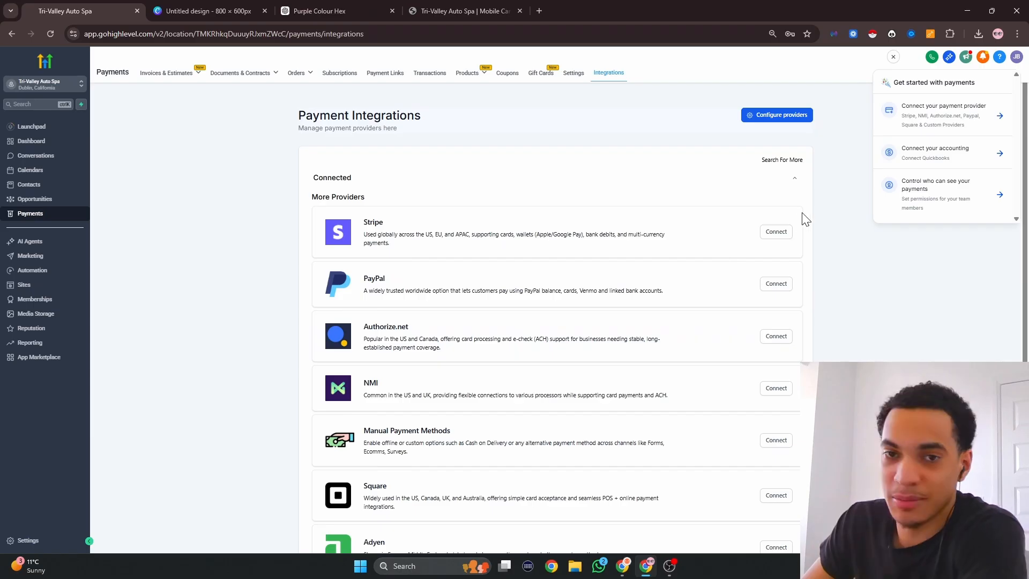
pyautogui.scroll(-2, 775, 313)
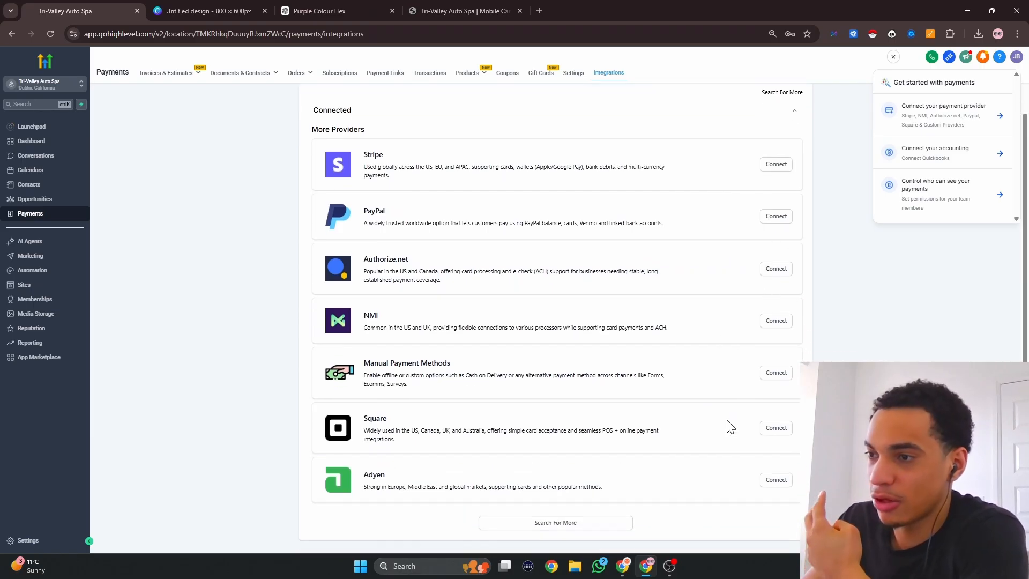
# Open the sub-account's staff settings and start adding a new user.
pyautogui.click(42, 132)
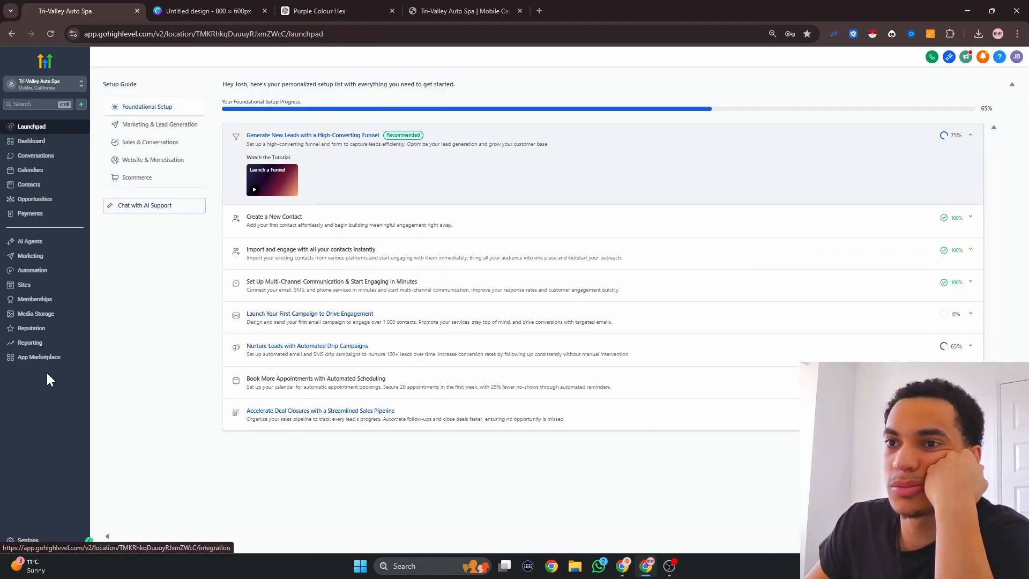
pyautogui.click(33, 543)
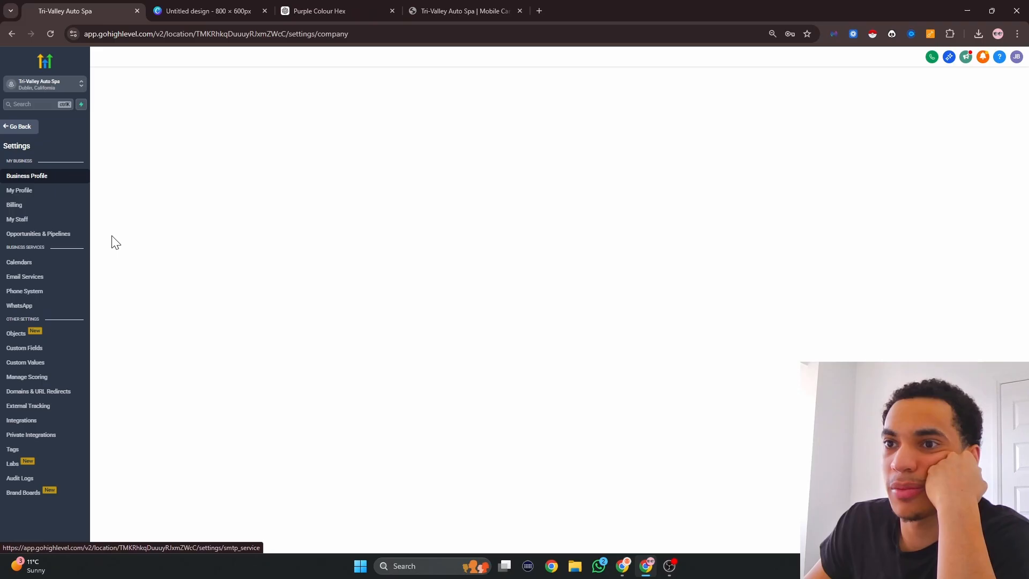
pyautogui.click(26, 218)
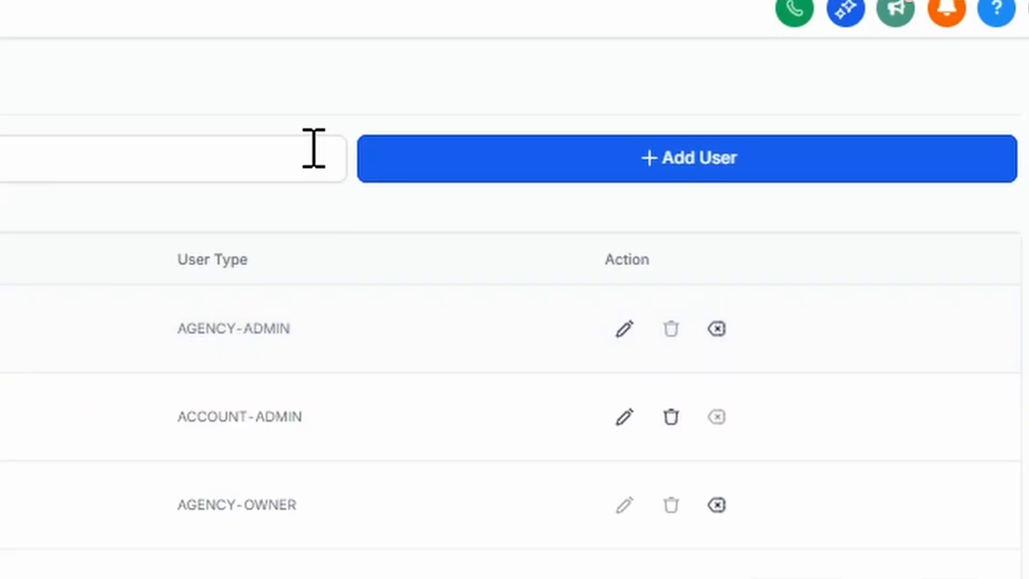
pyautogui.click(857, 110)
# Fill in the new user's first name, last name, email and phone with placeholder text.
pyautogui.click(413, 261)
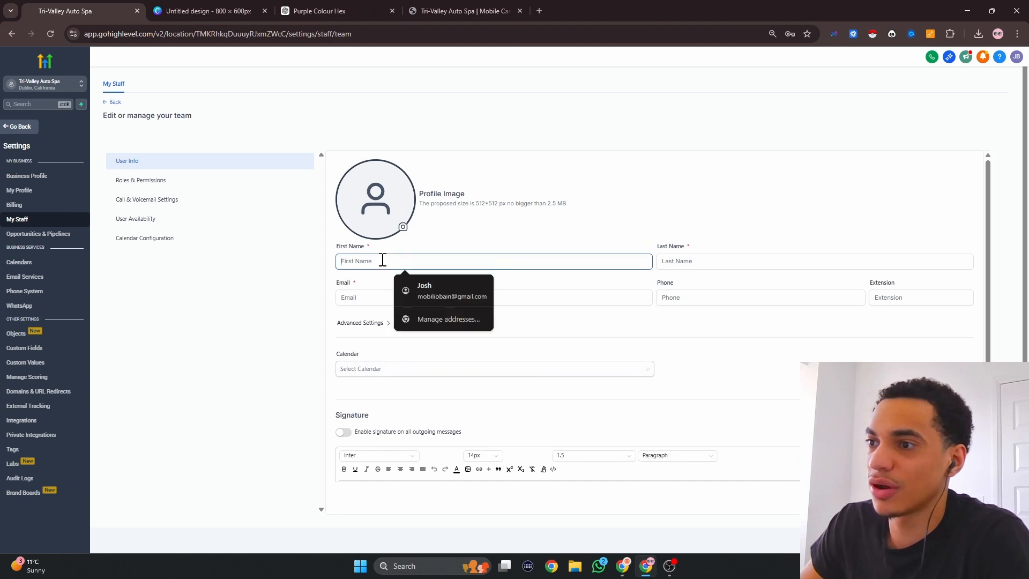
pyautogui.write('hv')
pyautogui.click(711, 261)
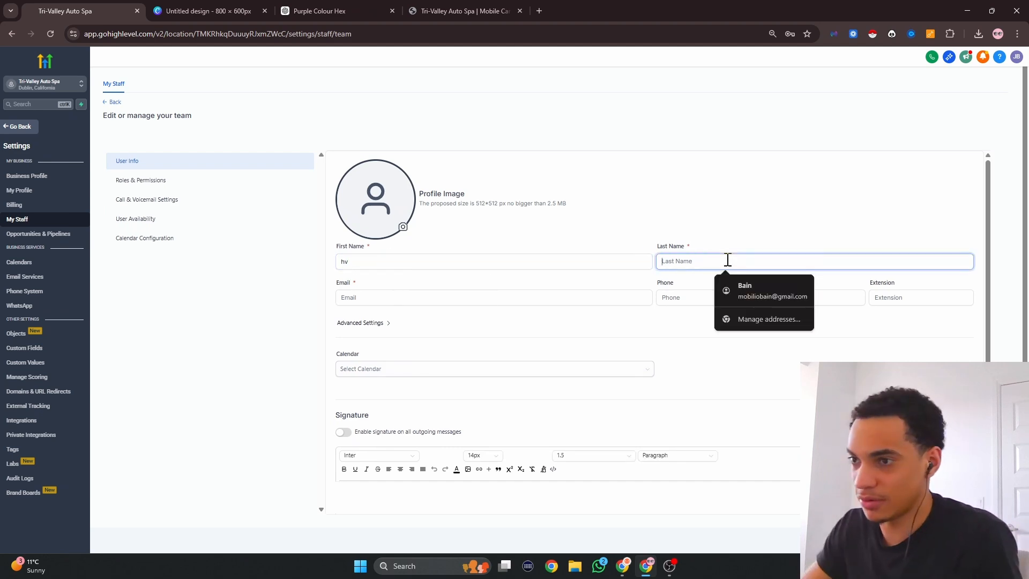
pyautogui.write('fubg')
pyautogui.click(429, 302)
pyautogui.write('ifubgh')
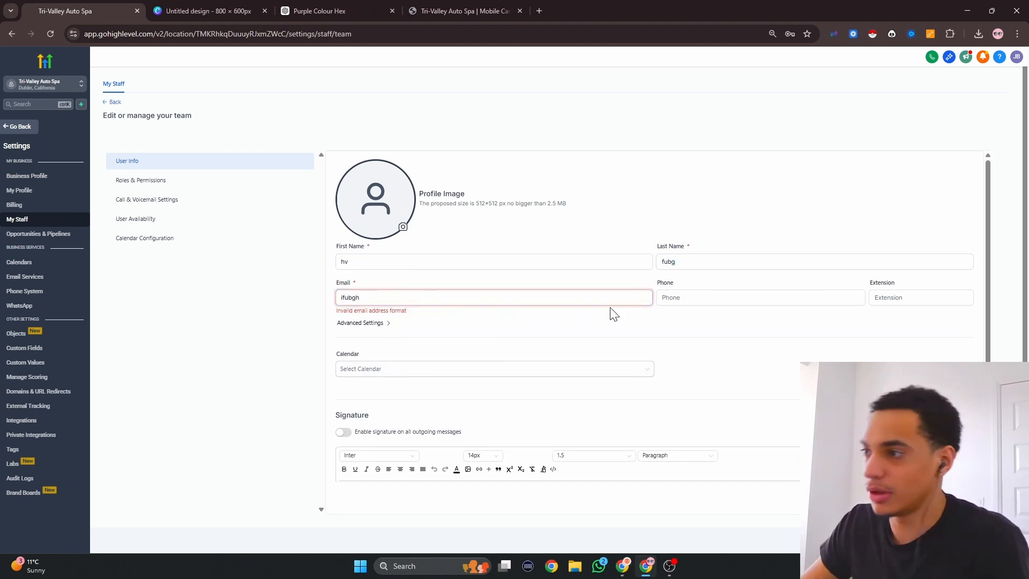
pyautogui.click(666, 296)
pyautogui.write('fubg')
# Expand the user's advanced settings to show the password field, leave it empty, and assign the Tri-Valley Auto Spa calendar.
pyautogui.click(369, 323)
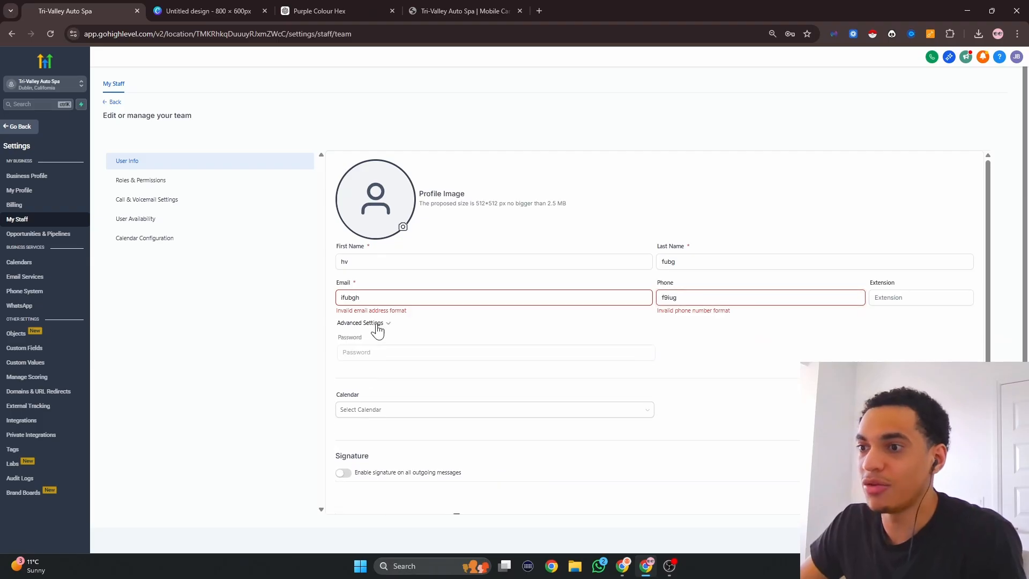
pyautogui.click(381, 351)
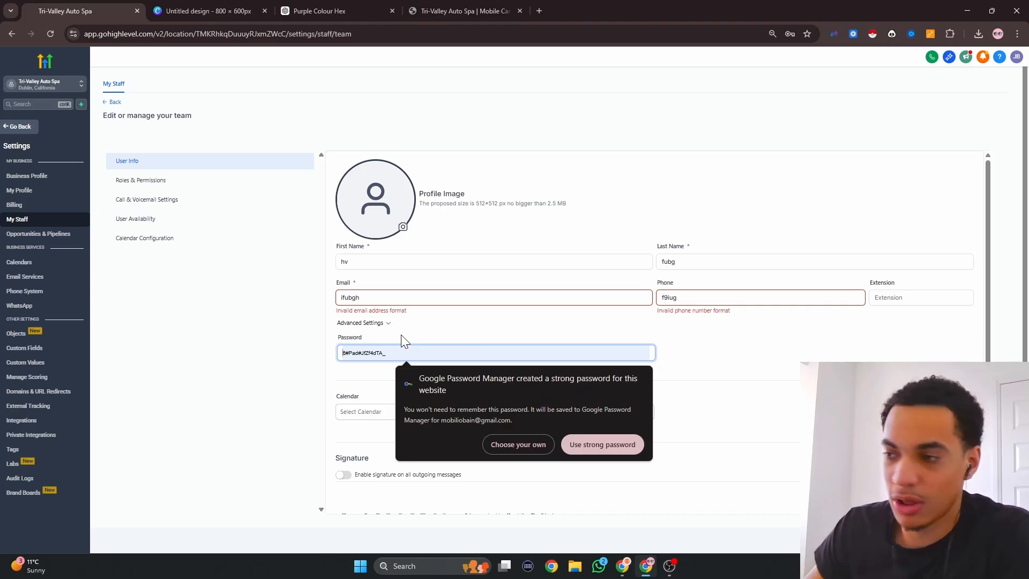
pyautogui.click(375, 338)
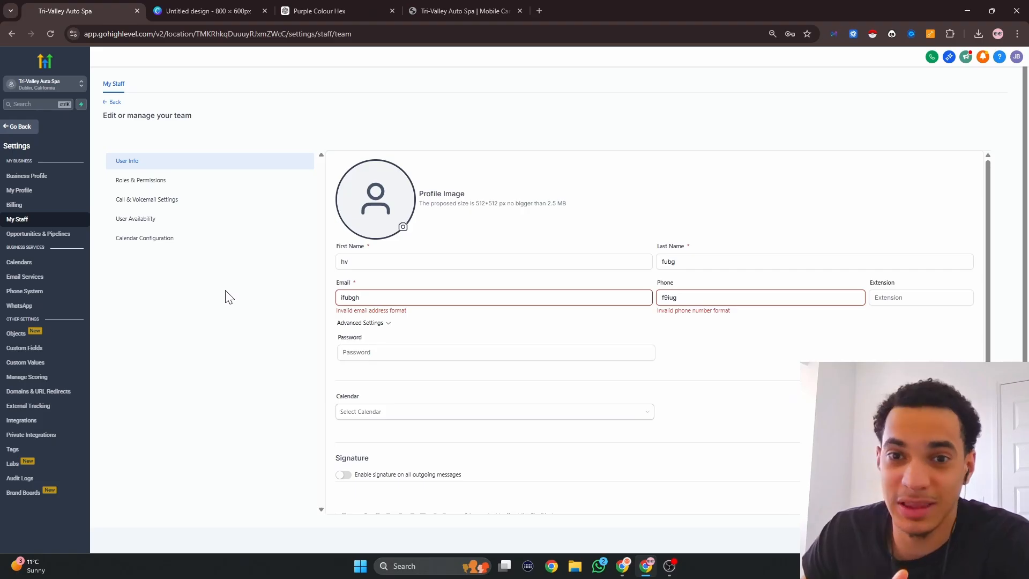
pyautogui.scroll(-1, 404, 359)
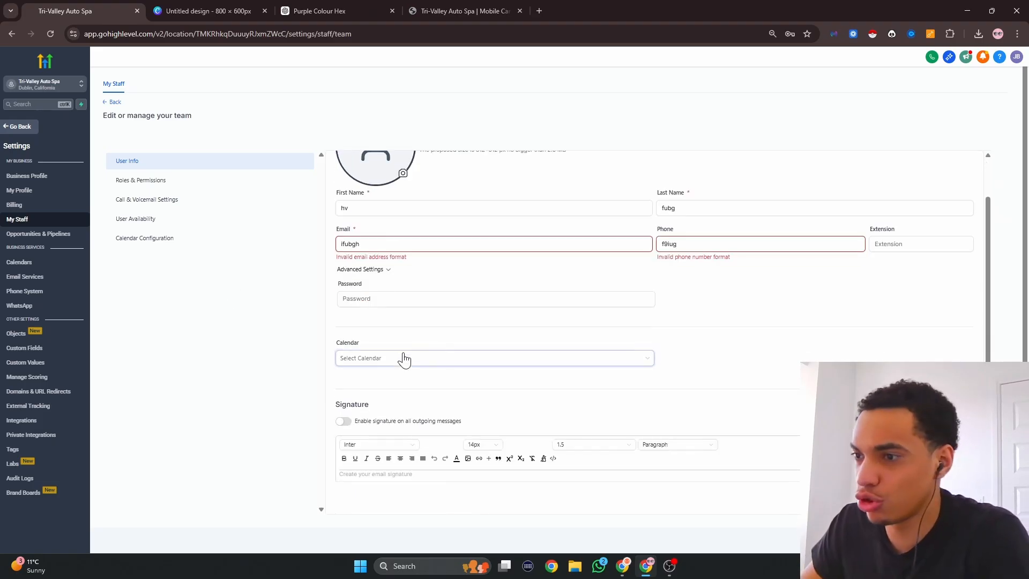
pyautogui.scroll(1, 400, 361)
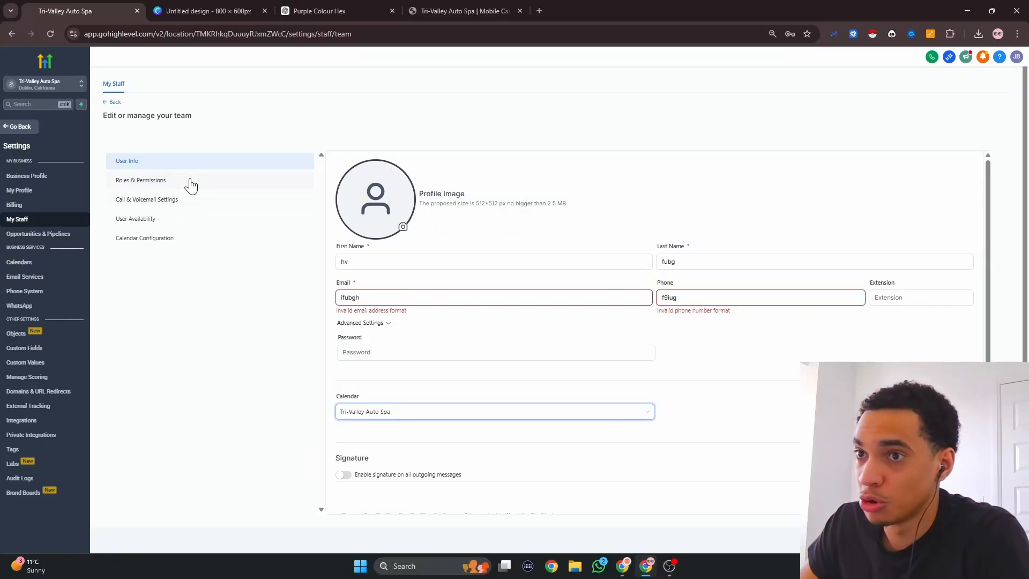
# Review the roles and permissions available for the new user.
pyautogui.click(427, 208)
pyautogui.scroll(-10, 419, 333)
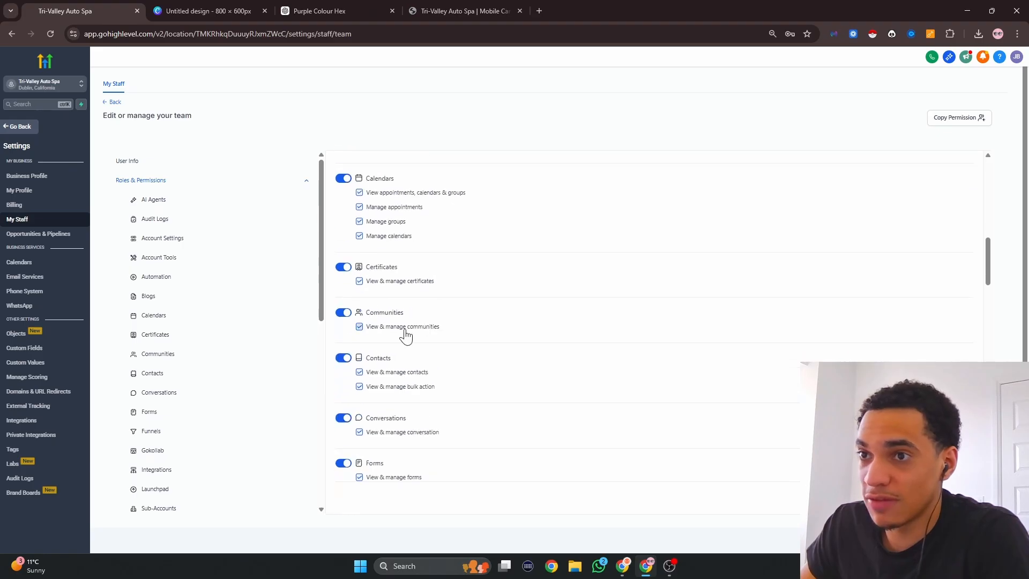
pyautogui.scroll(-10, 396, 330)
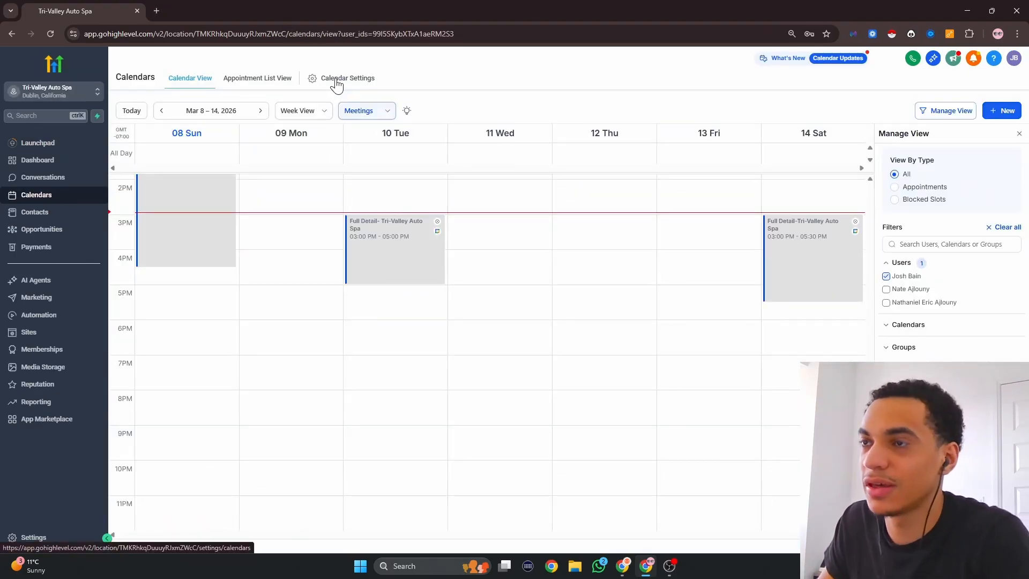
# Open the Services section of the calendar settings and rename the Default category to Car Wash.
pyautogui.click(340, 81)
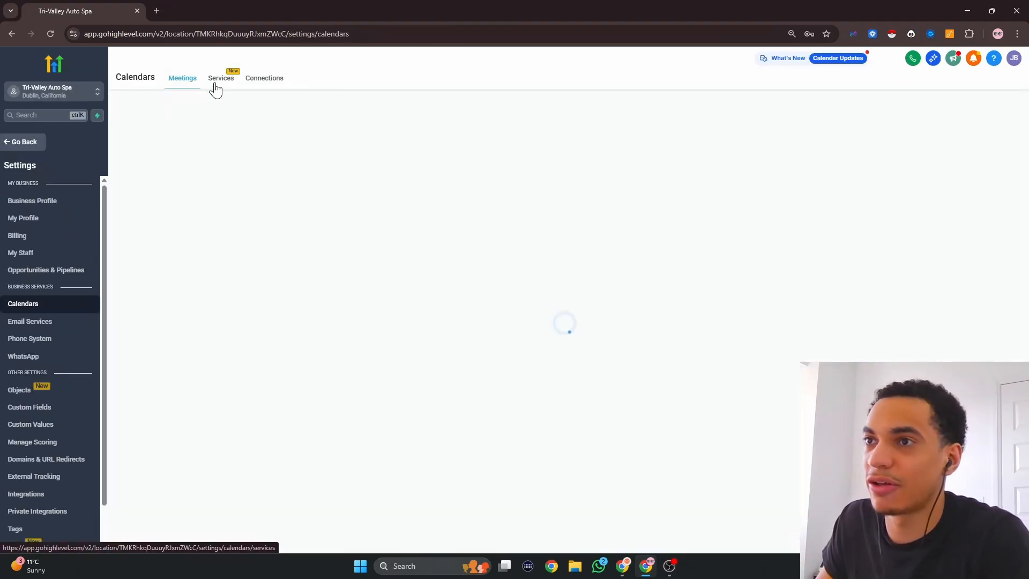
pyautogui.click(219, 79)
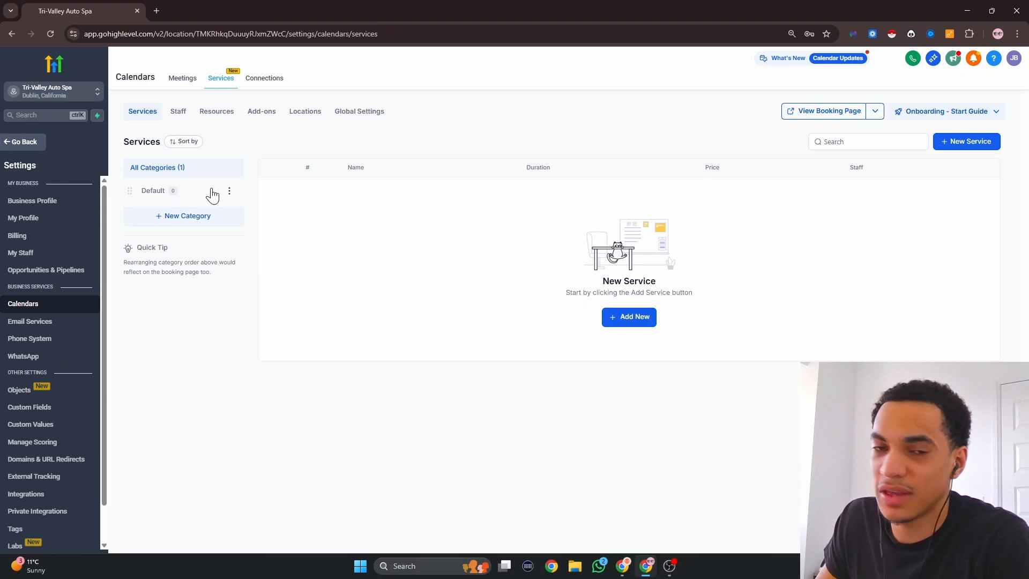
pyautogui.click(206, 219)
pyautogui.click(483, 265)
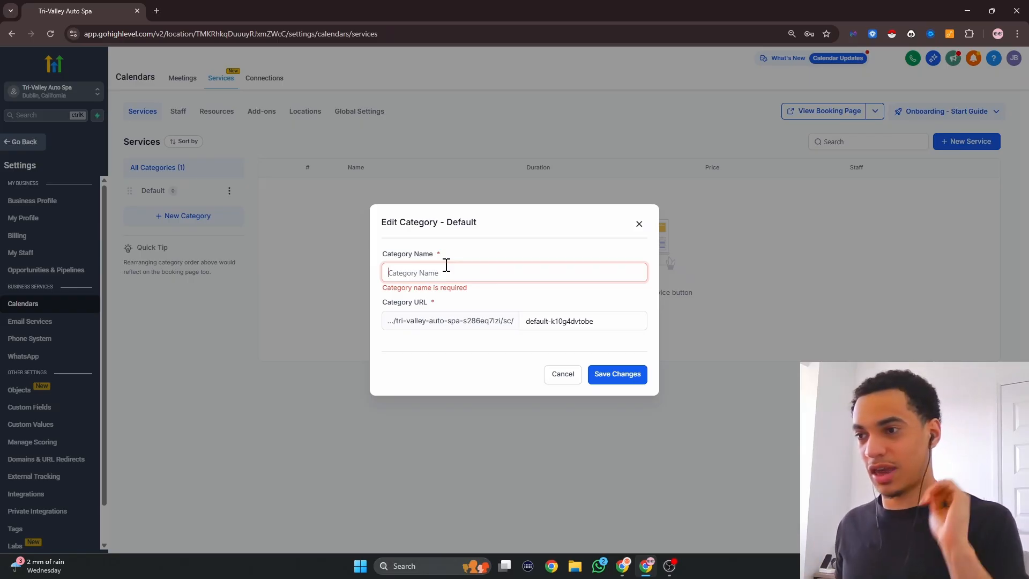
pyautogui.write('Car Wash')
pyautogui.press('Return')
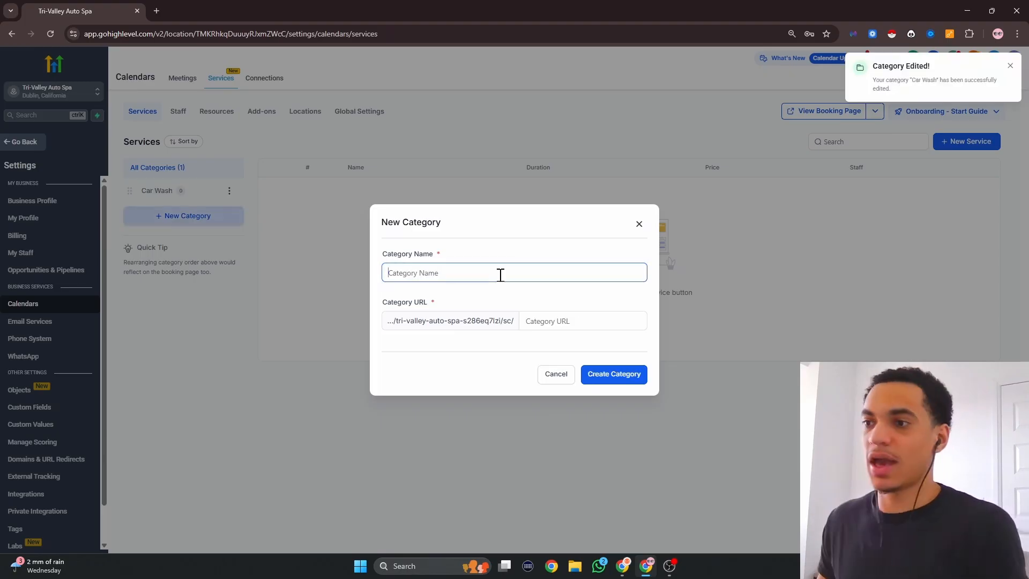
# Create the service categories Detailing, Polish, Ceramic Coating and Window Tinting.
pyautogui.write('Detailing')
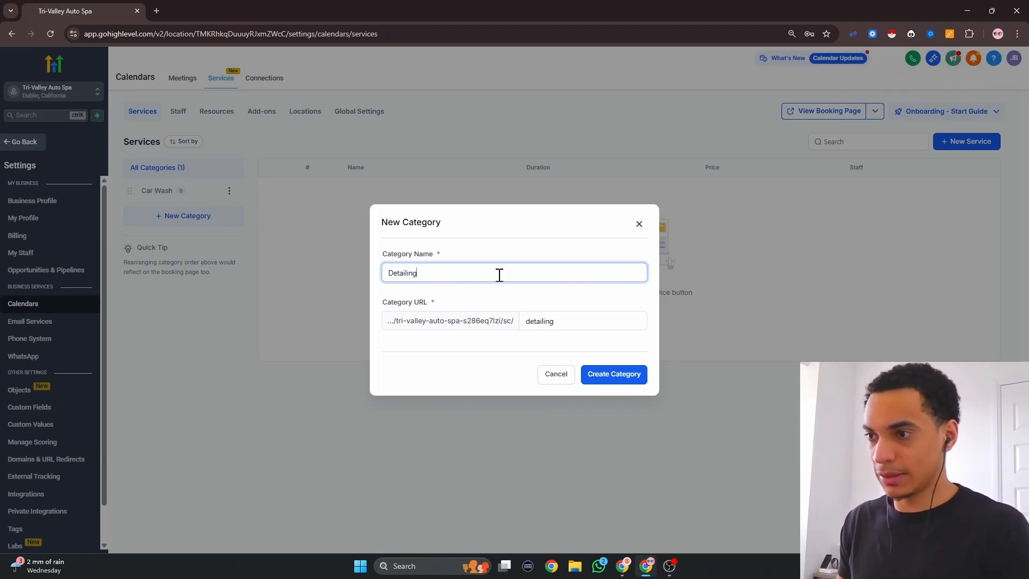
pyautogui.press('Return')
pyautogui.write('P')
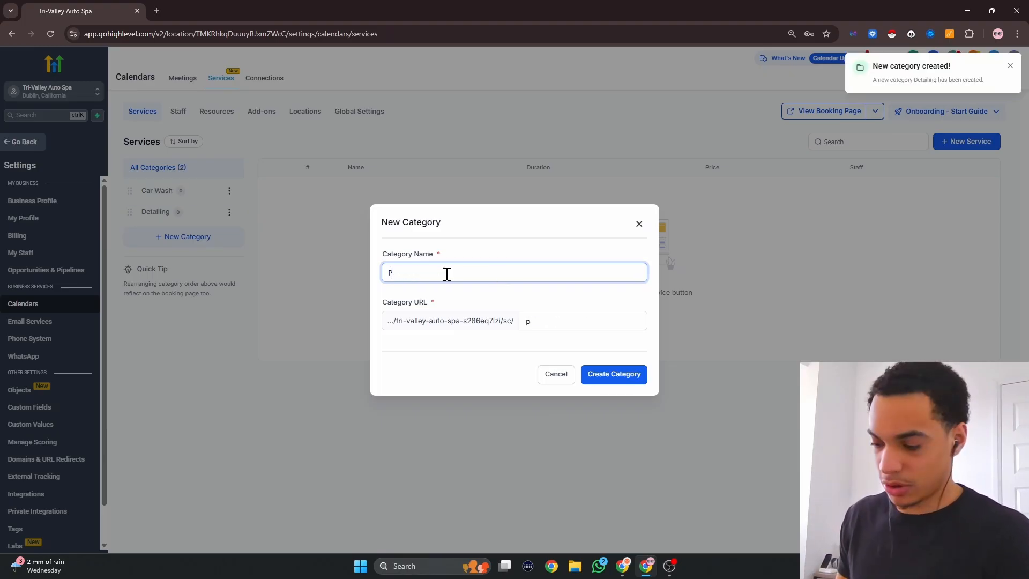
pyautogui.write('olish')
pyautogui.press('Return')
pyautogui.write('Cer')
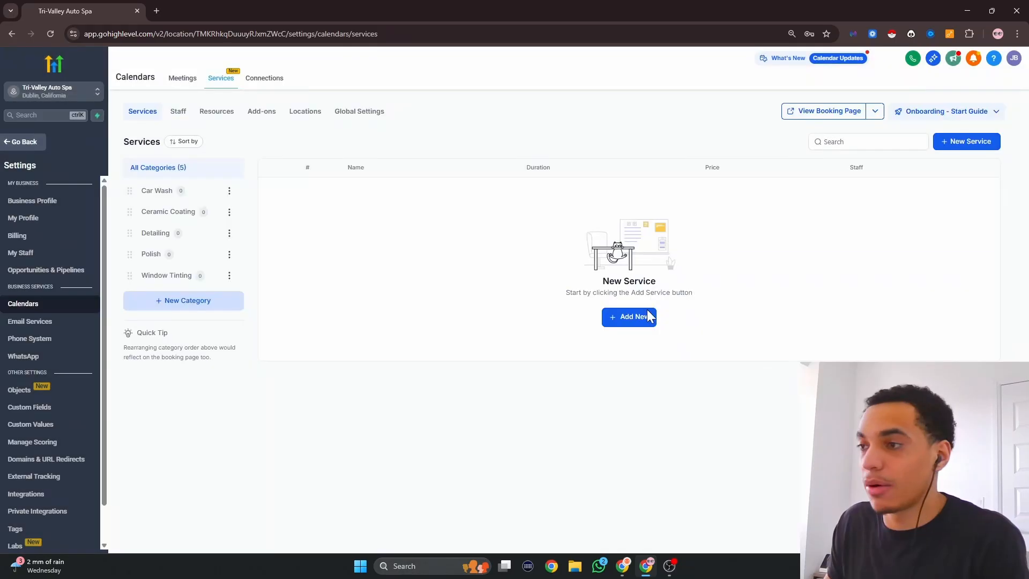
# Start a new service named Interior Cleaning in the Car Wash category and open an additional browser tab to find its image.
pyautogui.click(981, 142)
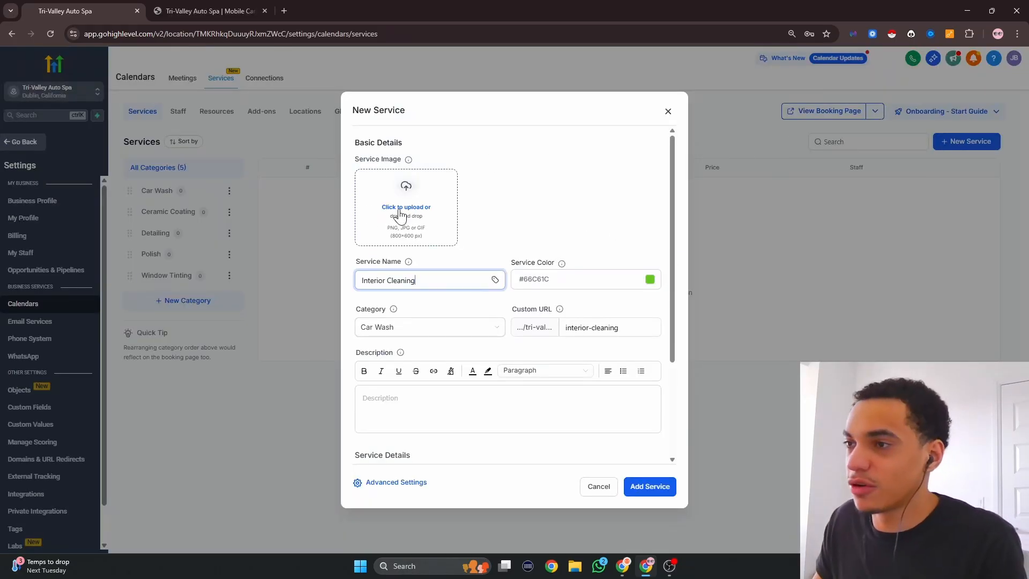
pyautogui.click(283, 11)
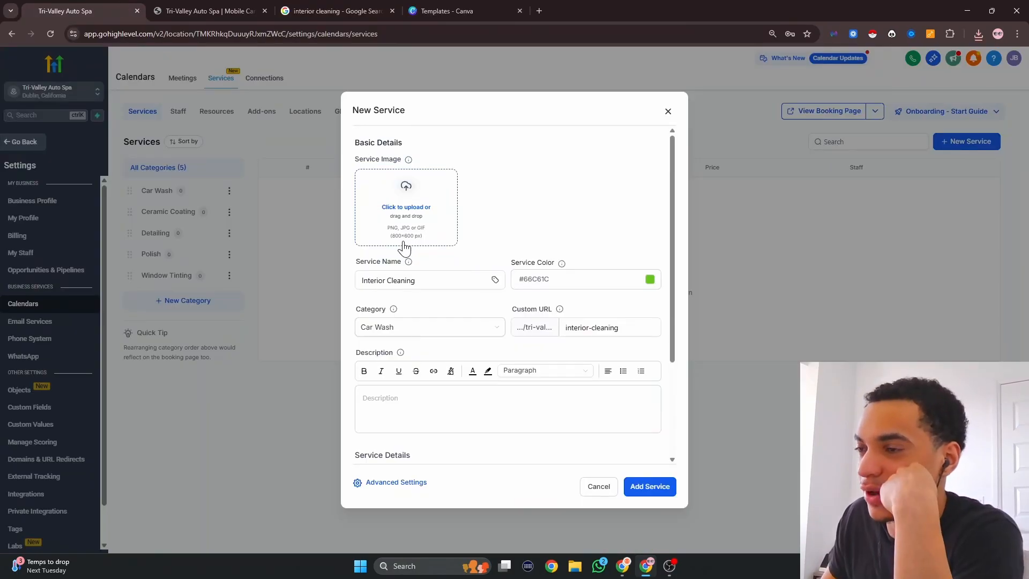
# Switch to Canva and create a new custom-size design of 800 × 600 px.
pyautogui.click(485, 9)
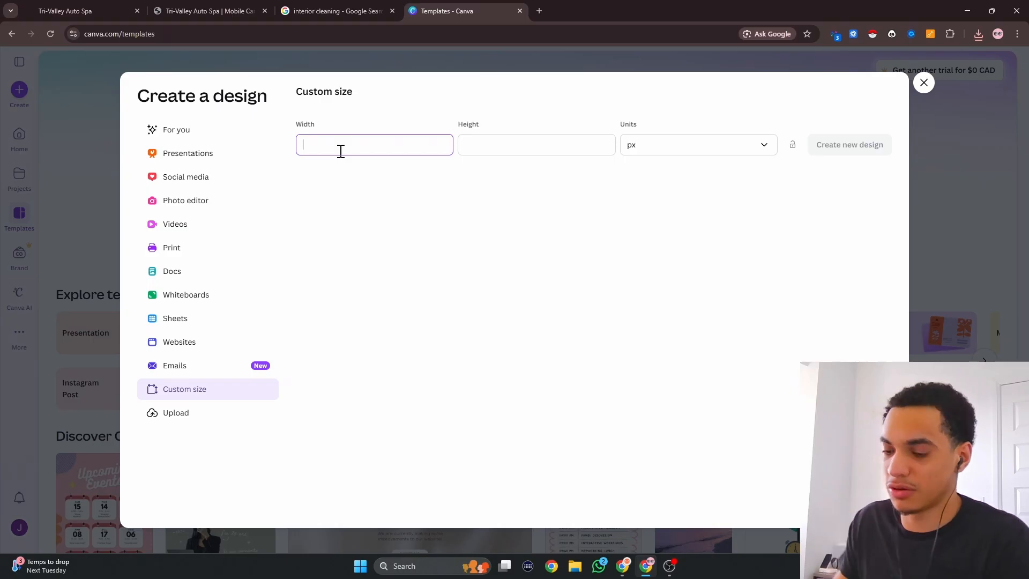
pyautogui.click(517, 149)
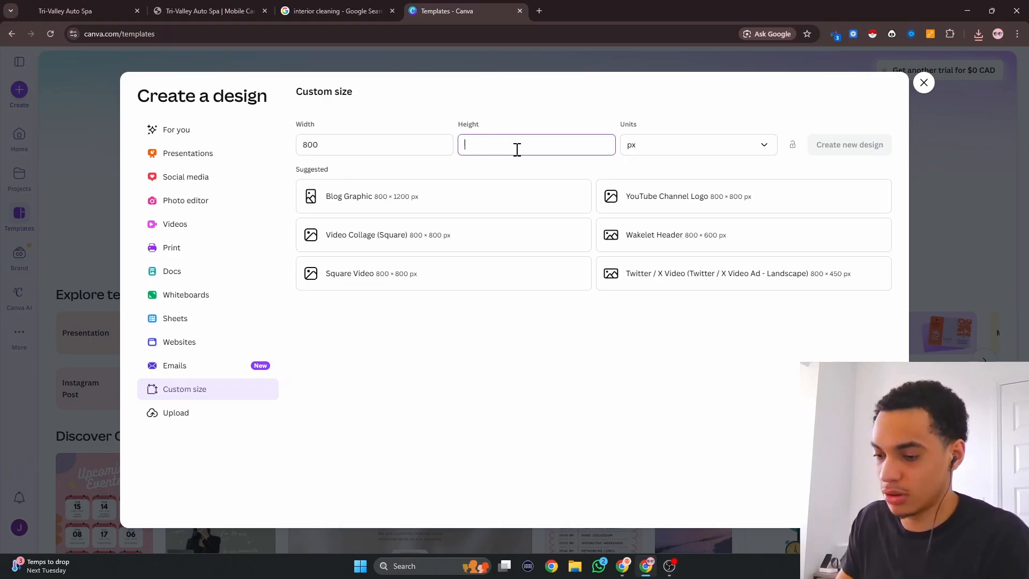
pyautogui.click(849, 145)
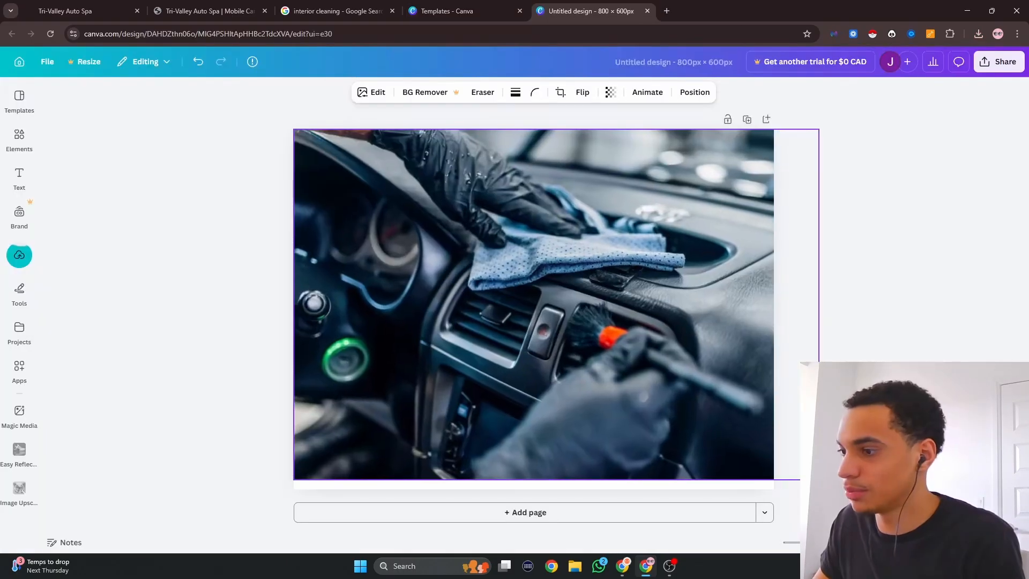
# Centre the car interior cleaning photo on the canvas and download the design as a PNG at 800 × 600 px.
pyautogui.moveTo(609, 345); pyautogui.dragTo(588, 344)
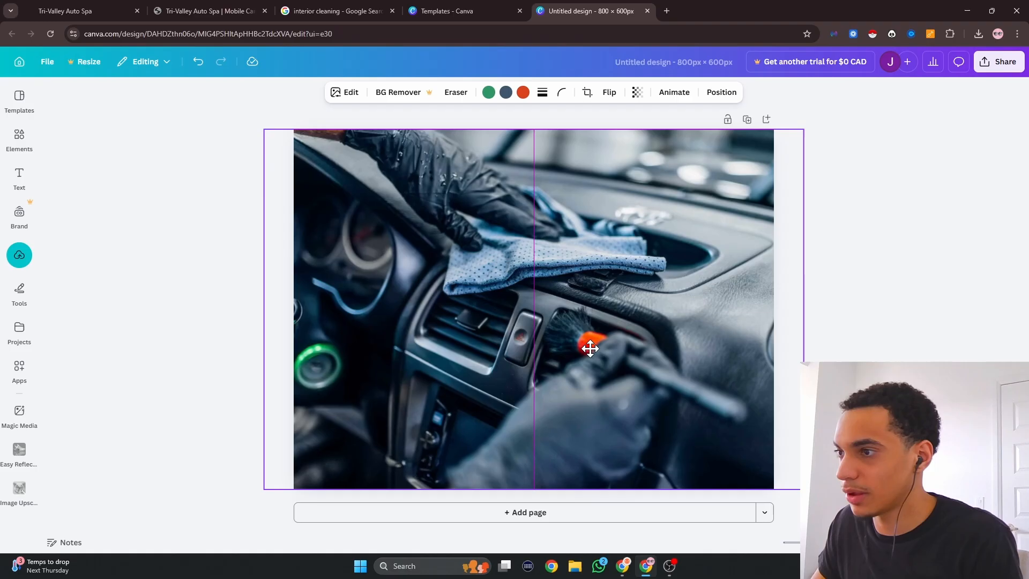
pyautogui.click(912, 253)
pyautogui.click(998, 61)
pyautogui.click(834, 283)
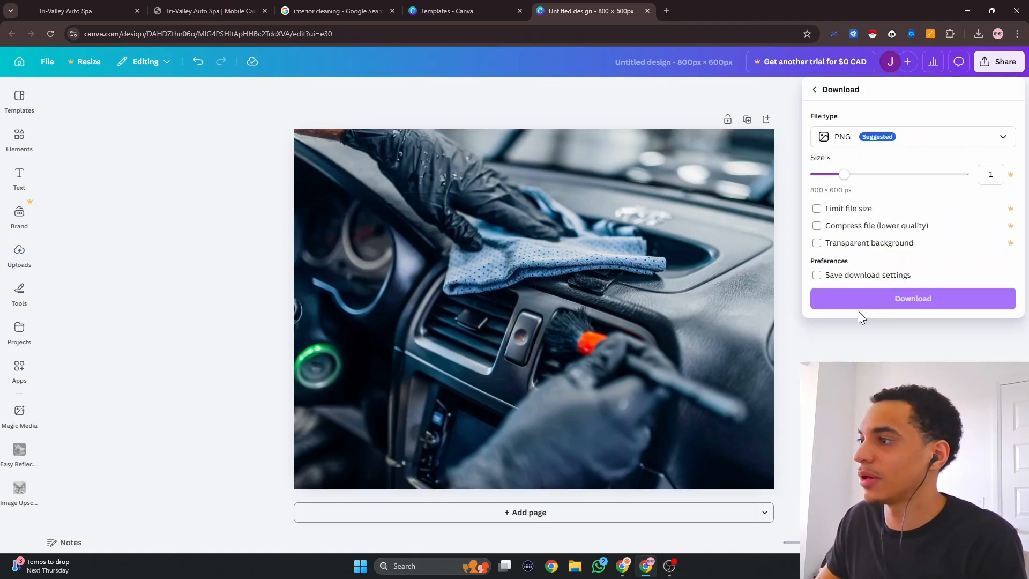
pyautogui.click(858, 300)
# Return to the new service in GoHighLevel, upload Untitled design.png as the service image and reposition it in the crop frame.
pyautogui.click(107, 11)
pyautogui.click(406, 207)
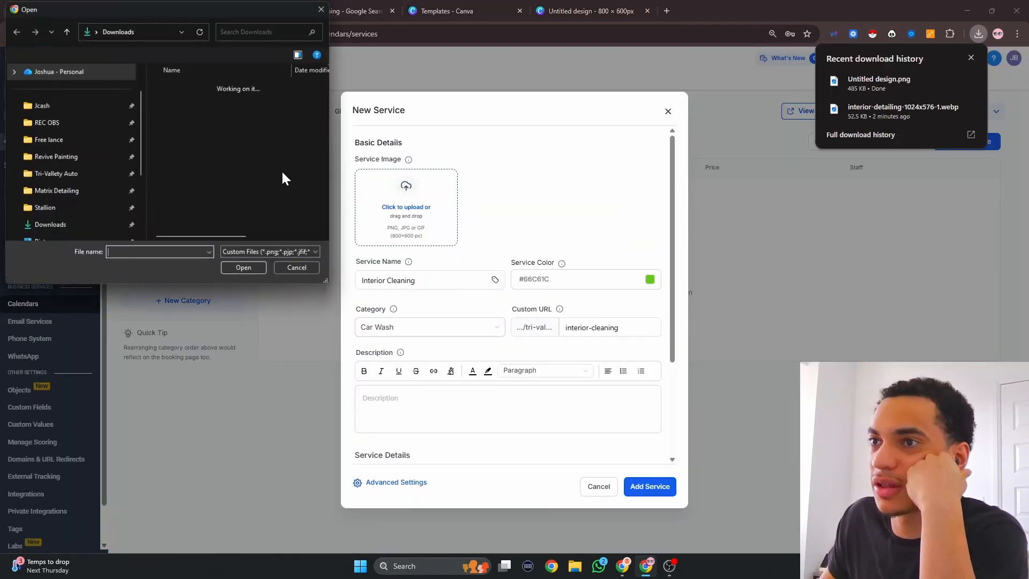
pyautogui.click(191, 102)
pyautogui.doubleClick(192, 102)
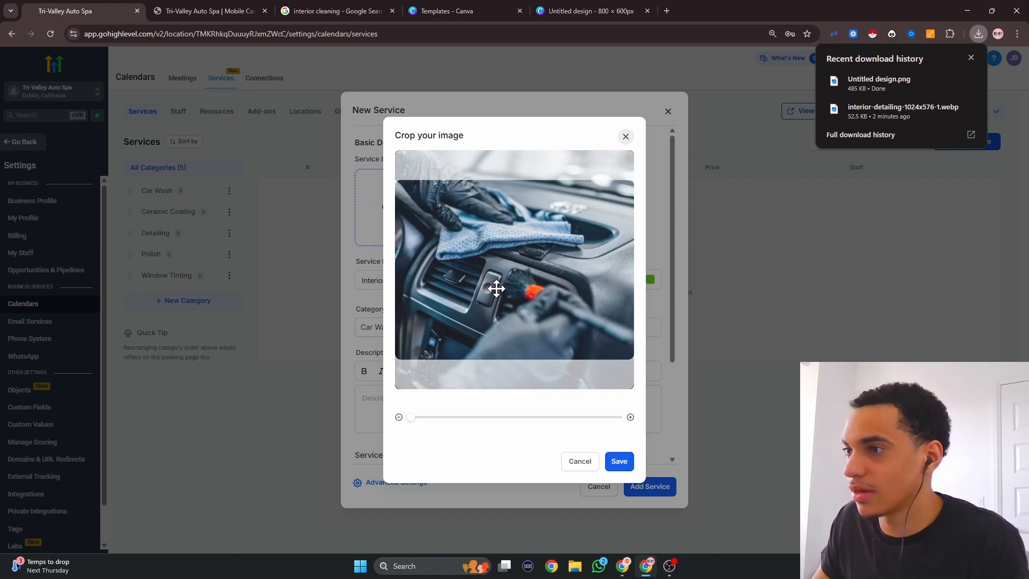
pyautogui.moveTo(495, 289); pyautogui.dragTo(528, 285)
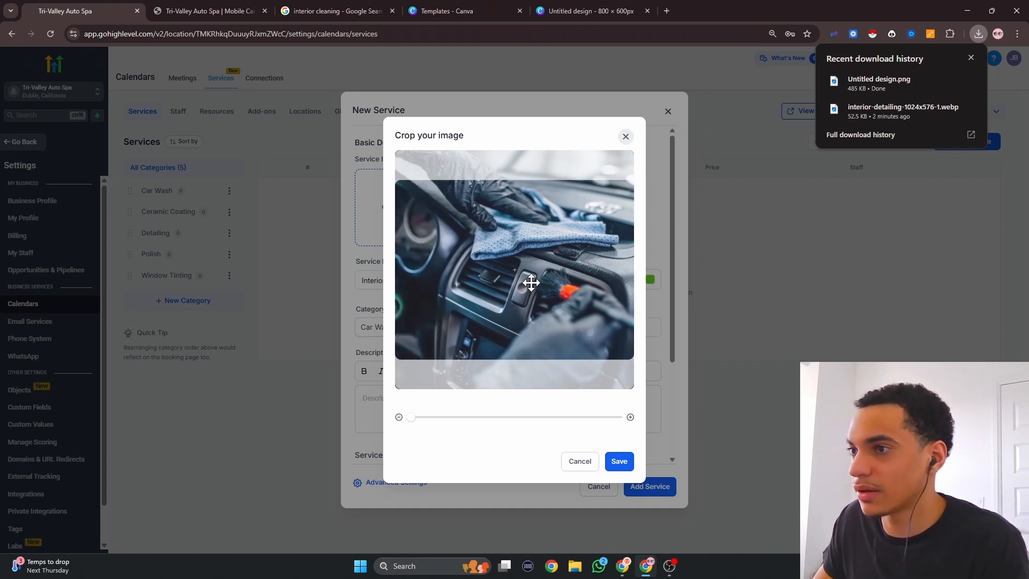
pyautogui.rightClick(531, 286)
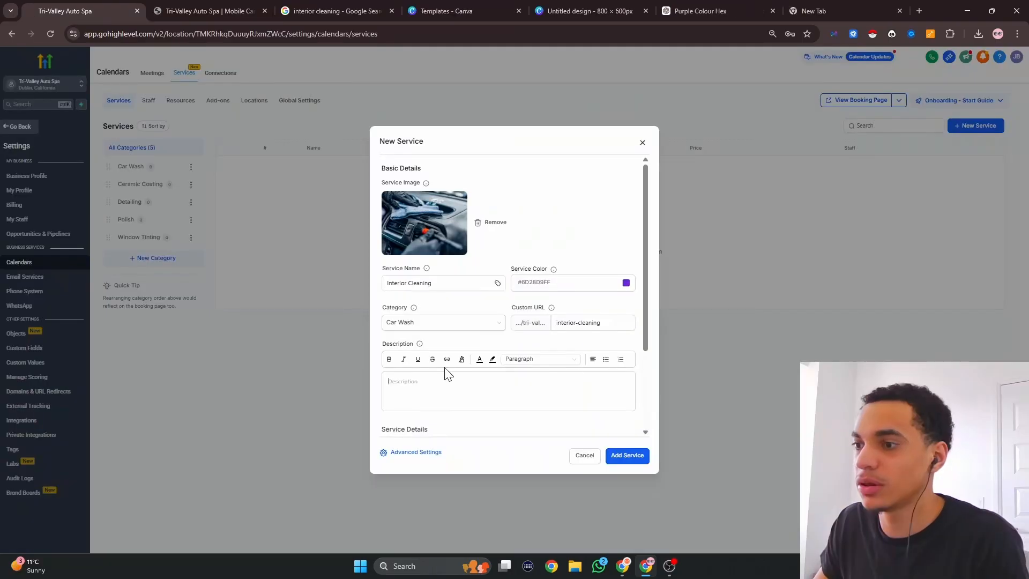
# Paste the prepared Interior Cleaning text into the service description and format all of it as bold black text.
pyautogui.hotkey('ctrl', 'v')
pyautogui.scroll(10, 478, 384)
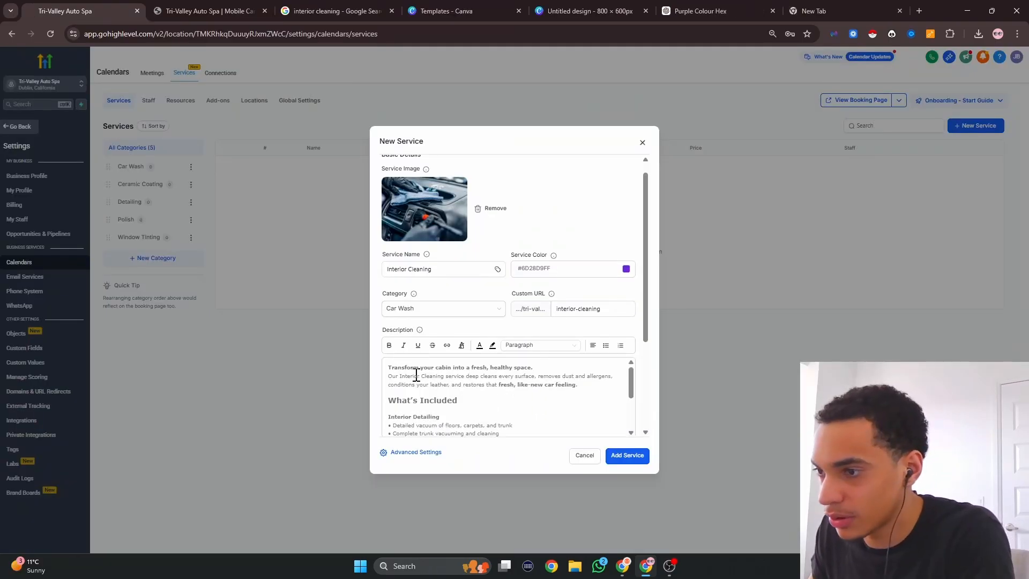
pyautogui.moveTo(387, 367); pyautogui.dragTo(505, 394)
pyautogui.click(390, 312)
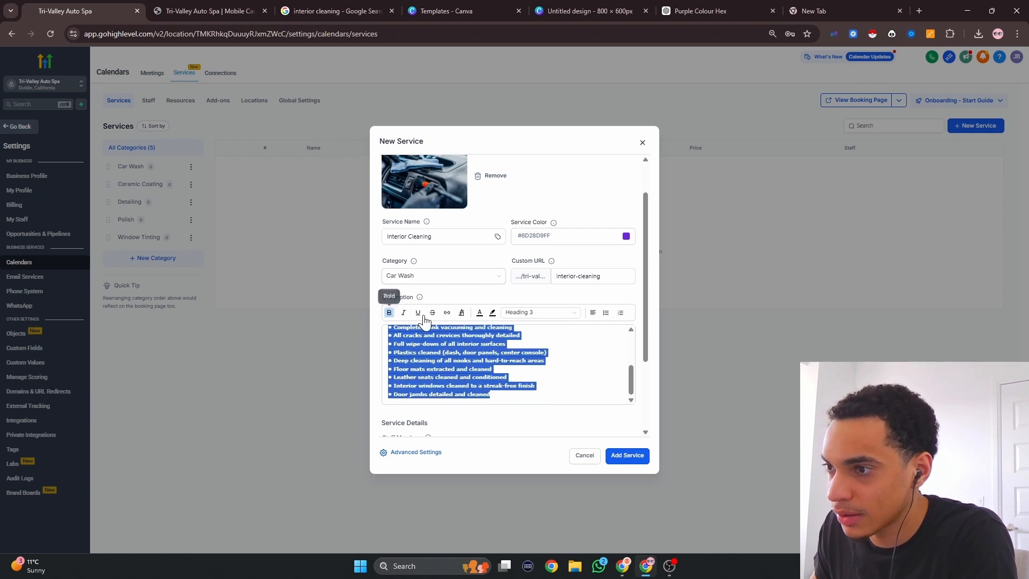
pyautogui.click(480, 312)
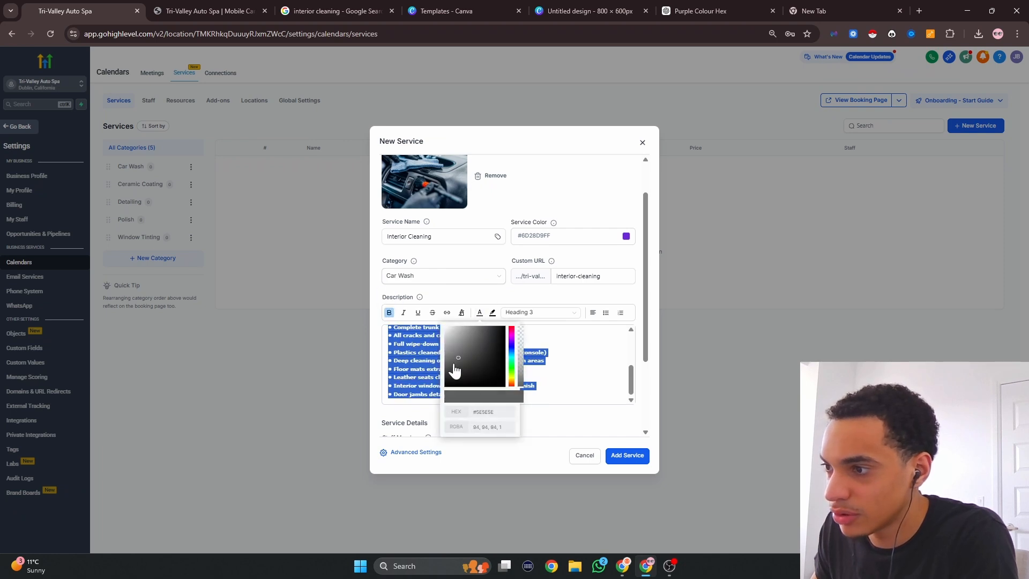
pyautogui.click(576, 378)
# Assign the second listed staff member to the Interior Cleaning service.
pyautogui.scroll(-2, 565, 383)
pyautogui.click(433, 347)
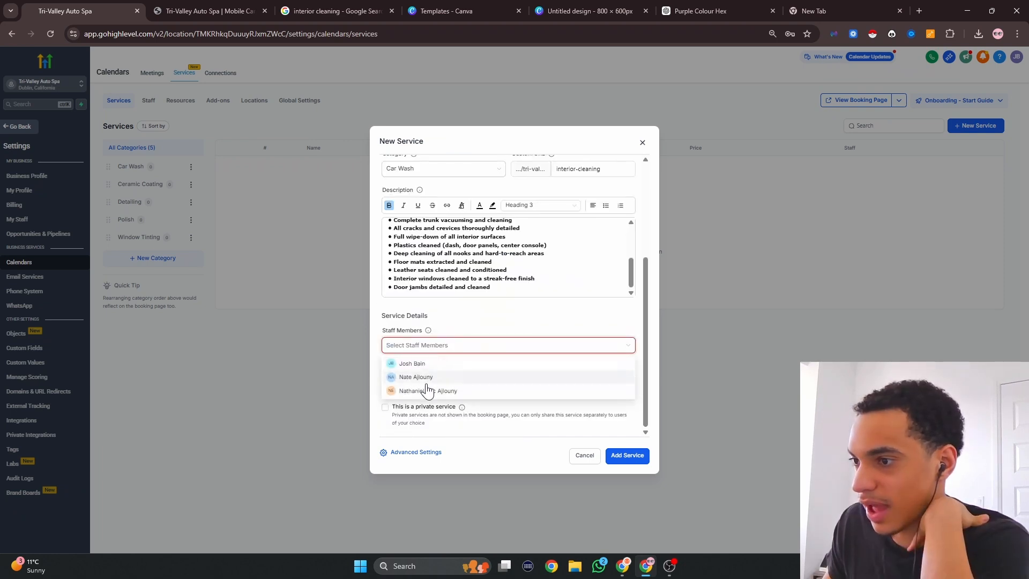
pyautogui.click(429, 376)
# Look up the Interior Cleaning starting price on the business website and set the service price to 120 USD.
pyautogui.click(455, 294)
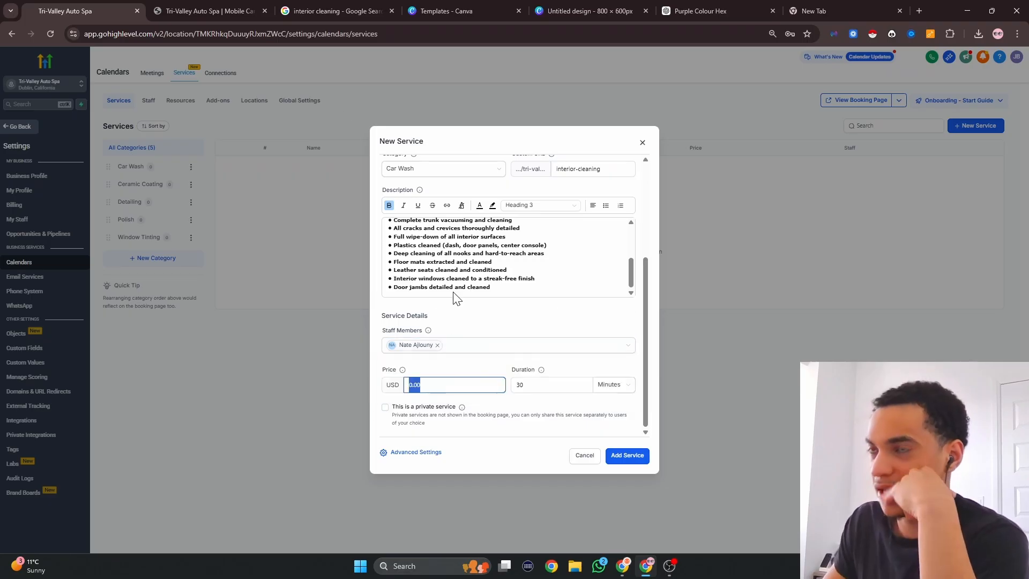
pyautogui.click(209, 11)
pyautogui.moveTo(327, 181); pyautogui.dragTo(280, 185)
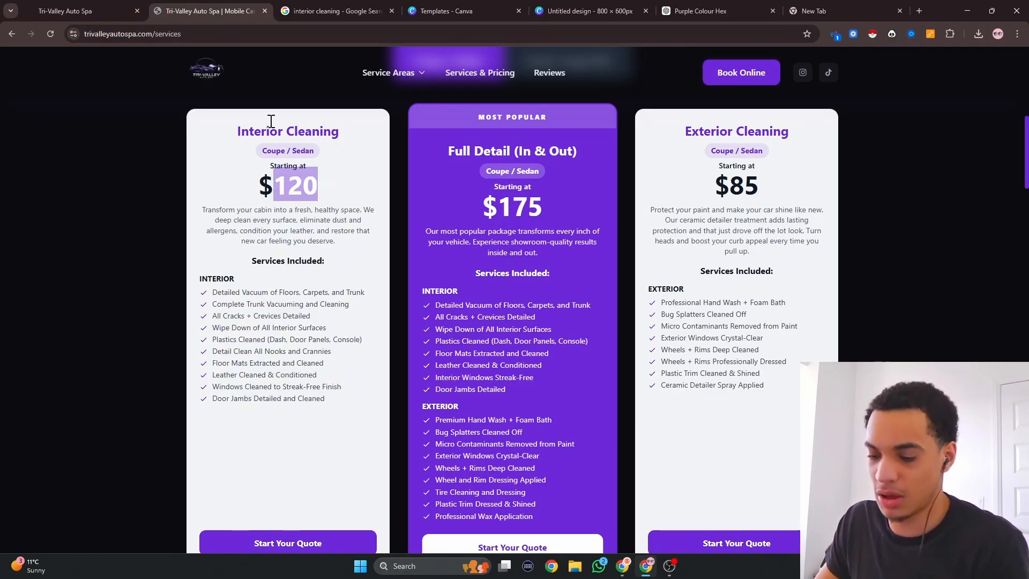
pyautogui.click(85, 10)
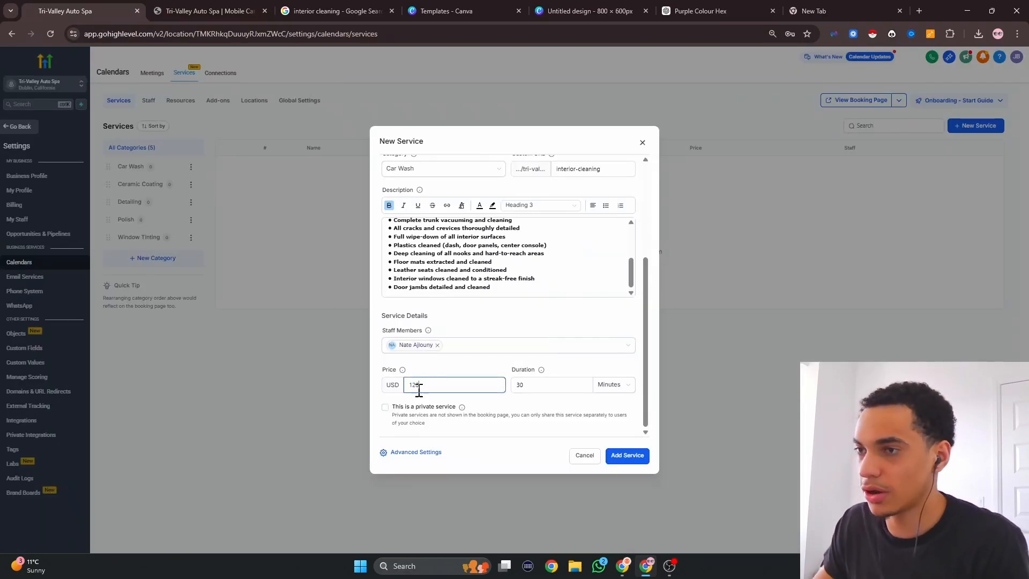
# Check the services page of the business website again and set the Interior Cleaning duration to 90 minutes.
pyautogui.click(209, 10)
pyautogui.scroll(-5, 331, 301)
pyautogui.click(85, 10)
pyautogui.doubleClick(533, 383)
pyautogui.write('1')
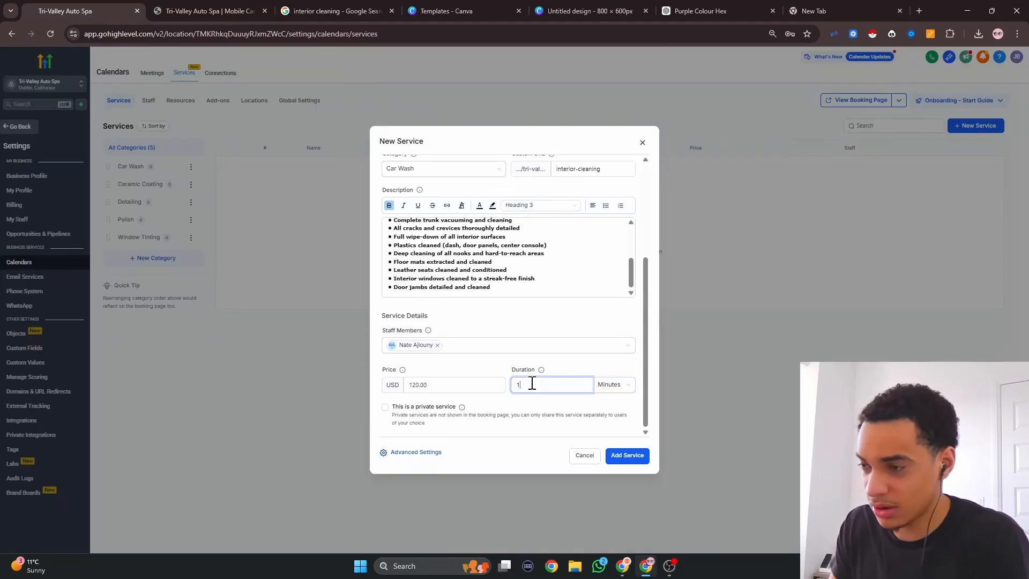
pyautogui.press('BackSpace')
pyautogui.write('90')
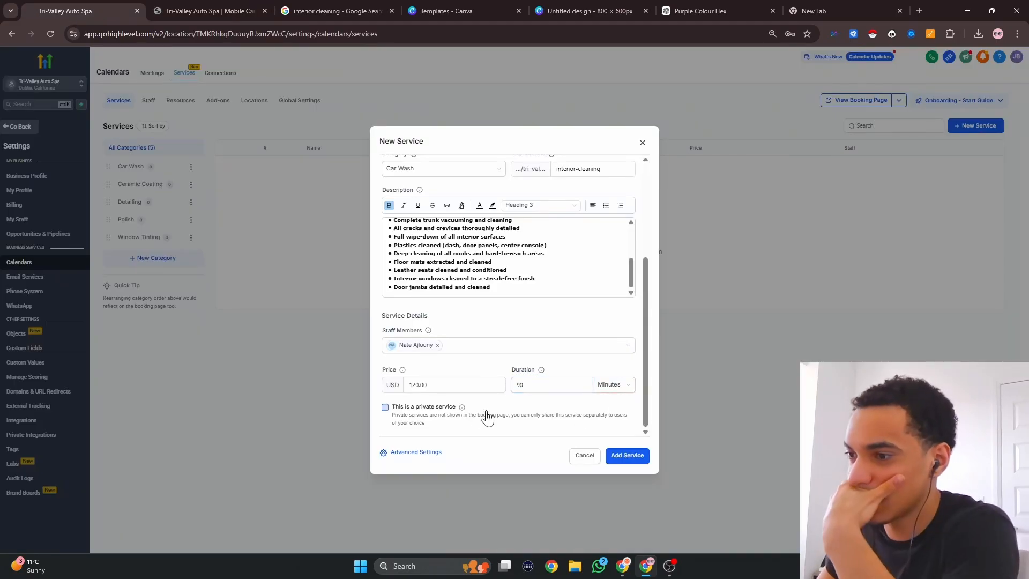
# Review the entered details, add the Interior Cleaning service and open the booking page to preview it.
pyautogui.scroll(5, 570, 407)
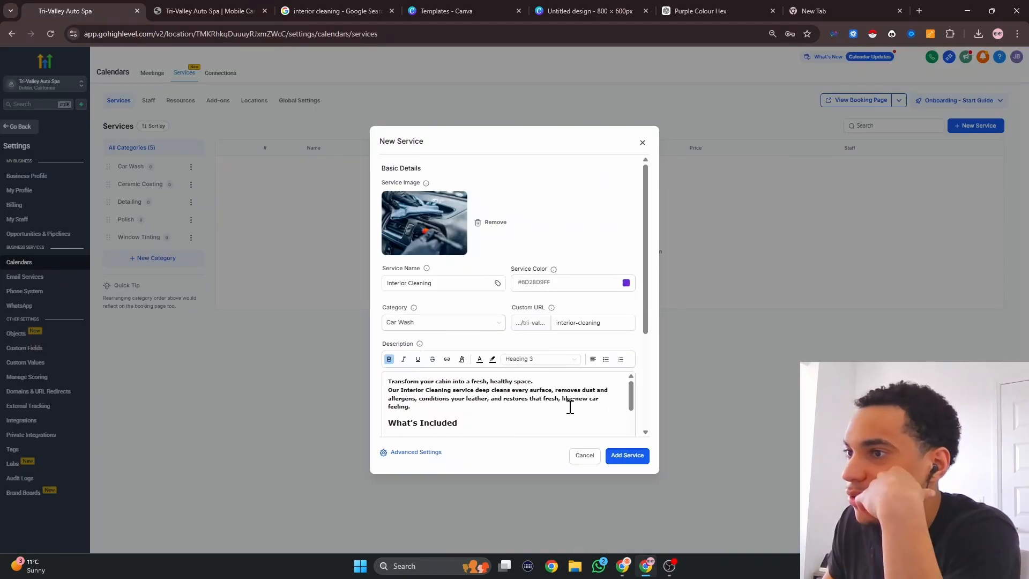
pyautogui.scroll(-10, 551, 413)
pyautogui.click(626, 457)
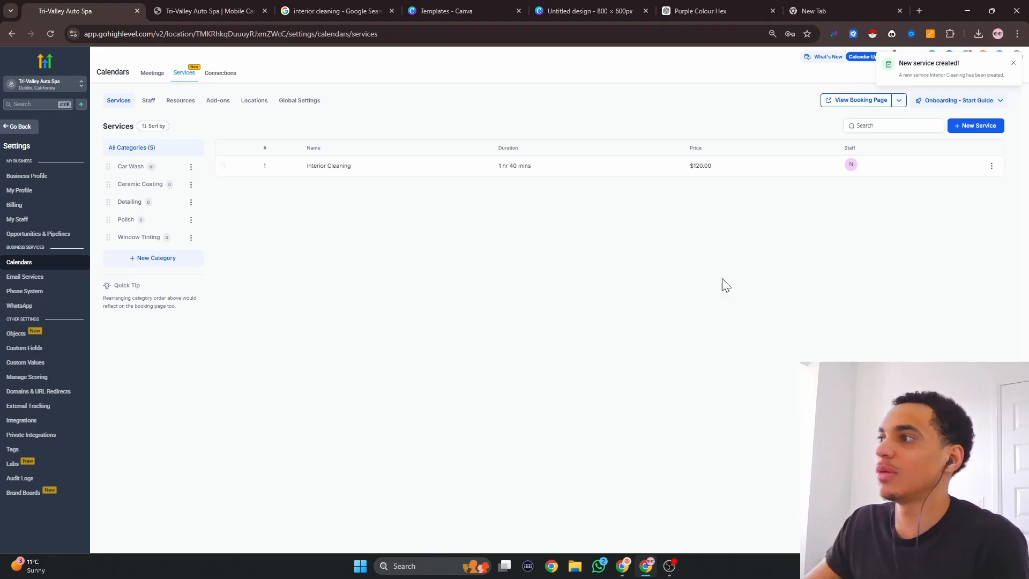
pyautogui.click(858, 102)
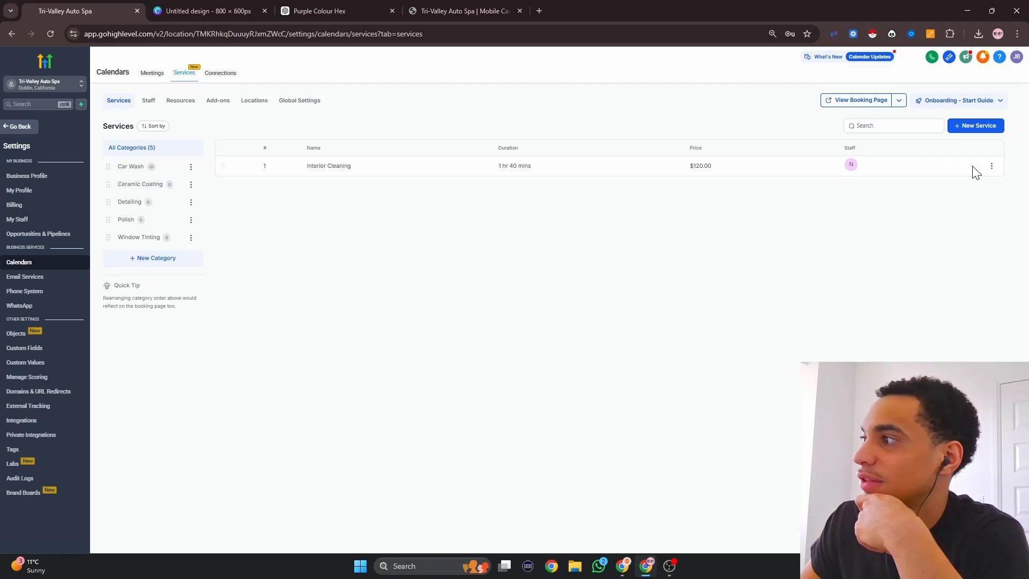
# Open the Interior Cleaning service for editing and review its basic details, duration and payment settings.
pyautogui.click(989, 166)
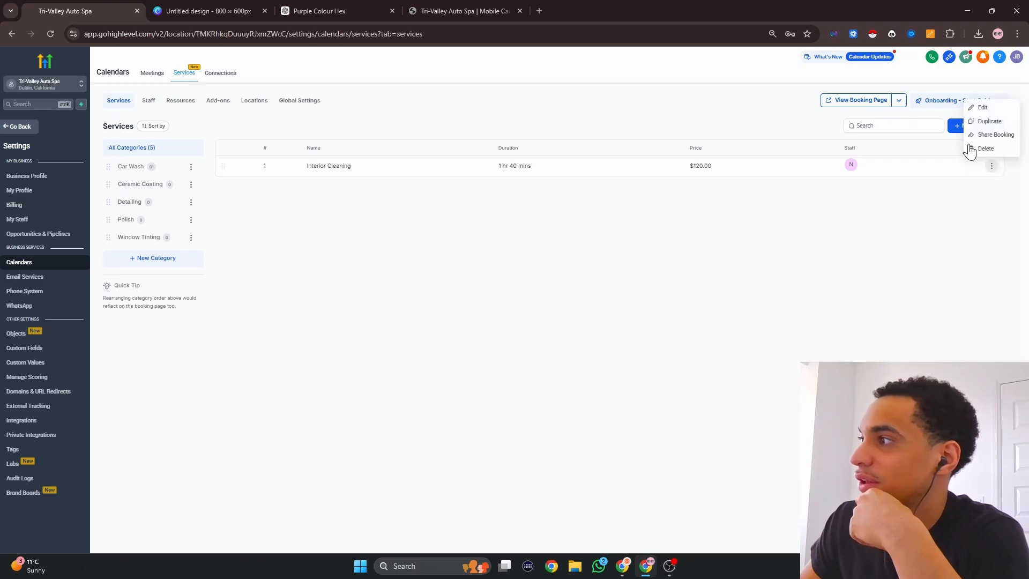
pyautogui.click(979, 107)
pyautogui.scroll(-6, 340, 281)
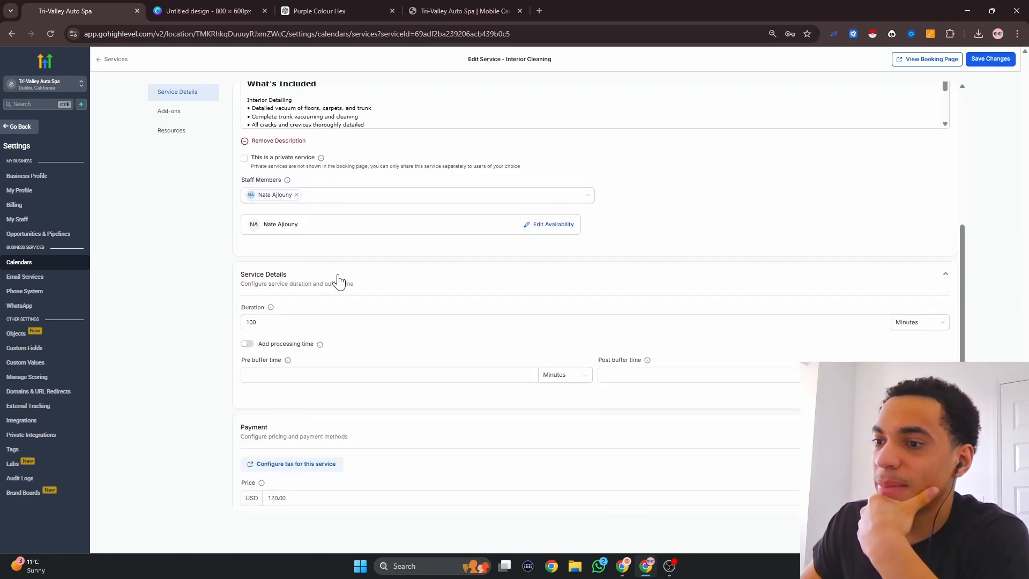
pyautogui.scroll(2, 352, 289)
pyautogui.scroll(4, 353, 284)
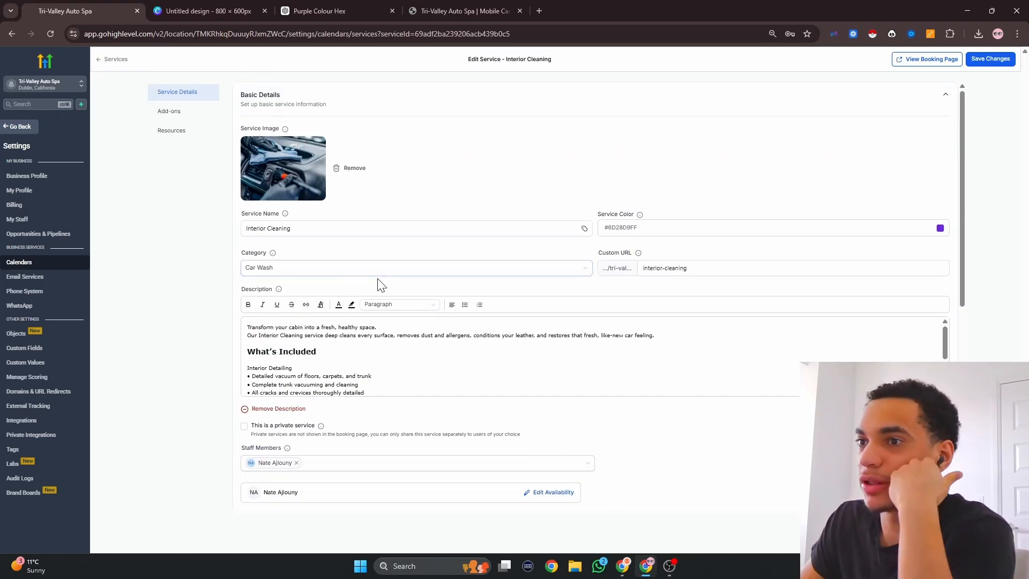
# Set both the pre buffer time and the post buffer time of Interior Cleaning to 15 minutes.
pyautogui.scroll(-8, 461, 375)
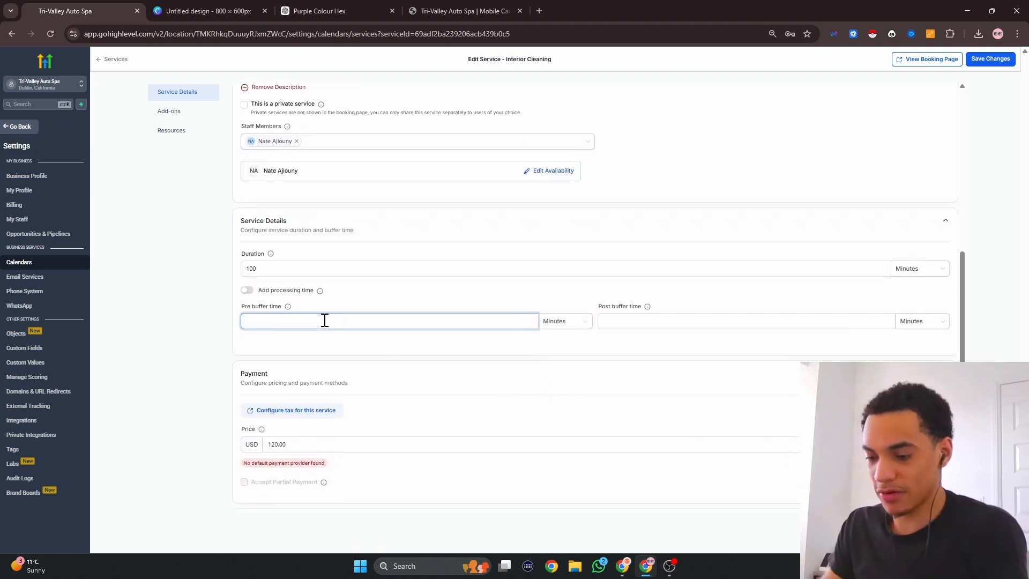
pyautogui.click(637, 318)
pyautogui.write('15')
pyautogui.click(591, 292)
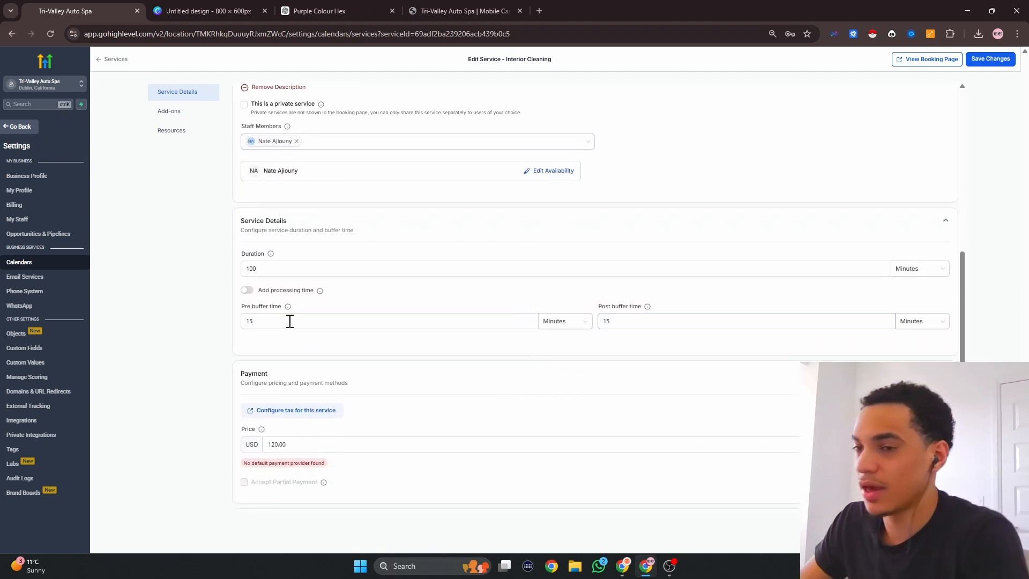
# Open the add-ons of the Interior Cleaning service and start creating a new add-on.
pyautogui.scroll(-1, 551, 404)
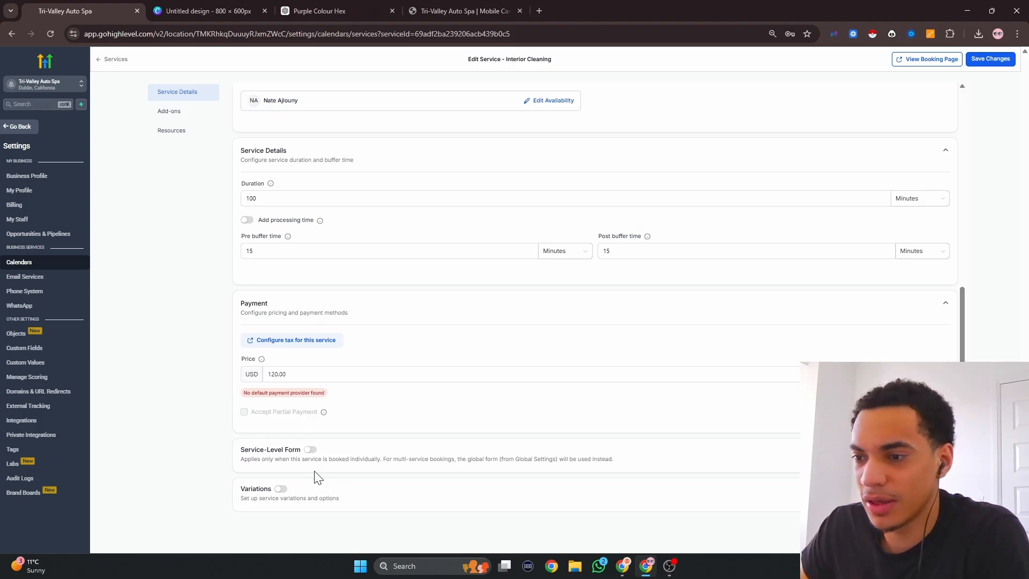
pyautogui.click(169, 112)
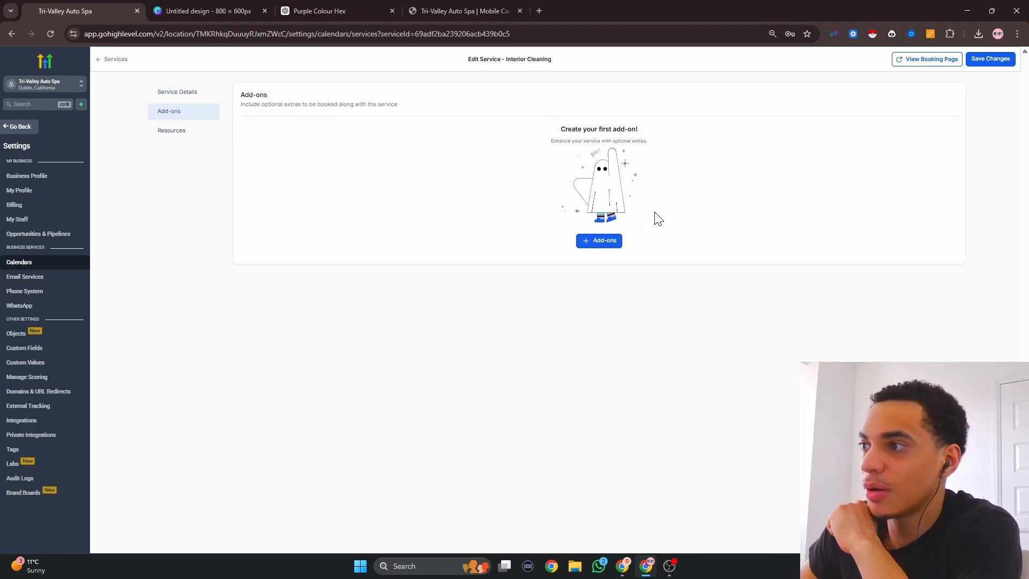
pyautogui.click(601, 245)
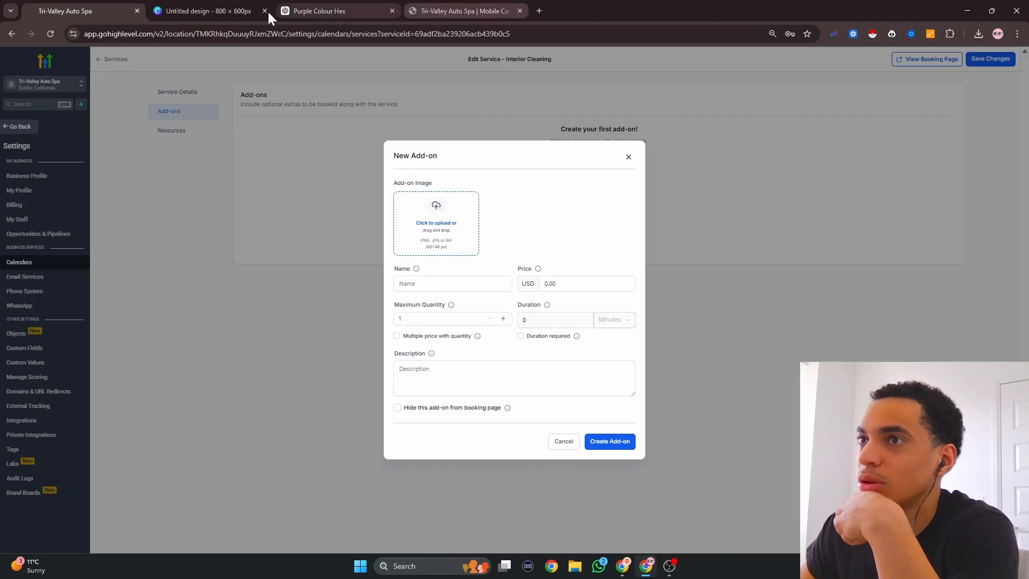
# Look up the optional add-ons on the business website's booking page and name the new add-on Pet Hair Removal.
pyautogui.click(320, 11)
pyautogui.click(440, 10)
pyautogui.scroll(-5, 490, 375)
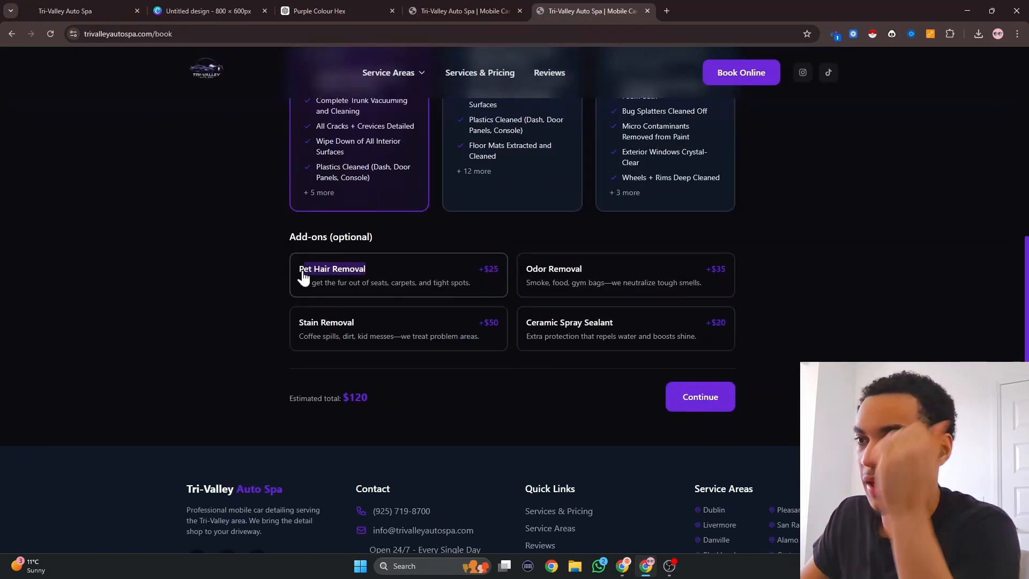
pyautogui.click(70, 9)
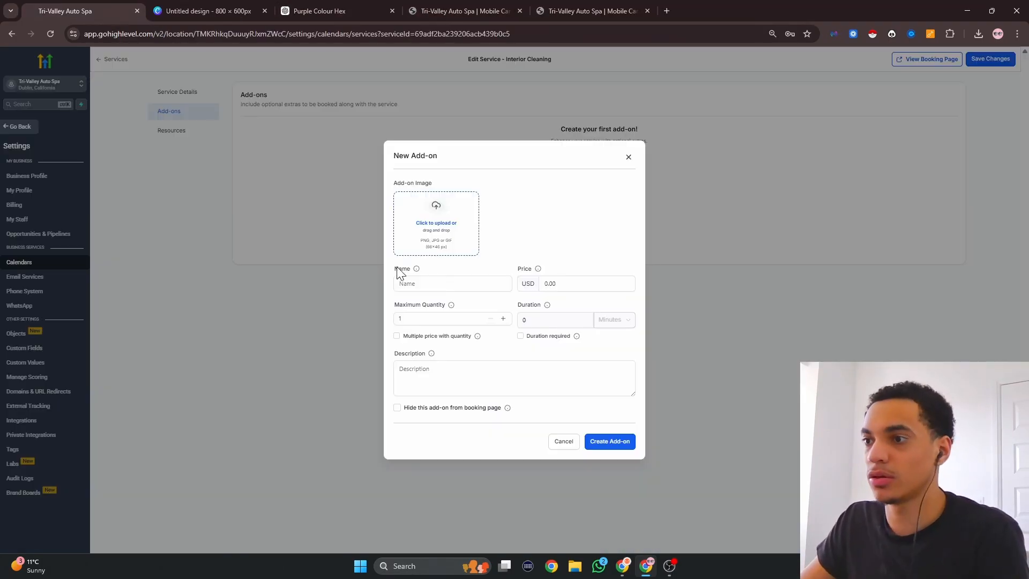
pyautogui.click(409, 283)
pyautogui.write('Pet Hair Removal')
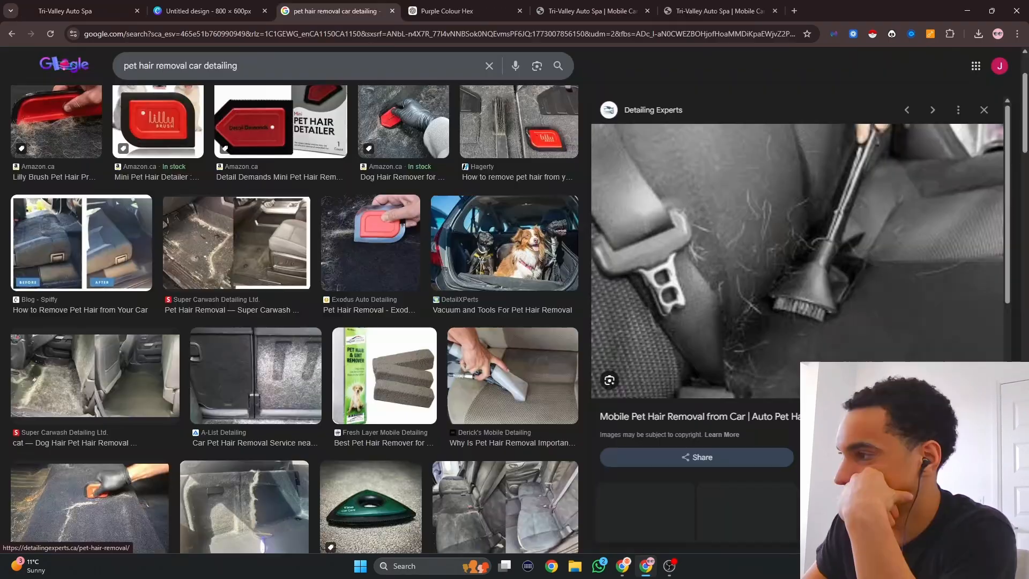
# Browse the image results for "pet hair removal car detailing" to find a picture for the add-on.
pyautogui.scroll(-5, 845, 338)
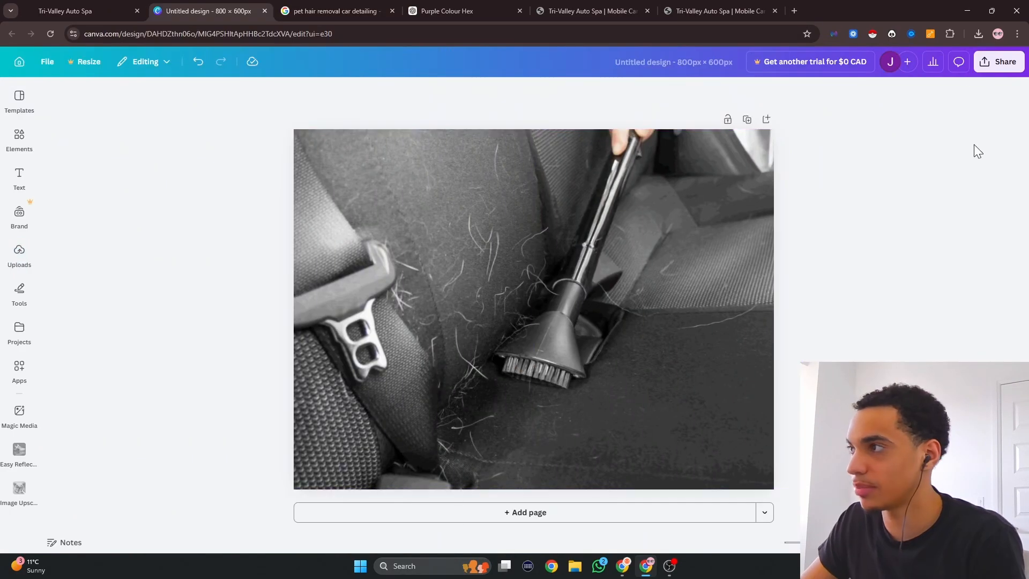
# Download the 800 × 600 px pet hair removal design from Canva as a PNG.
pyautogui.click(1000, 61)
pyautogui.click(835, 284)
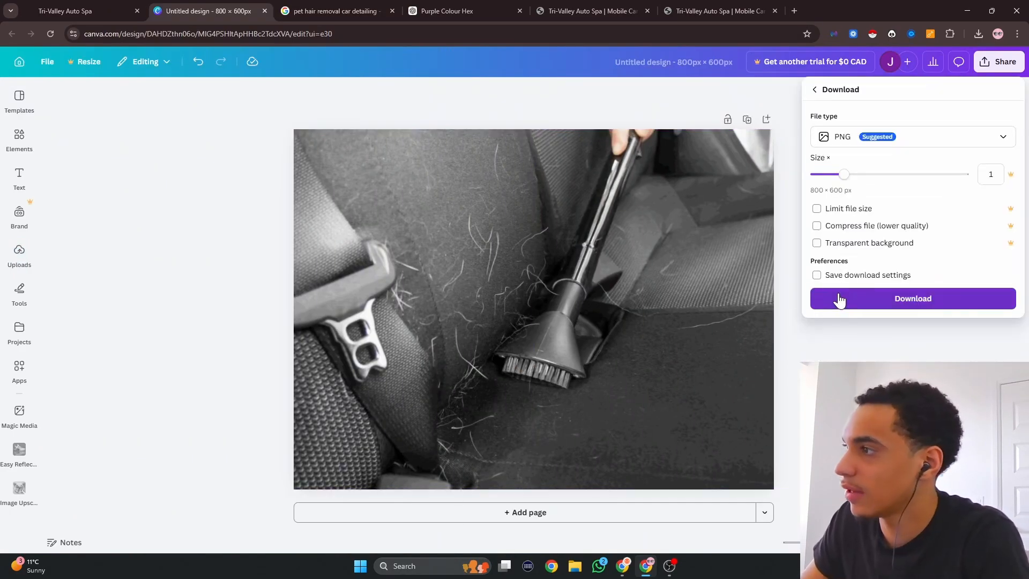
pyautogui.click(839, 300)
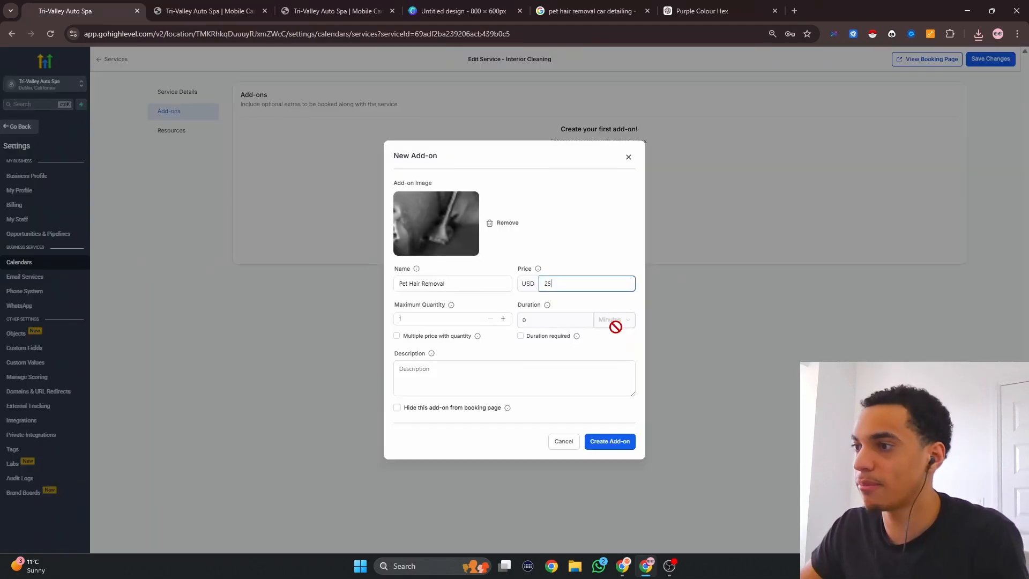
# Make a duration required for the Pet Hair Removal add-on and set it to 15 minutes.
pyautogui.click(556, 320)
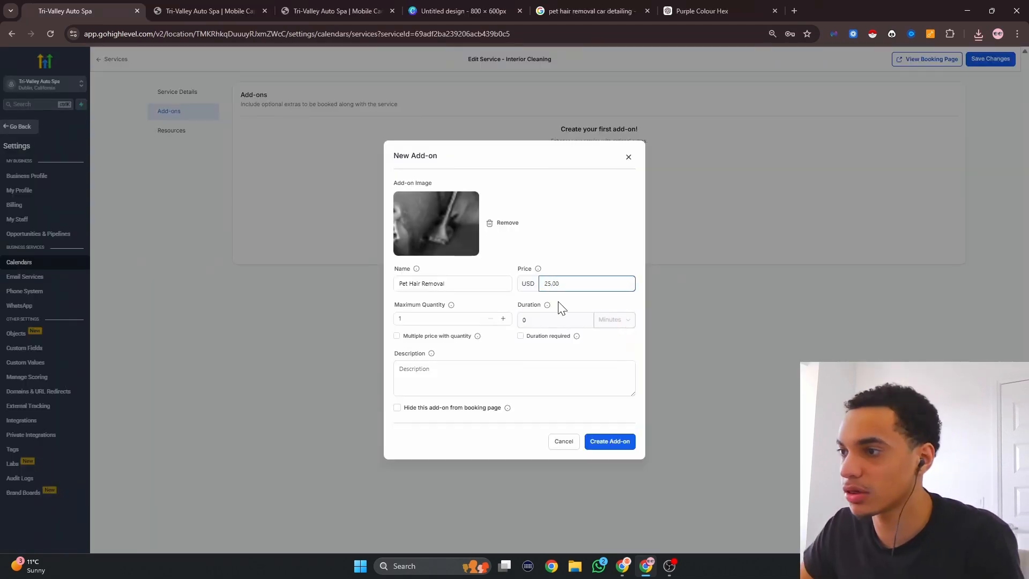
pyautogui.write('30')
pyautogui.click(548, 335)
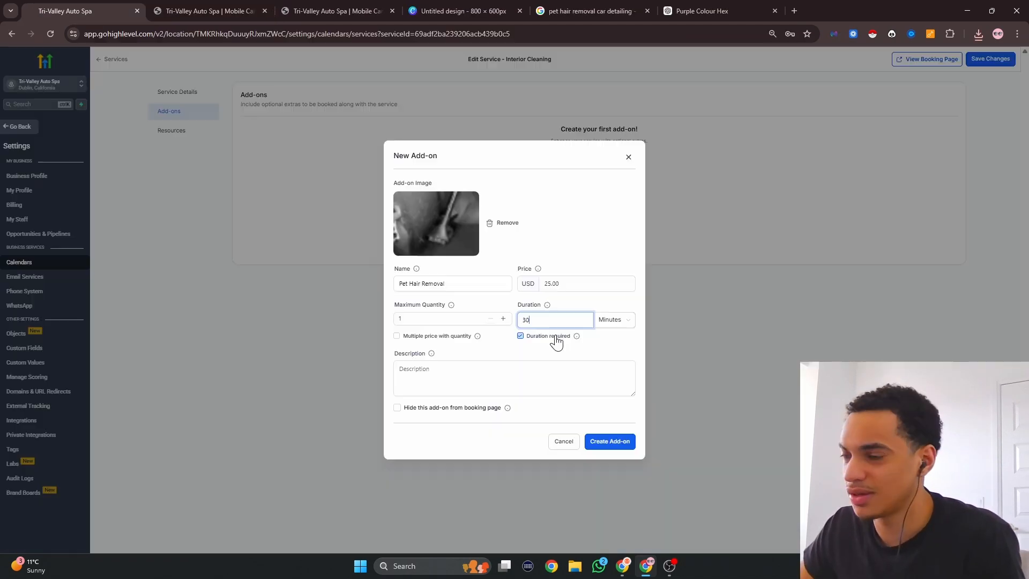
pyautogui.press('BackSpace')
pyautogui.press('BackSpace')
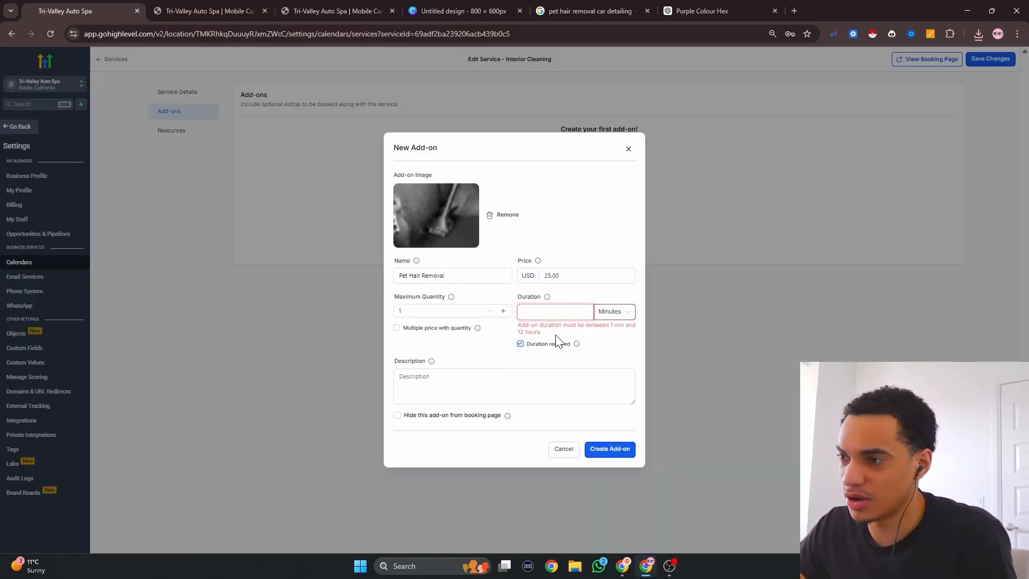
pyautogui.write('15')
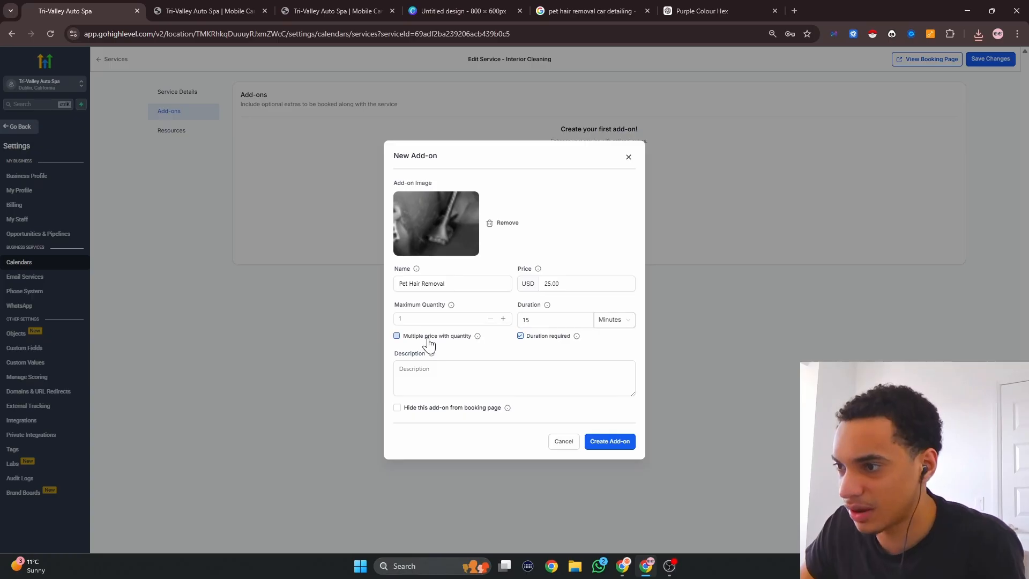
# Copy the description "We get the fur out of seats, carpets, and tight spots." from the business website into the add-on and create it.
pyautogui.click(471, 372)
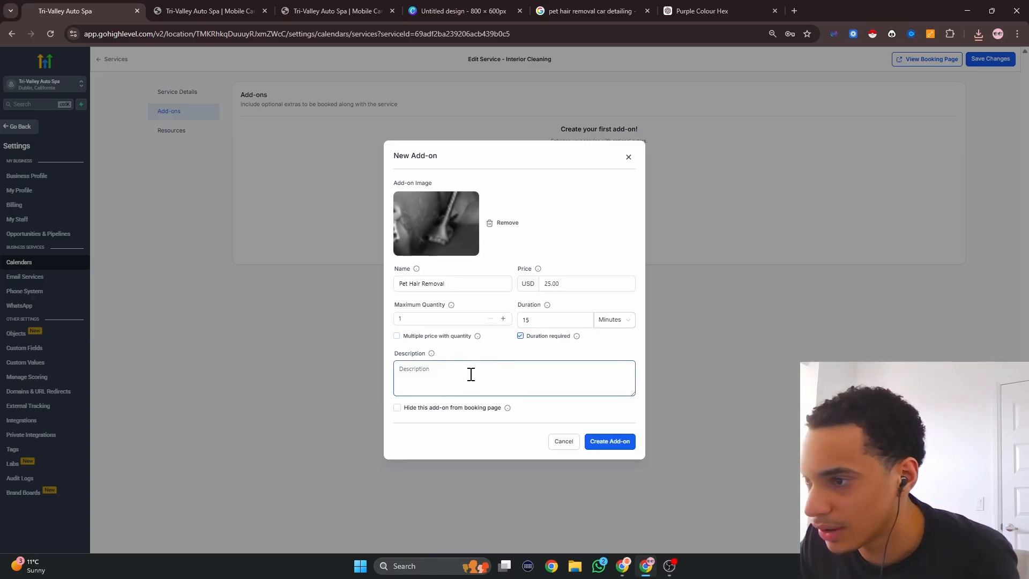
pyautogui.click(214, 11)
pyautogui.moveTo(471, 286); pyautogui.dragTo(296, 294)
pyautogui.hotkey('ctrl', 'c')
pyautogui.click(114, 7)
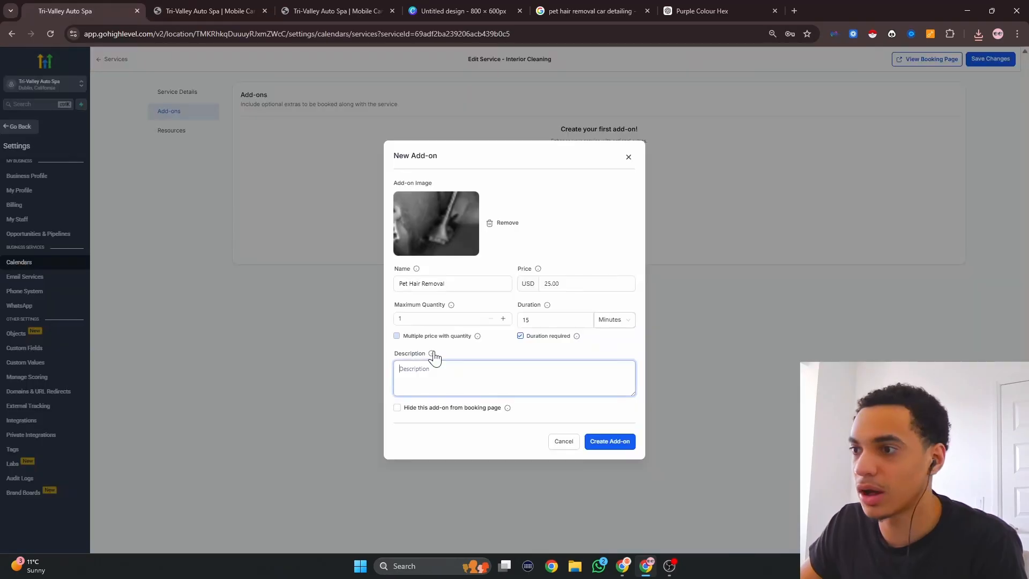
pyautogui.hotkey('ctrl', 'v')
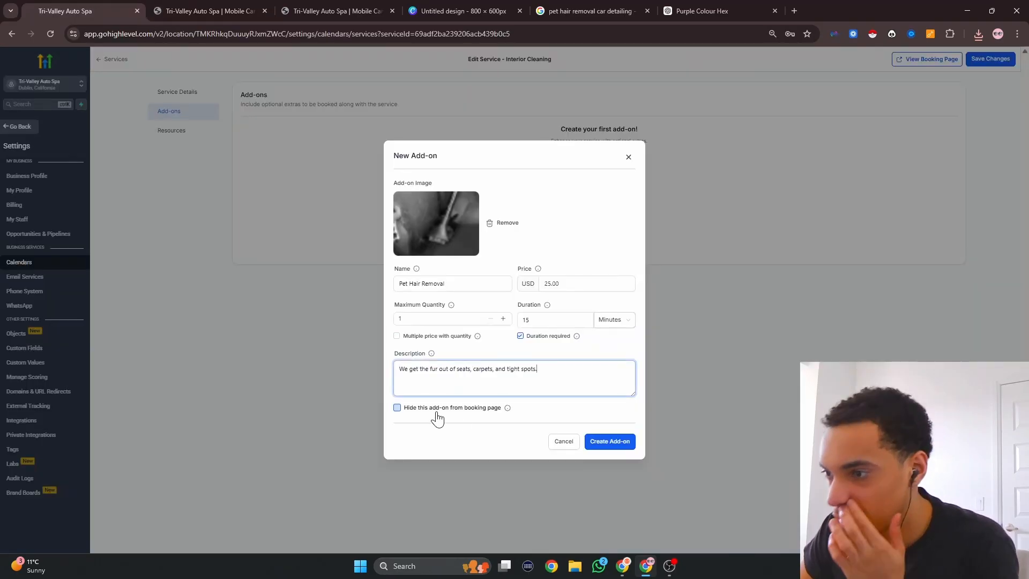
pyautogui.click(606, 440)
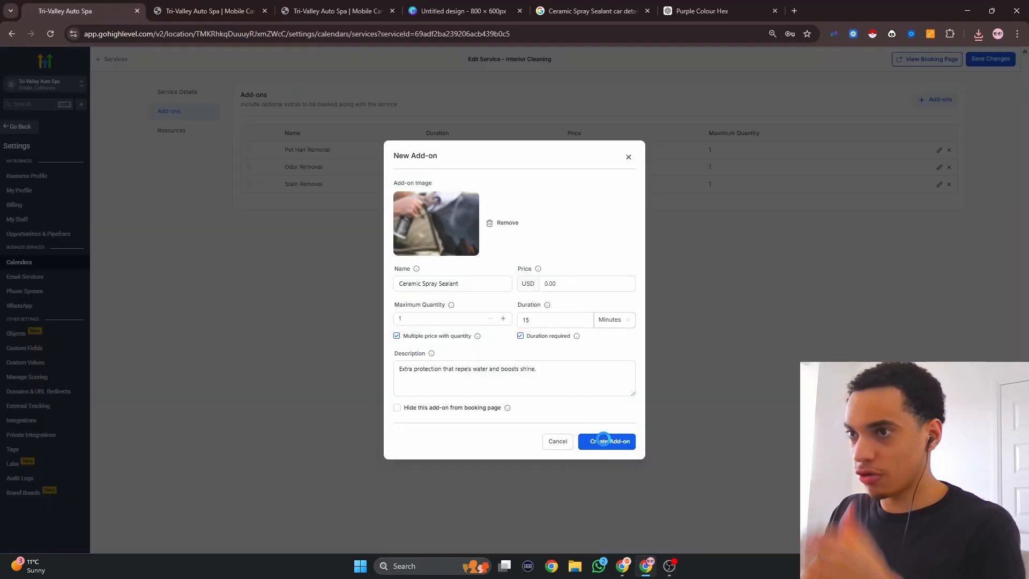
# Create the Ceramic Spray Sealant add-on and save the Interior Cleaning service.
pyautogui.click(603, 440)
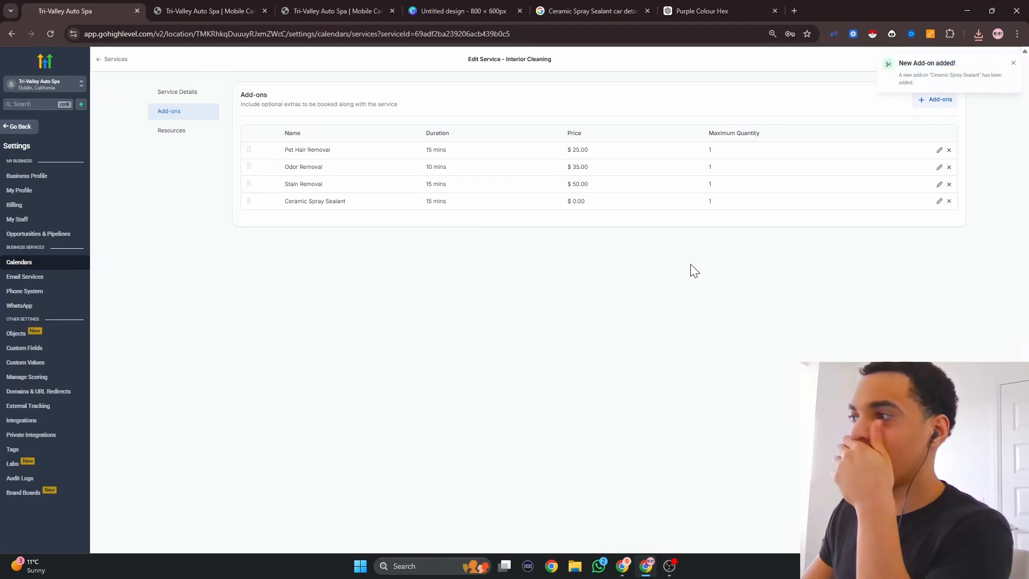
pyautogui.click(992, 59)
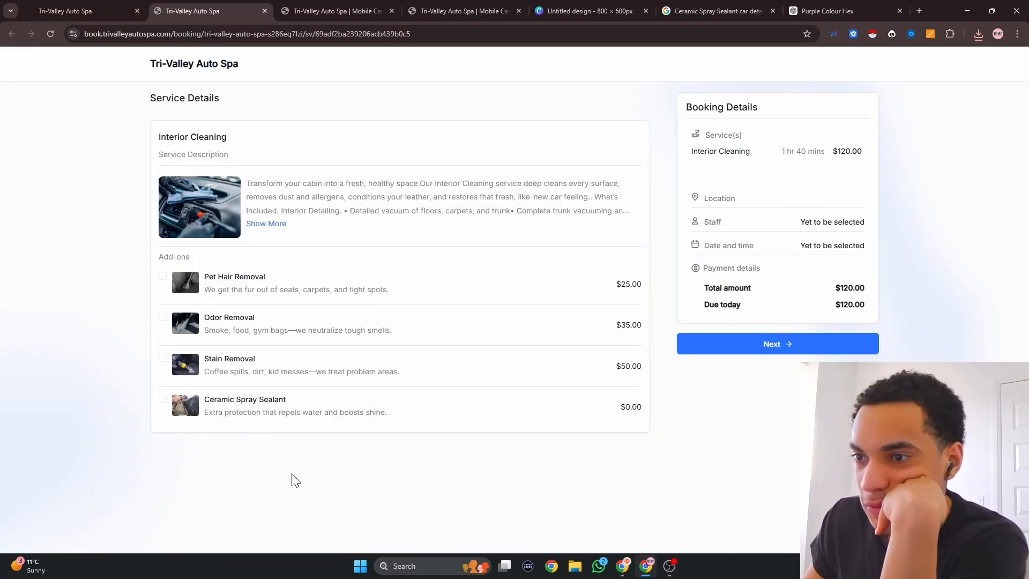
pyautogui.hotkey('ctrl', 'shift', 'Tab')
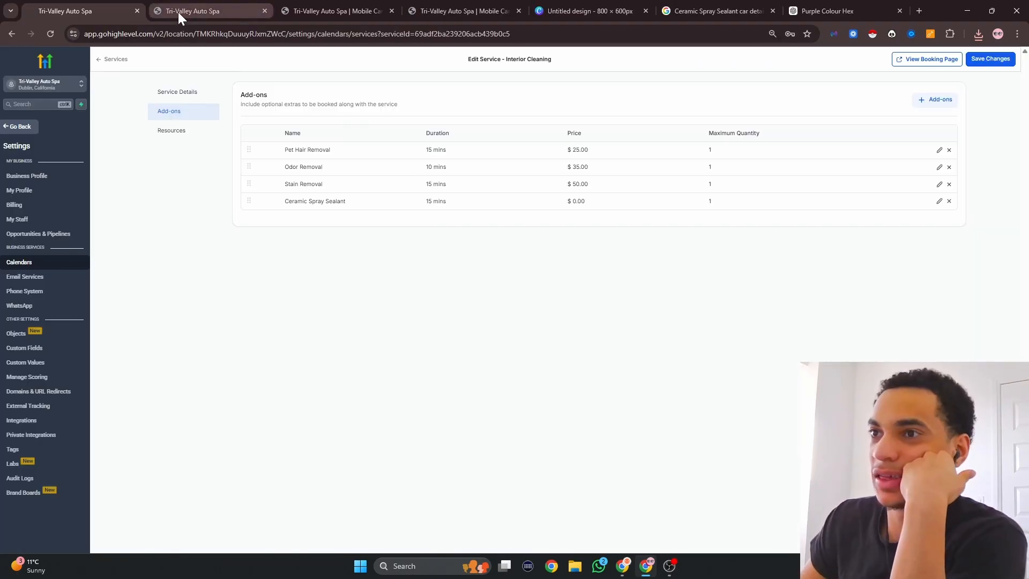
# Check the Interior Cleaning resources, return to the services list and duplicate the Interior Cleaning service.
pyautogui.click(169, 131)
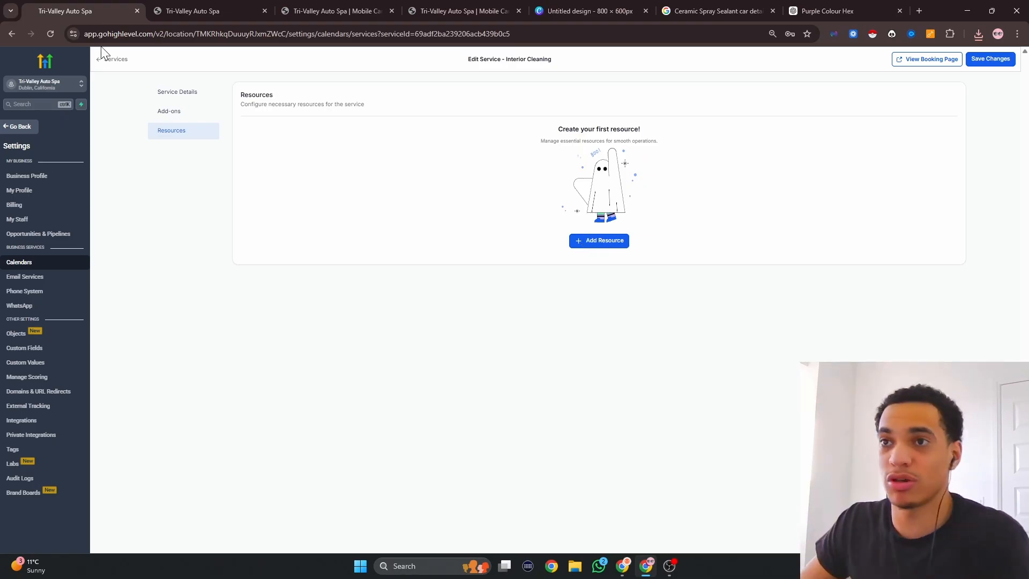
pyautogui.click(116, 60)
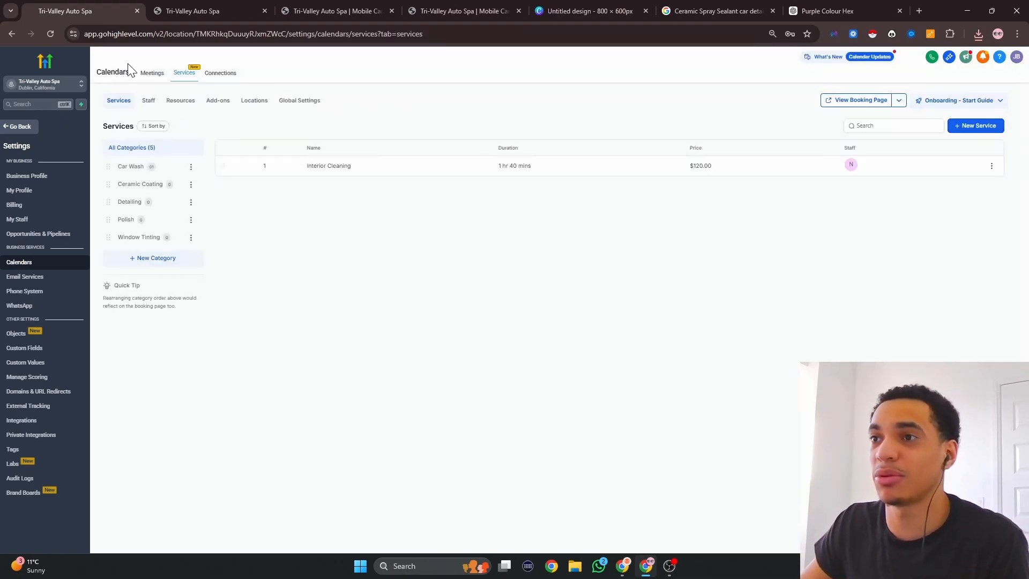
pyautogui.click(992, 166)
pyautogui.click(986, 122)
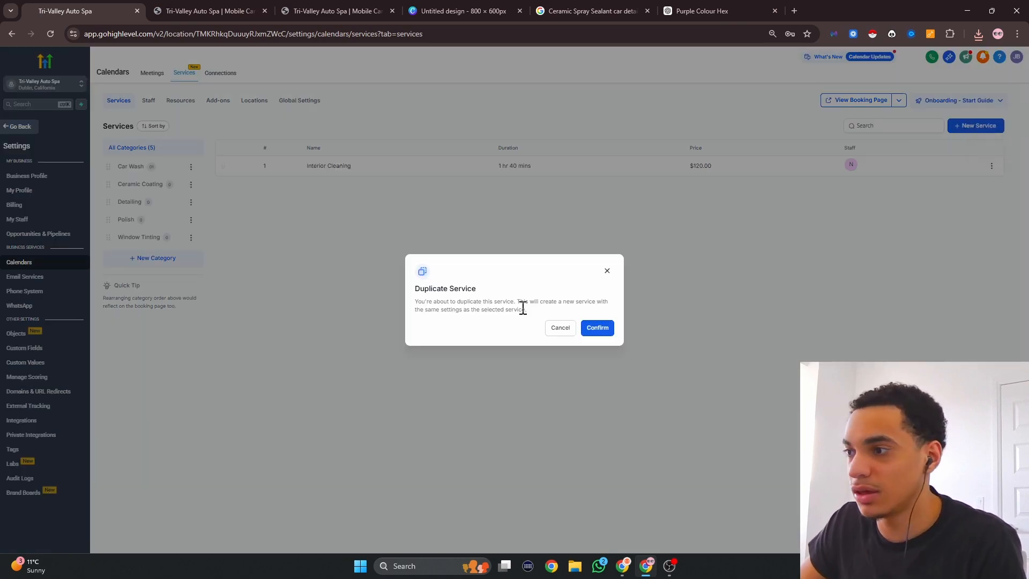
pyautogui.click(596, 328)
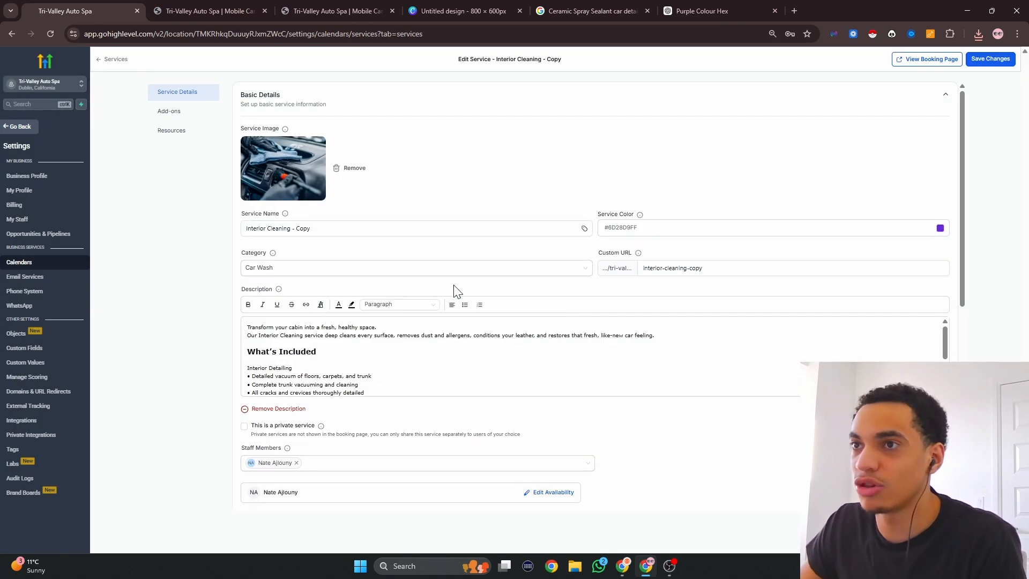
# Assign the duplicated service to the Detailing category and set its custom URL to Full-Detail.
pyautogui.click(331, 229)
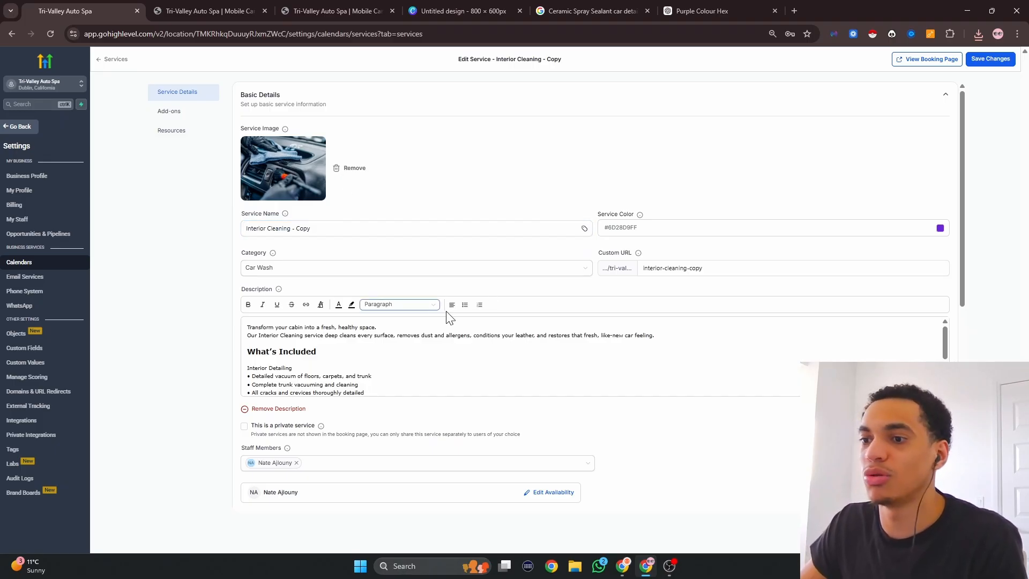
pyautogui.scroll(-2, 450, 319)
pyautogui.scroll(2, 452, 323)
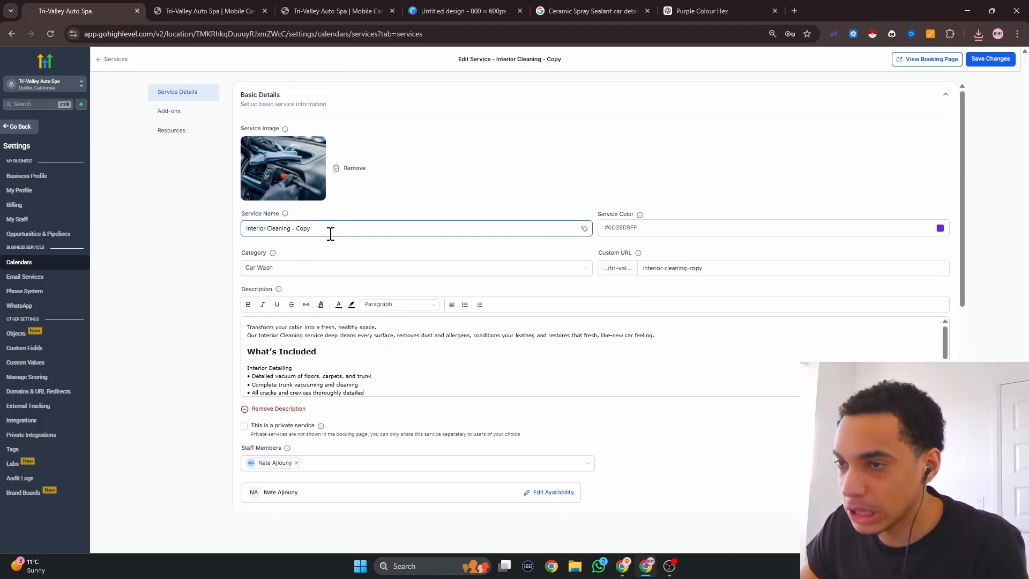
pyautogui.click(313, 267)
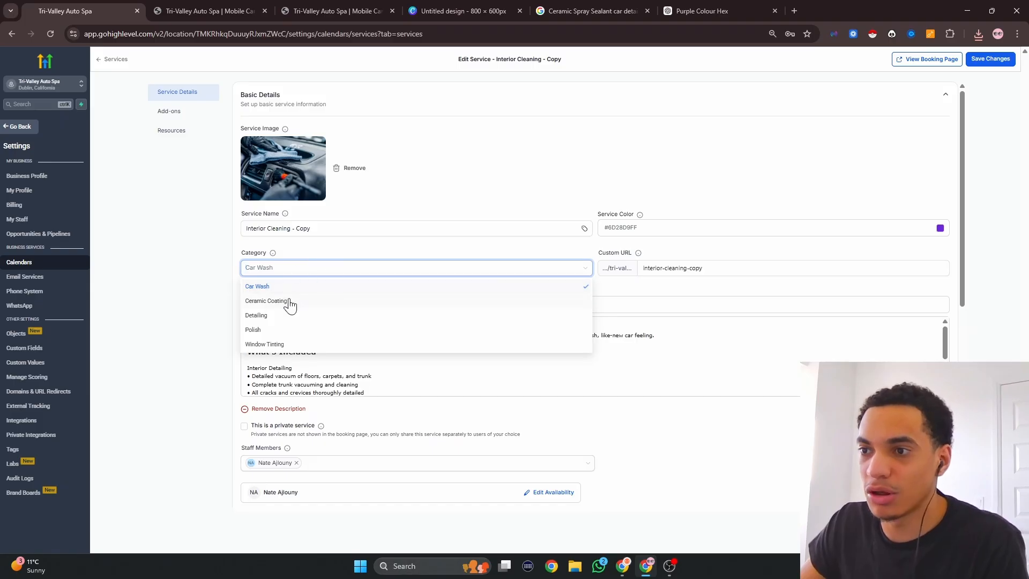
pyautogui.click(284, 317)
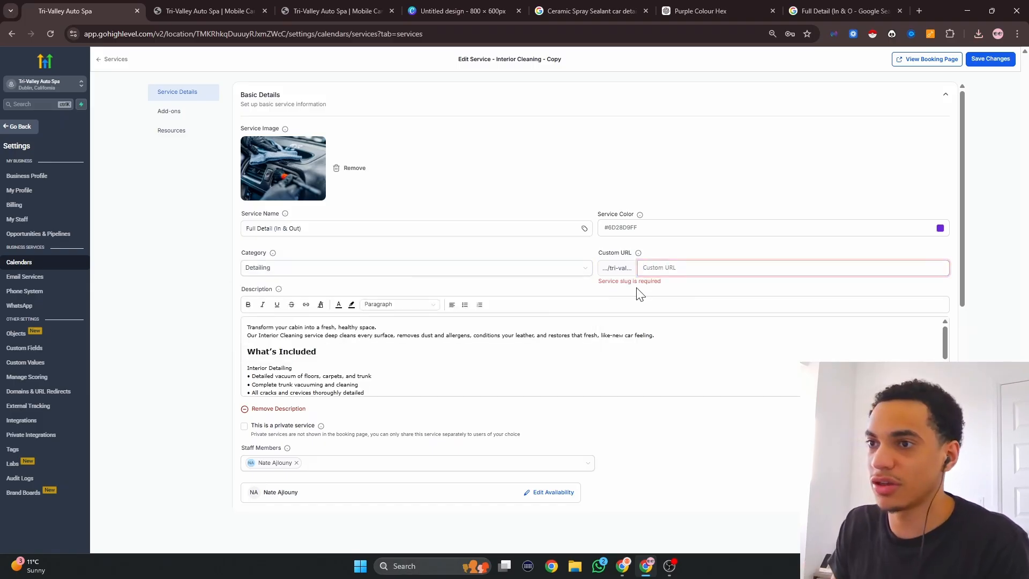
pyautogui.write('Full-Detail')
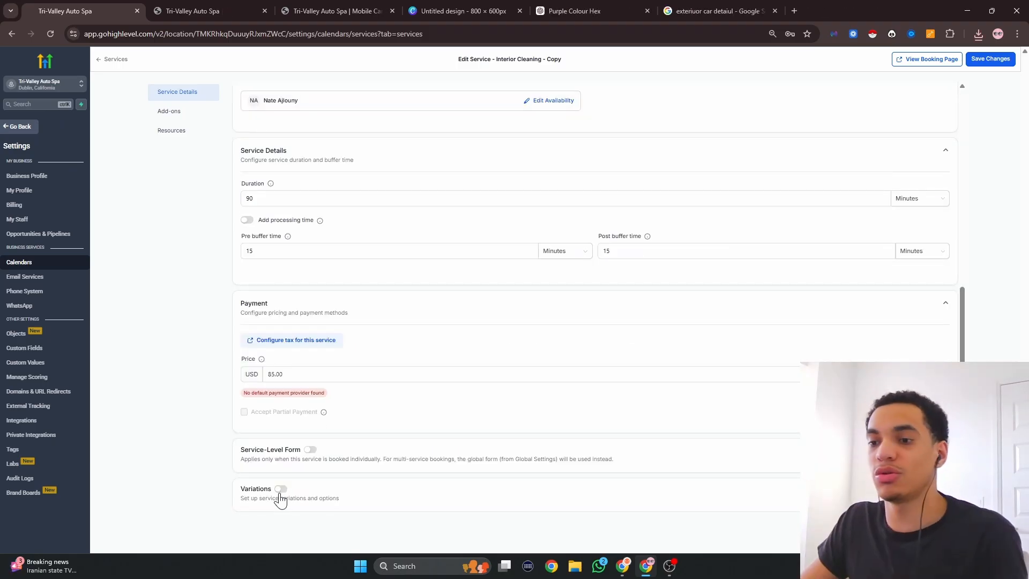
# Turn on variations for the Exterior Cleaning service.
pyautogui.click(280, 490)
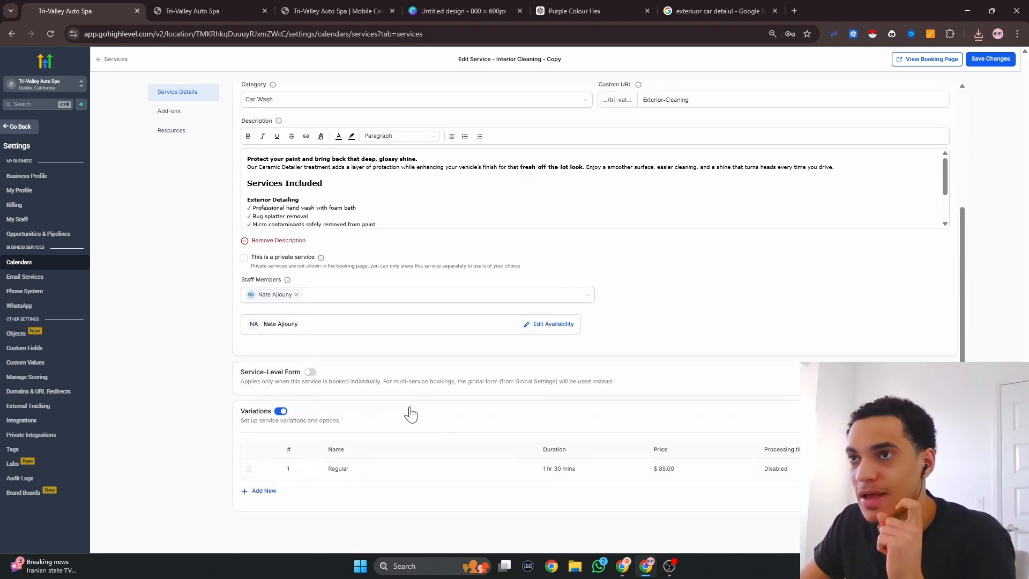
# Review the booking page, then compare the Coupe / Sedan and Truck / Large SUV pricing on the business website's services page.
pyautogui.click(241, 11)
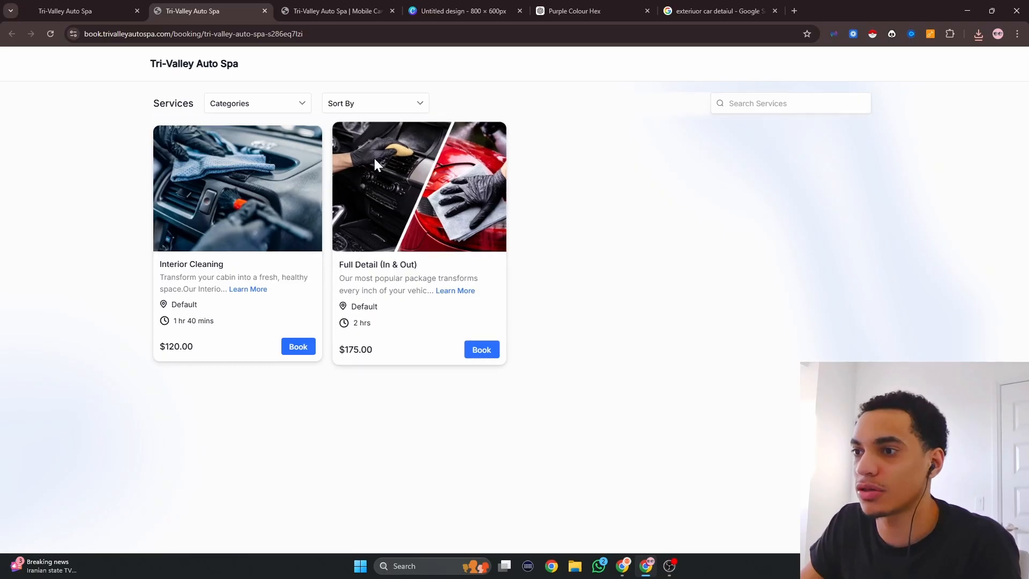
pyautogui.click(335, 10)
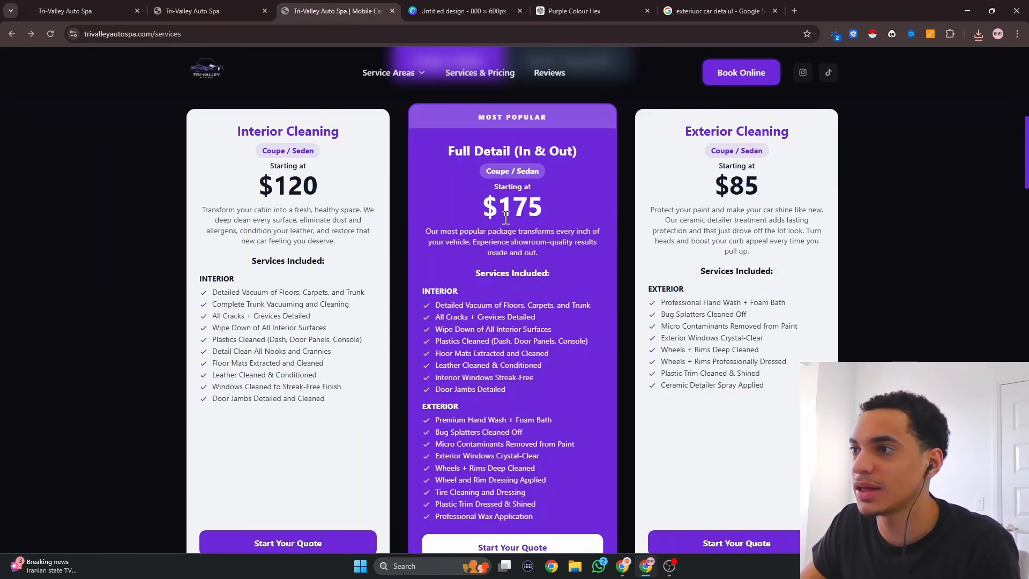
pyautogui.scroll(2, 560, 211)
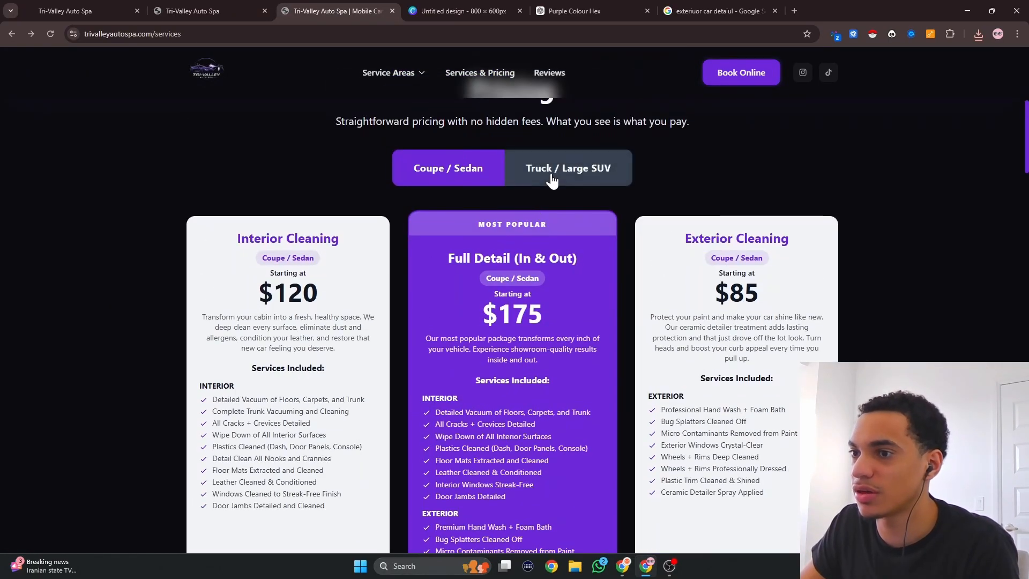
pyautogui.click(552, 179)
pyautogui.click(482, 171)
pyautogui.click(562, 179)
pyautogui.click(489, 177)
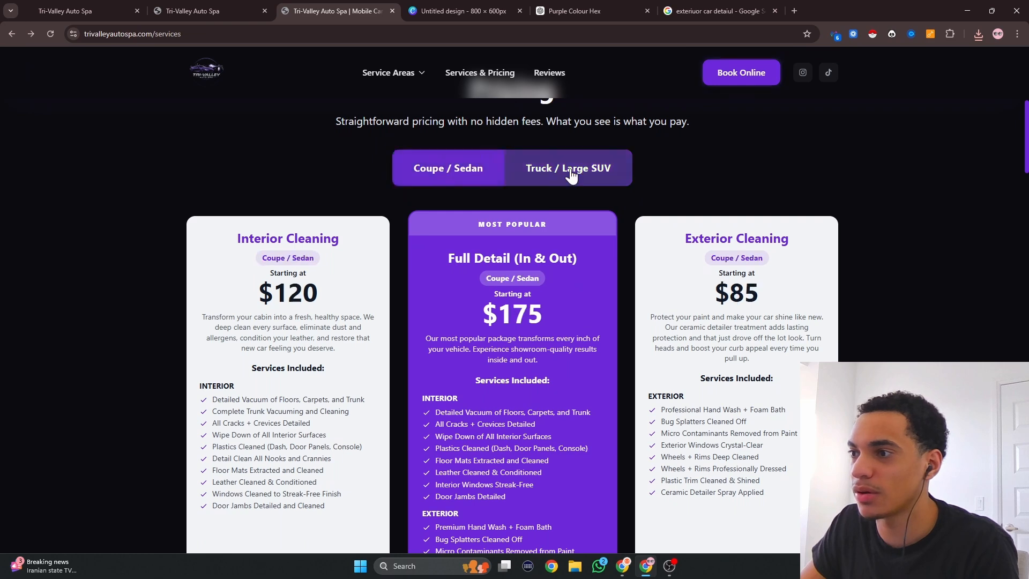
pyautogui.click(572, 174)
pyautogui.click(485, 175)
pyautogui.click(509, 177)
pyautogui.click(496, 177)
pyautogui.click(544, 177)
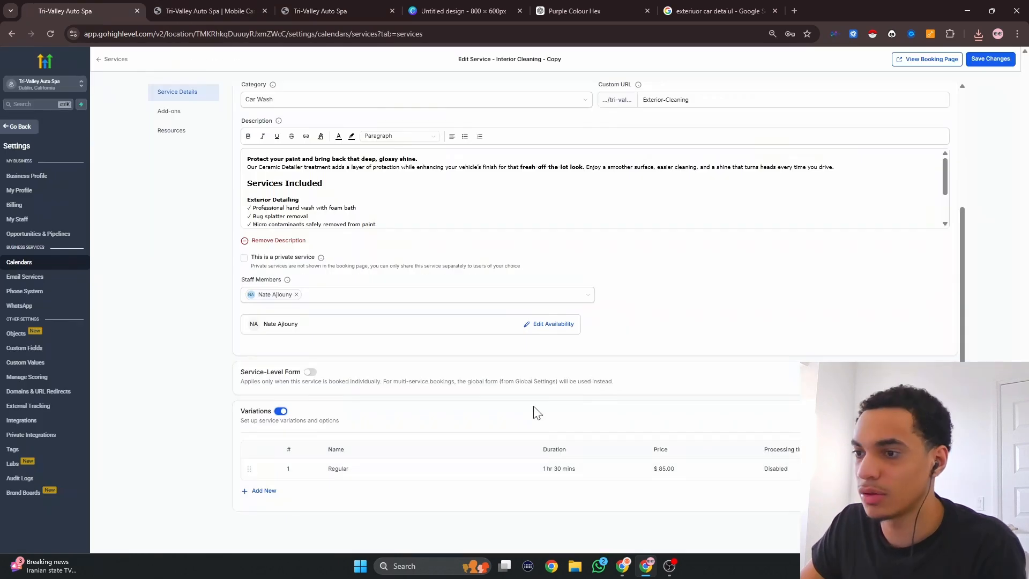
# Rename the Regular variation of Exterior Cleaning to Coupe / Sedan.
pyautogui.click(796, 461)
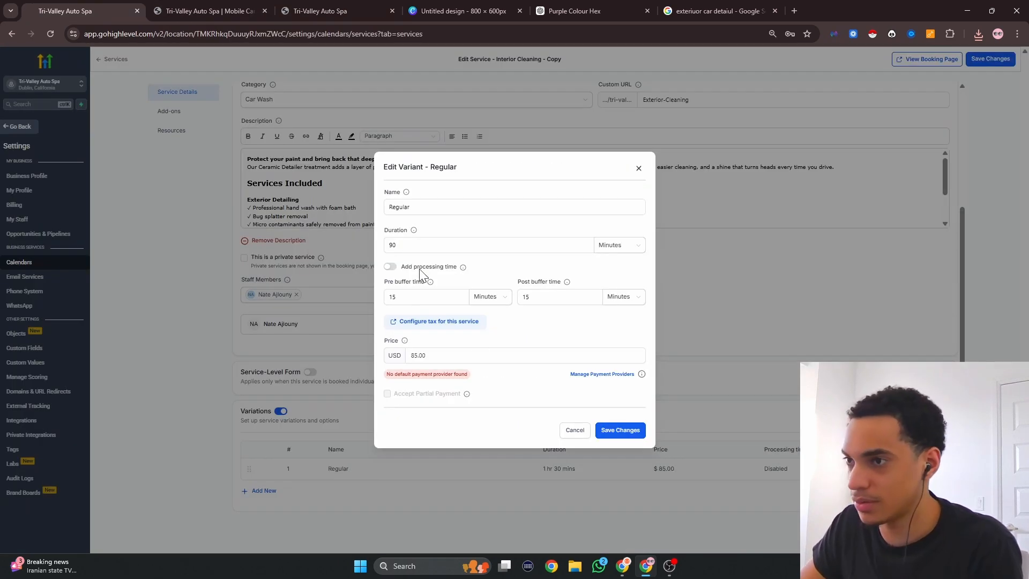
pyautogui.doubleClick(445, 206)
pyautogui.write('Coupe / Sedan')
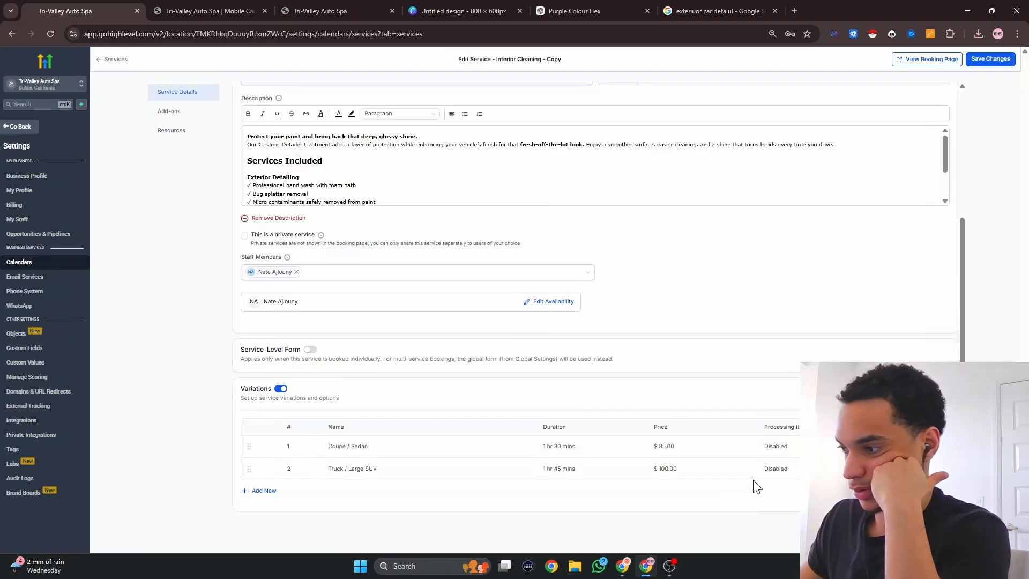
# Save the changes to the Exterior Cleaning service.
pyautogui.scroll(4, 386, 476)
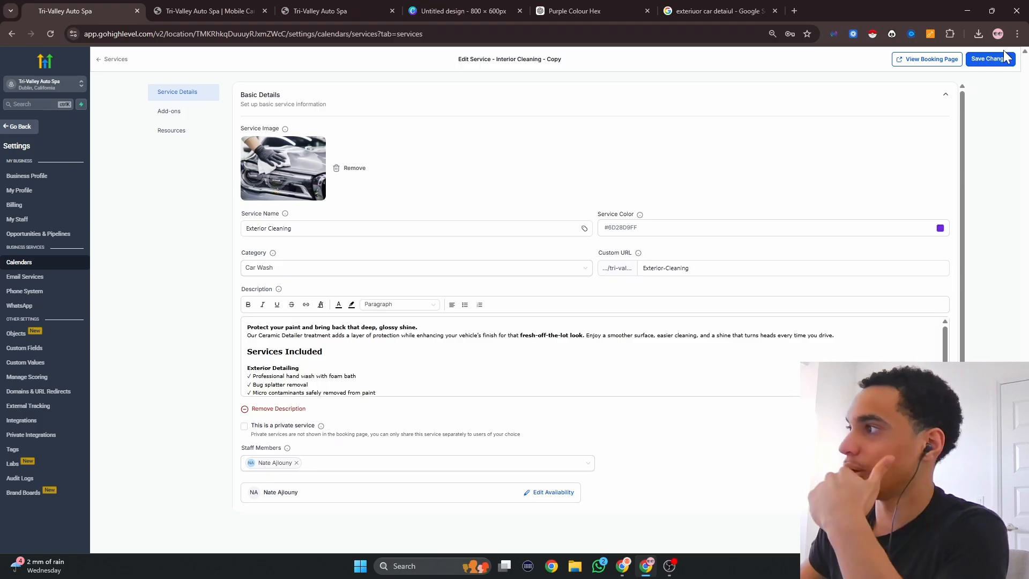
pyautogui.click(1004, 55)
pyautogui.click(1012, 65)
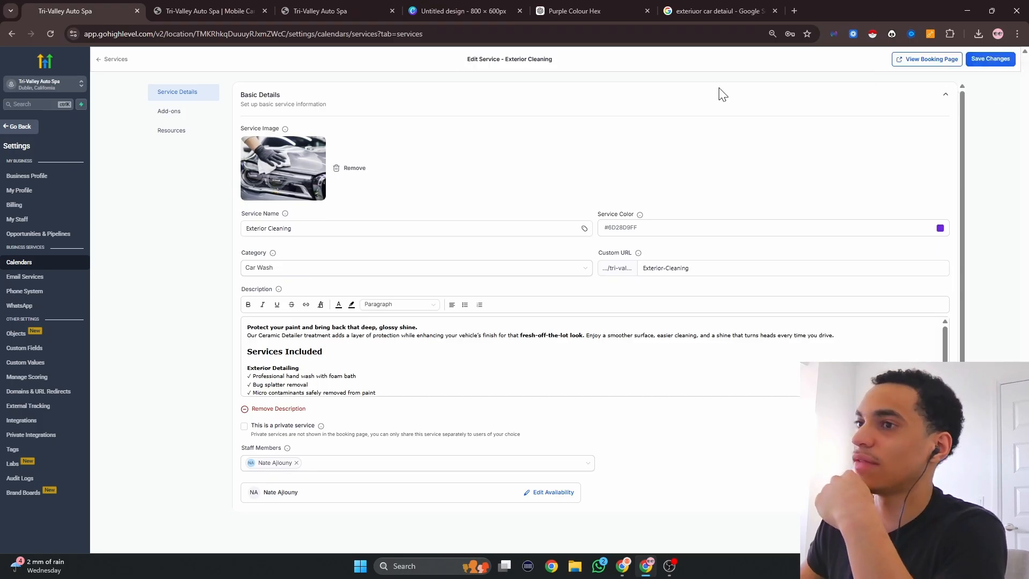
# Open the Full Detail (In & Out) service from the services list for editing and turn on its variations.
pyautogui.click(116, 59)
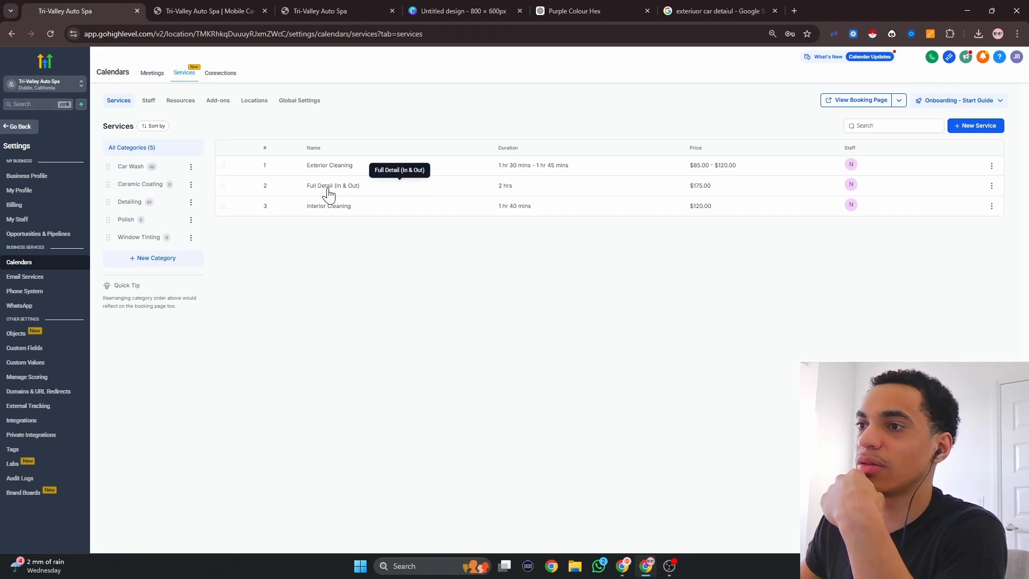
pyautogui.click(992, 185)
pyautogui.click(985, 127)
pyautogui.scroll(-6, 576, 380)
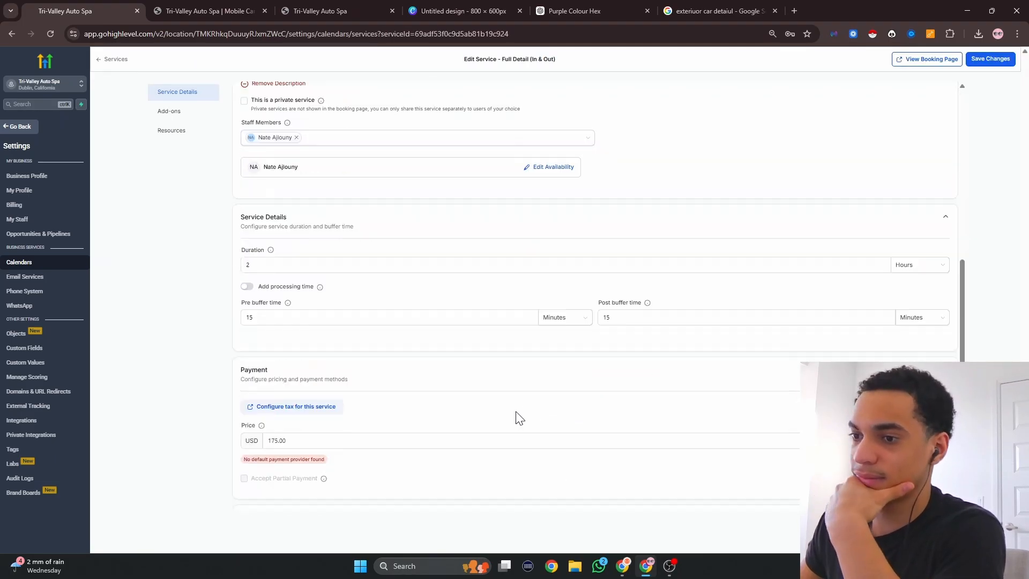
pyautogui.click(283, 492)
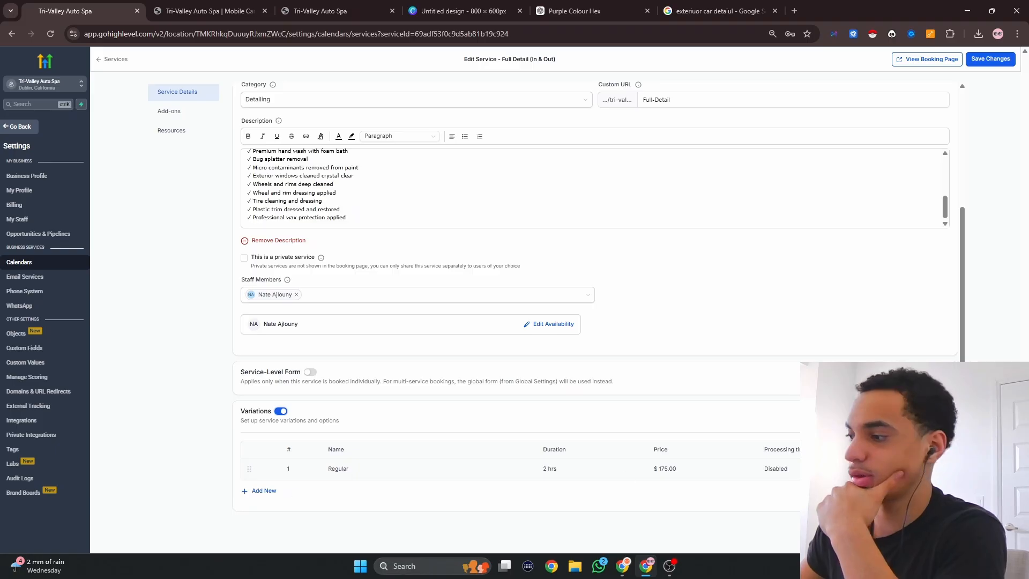
# Rename the Regular variation of the Full Detail (In & Out) service to Coupe / Sedan.
pyautogui.click(934, 469)
pyautogui.click(922, 487)
pyautogui.moveTo(429, 208); pyautogui.dragTo(325, 210)
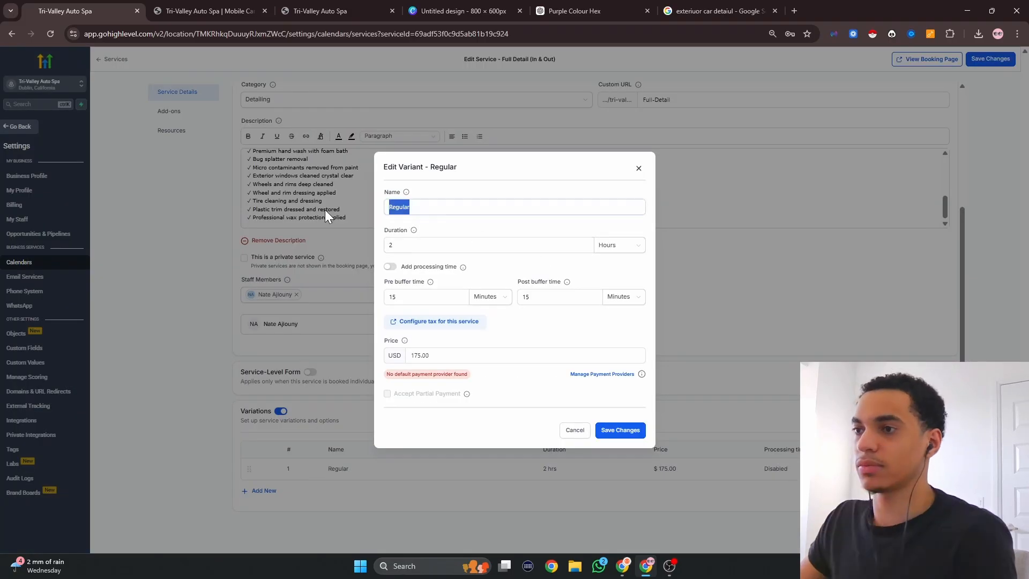
pyautogui.press('BackSpace')
pyautogui.write('Coupe /')
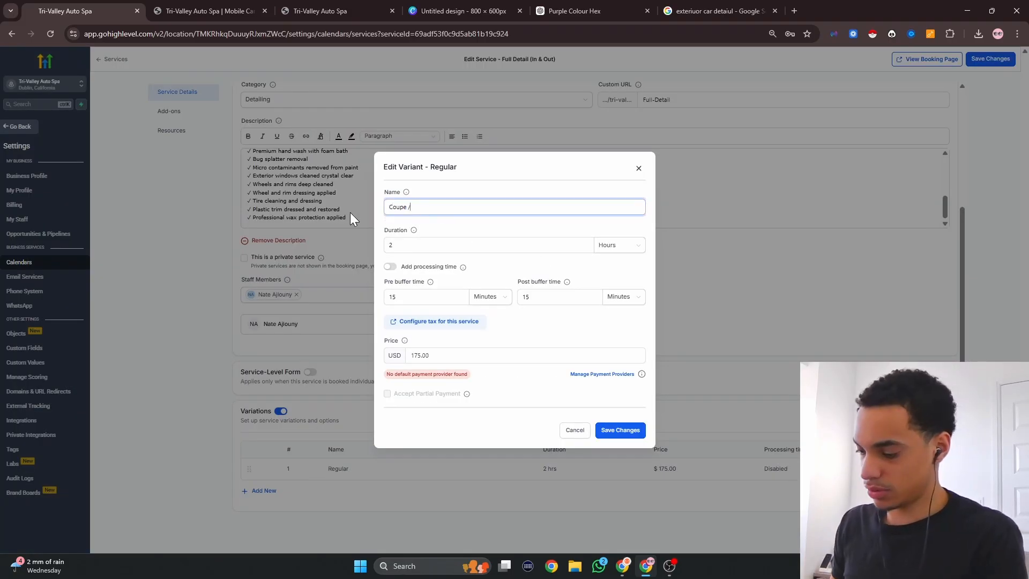
pyautogui.write(' Sedan')
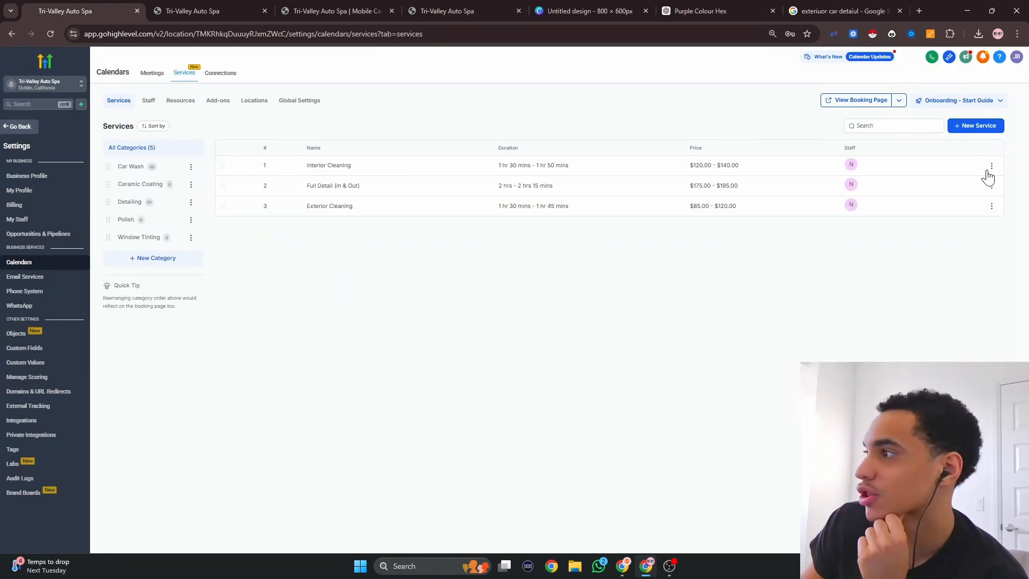
# Change the Interior Cleaning service's category to Detailing, save the service and return to the services list.
pyautogui.click(991, 165)
pyautogui.click(985, 105)
pyautogui.click(351, 268)
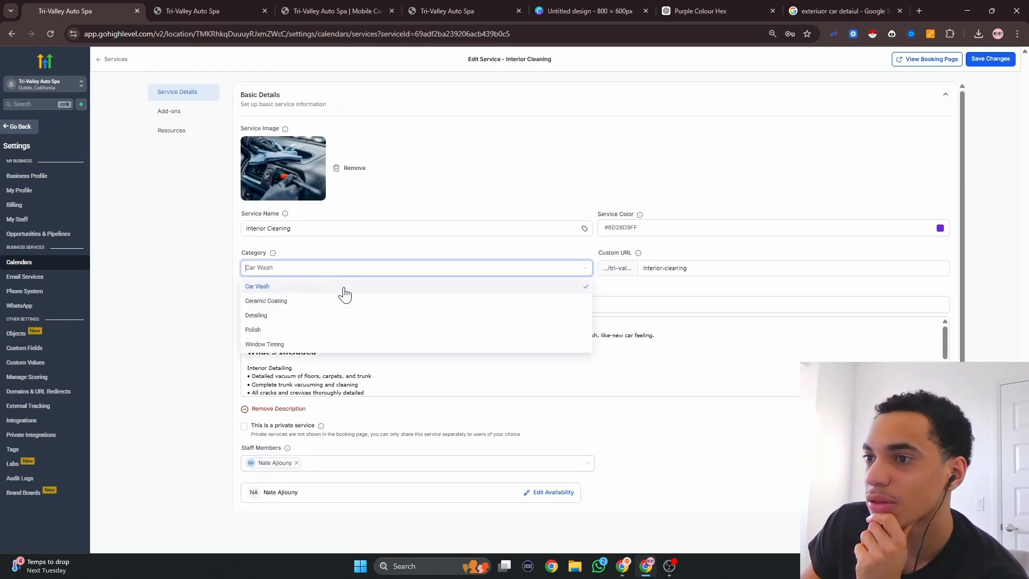
pyautogui.click(285, 316)
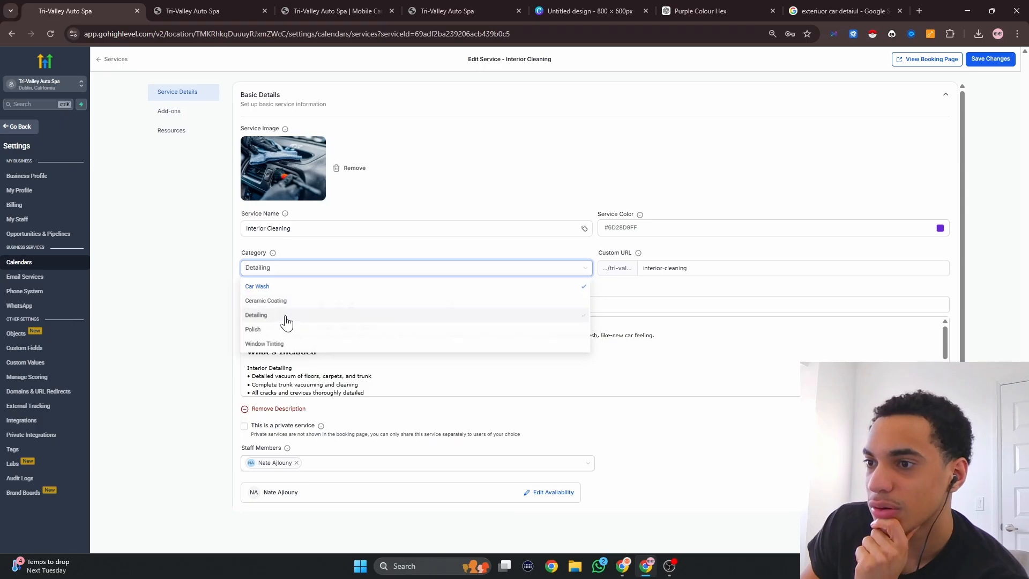
pyautogui.click(990, 59)
pyautogui.click(113, 60)
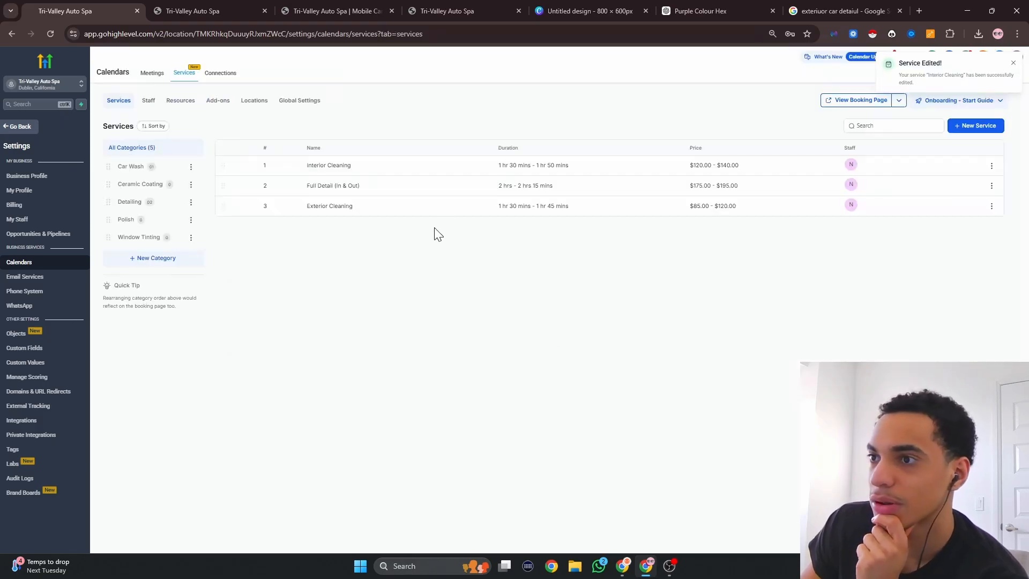
# Review the staff list, the new resource form and the add-ons list, including the Ceramic Spray Sealant add-on.
pyautogui.click(148, 101)
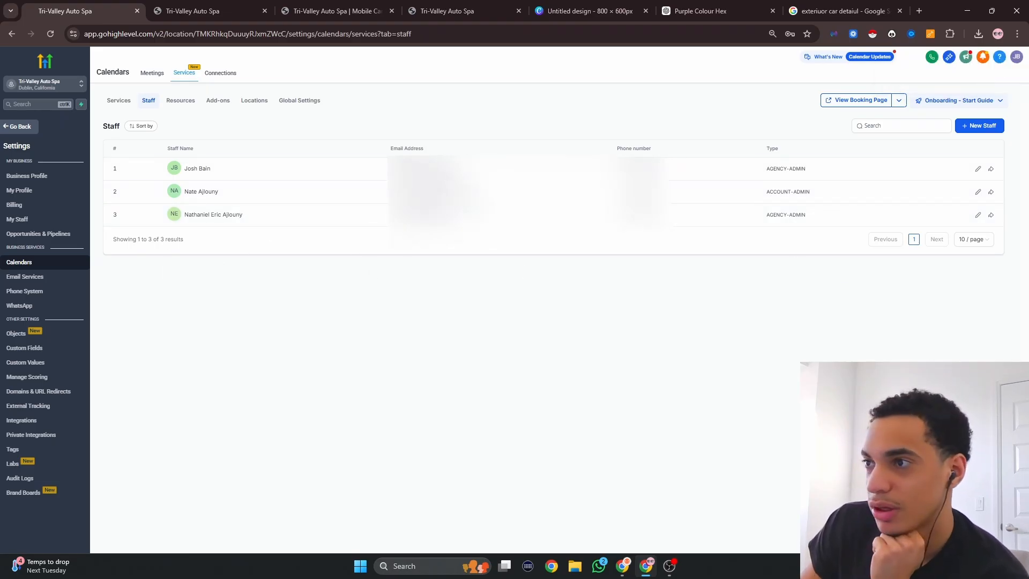
pyautogui.click(177, 104)
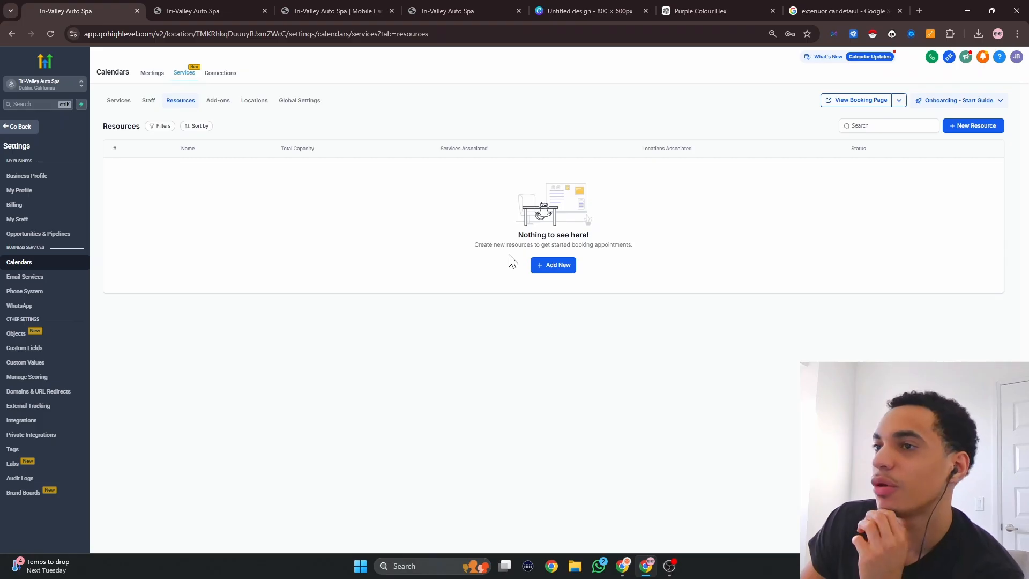
pyautogui.click(565, 269)
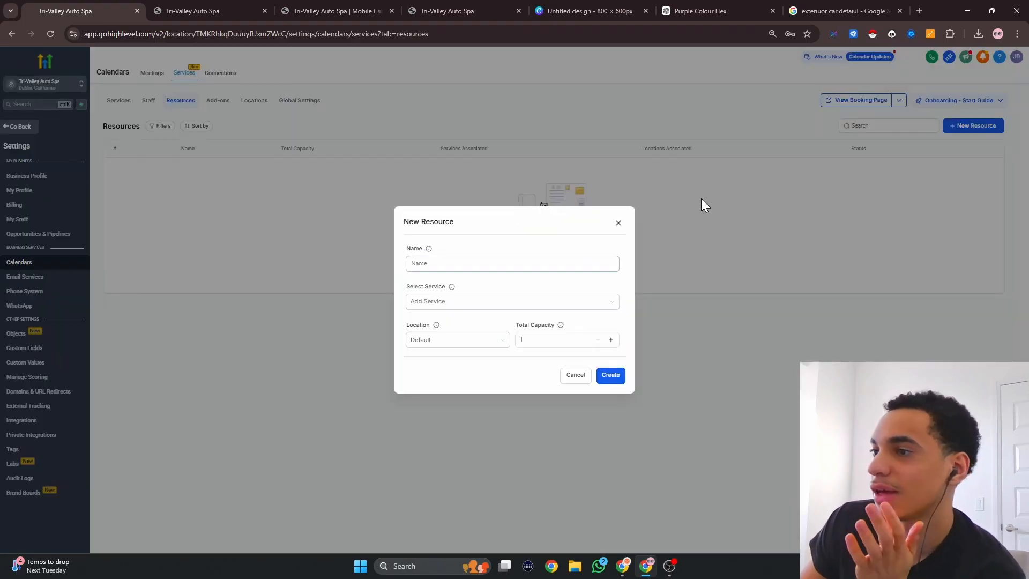
pyautogui.click(616, 225)
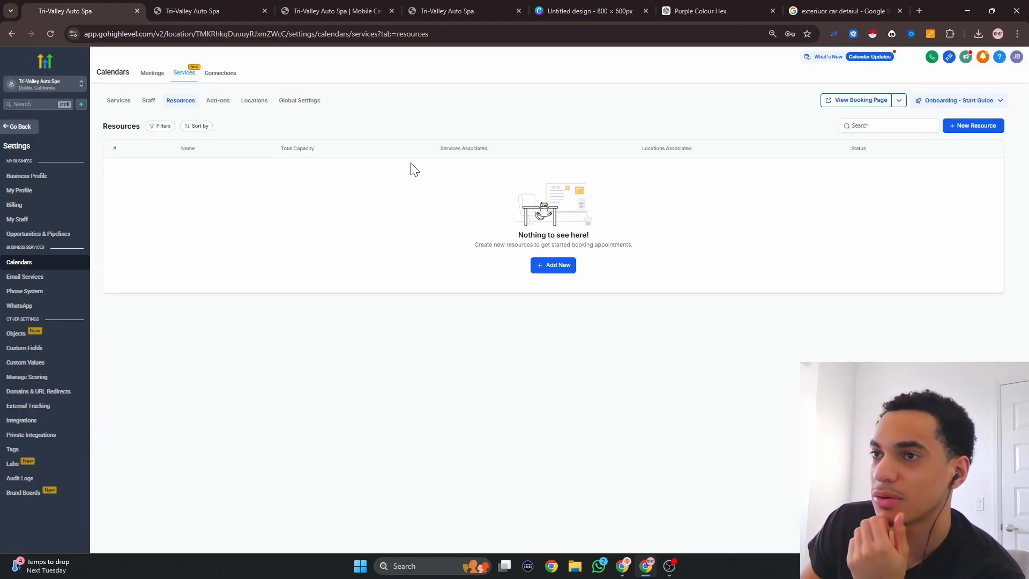
pyautogui.click(213, 103)
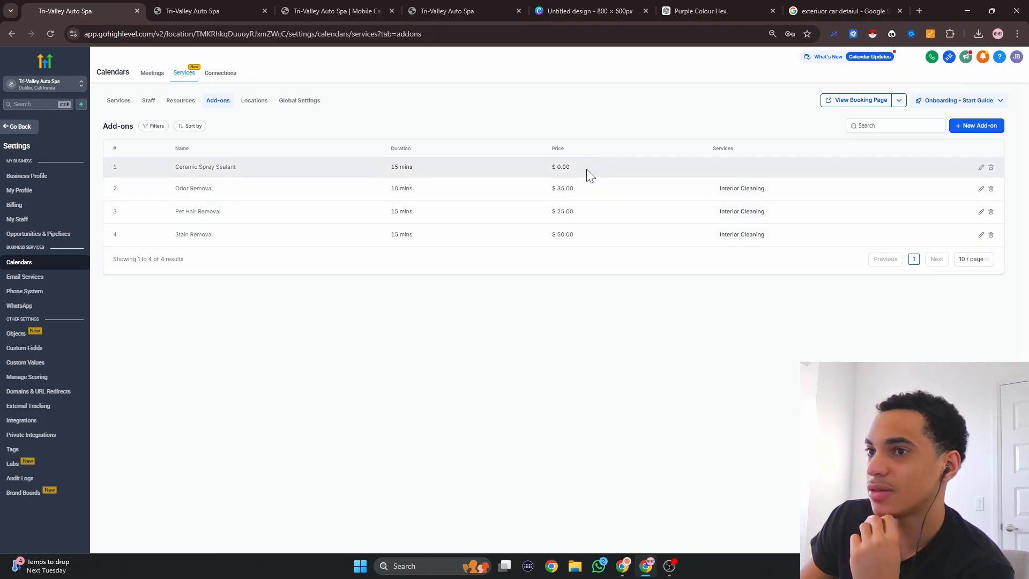
pyautogui.click(981, 169)
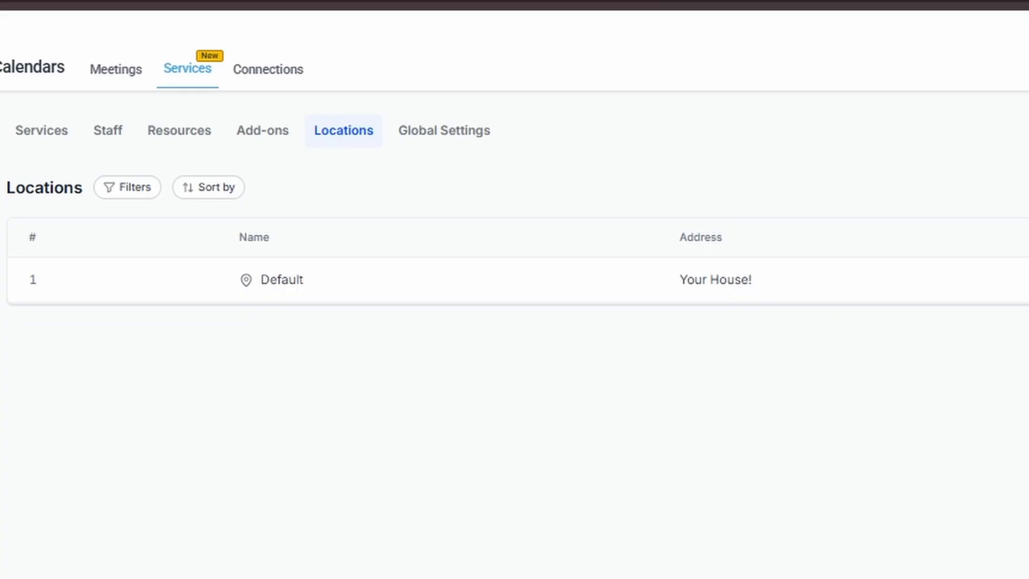
# Disable resources in the global in-app settings and save the changes.
pyautogui.click(461, 133)
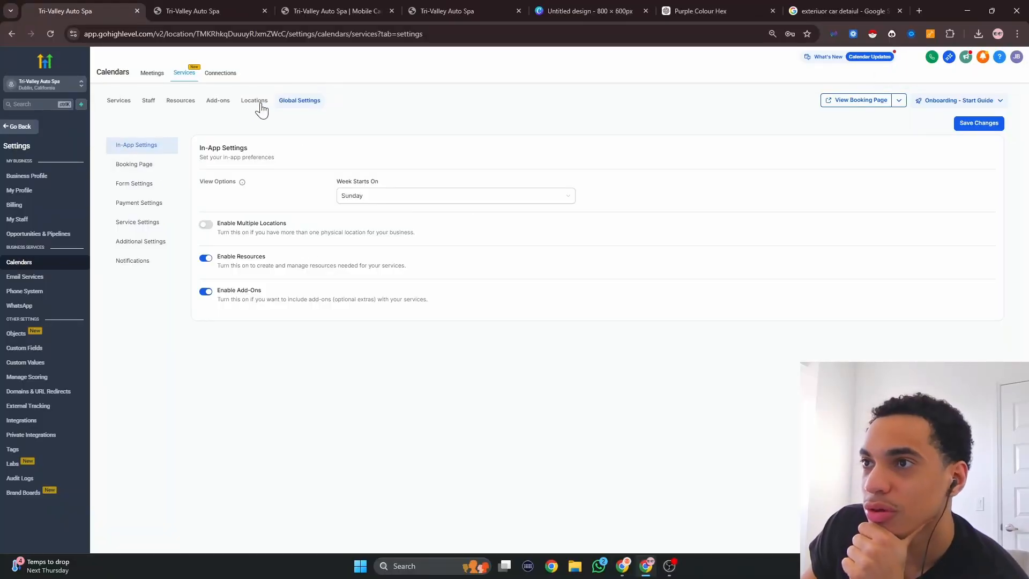
pyautogui.click(363, 199)
pyautogui.click(311, 206)
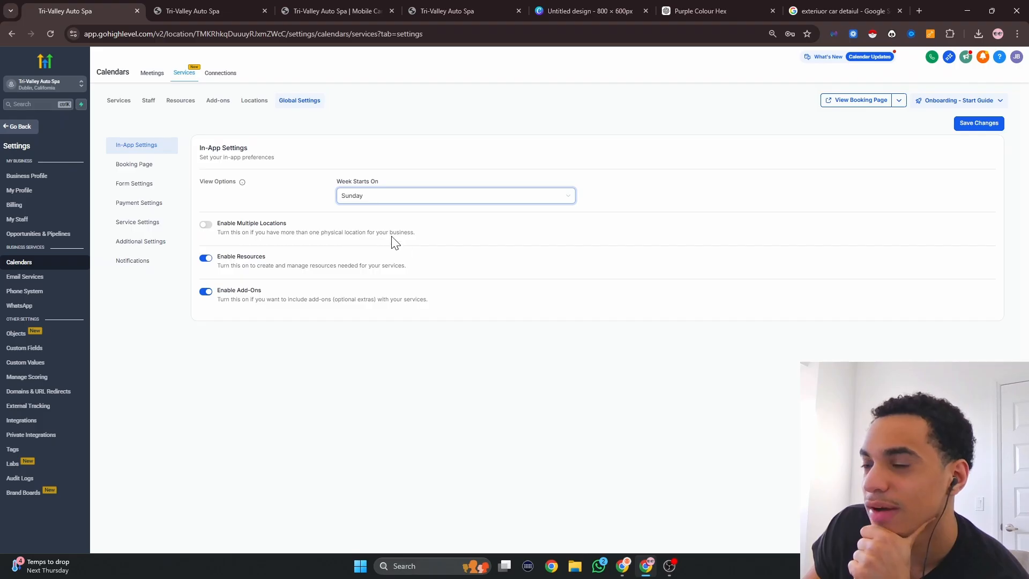
pyautogui.click(234, 268)
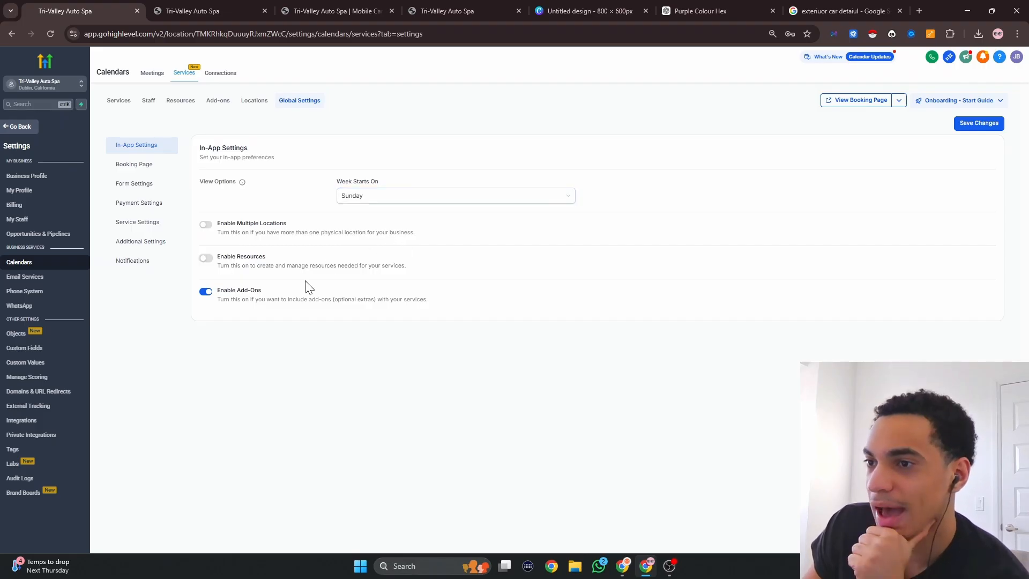
pyautogui.click(992, 127)
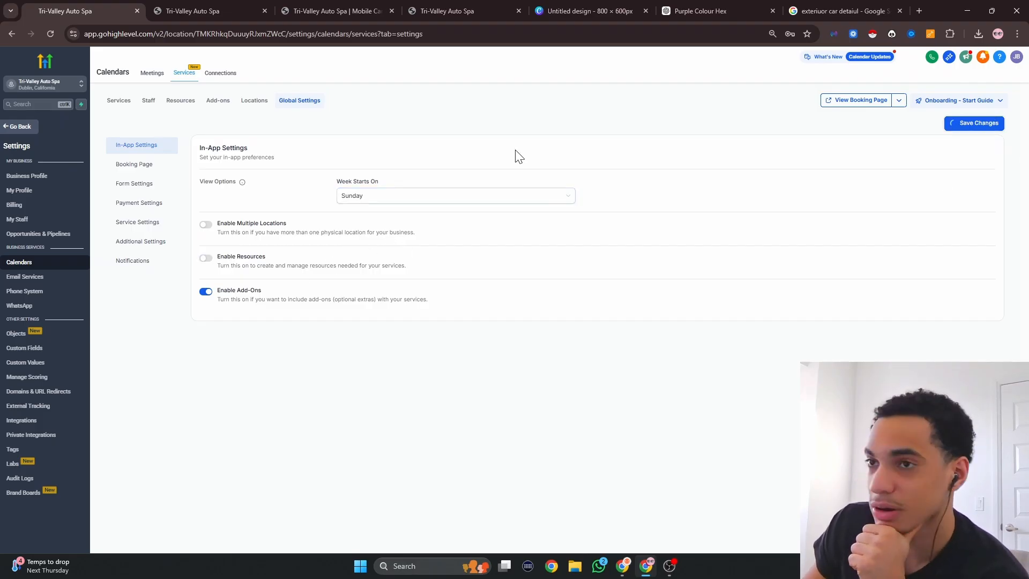
# Review the global booking page settings and compare them with the live booking page.
pyautogui.click(140, 165)
pyautogui.scroll(-4, 294, 299)
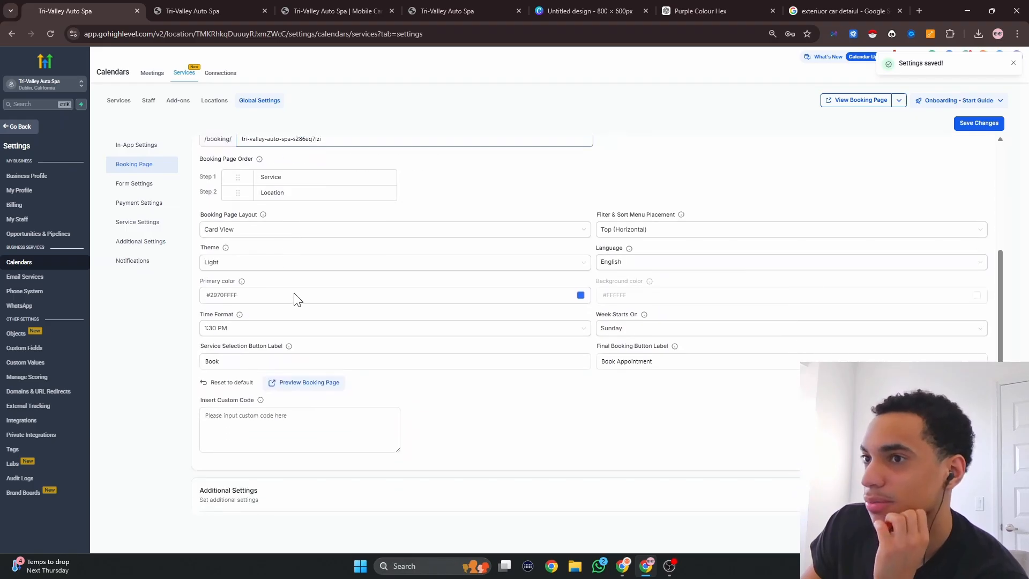
pyautogui.scroll(4, 294, 297)
pyautogui.click(225, 11)
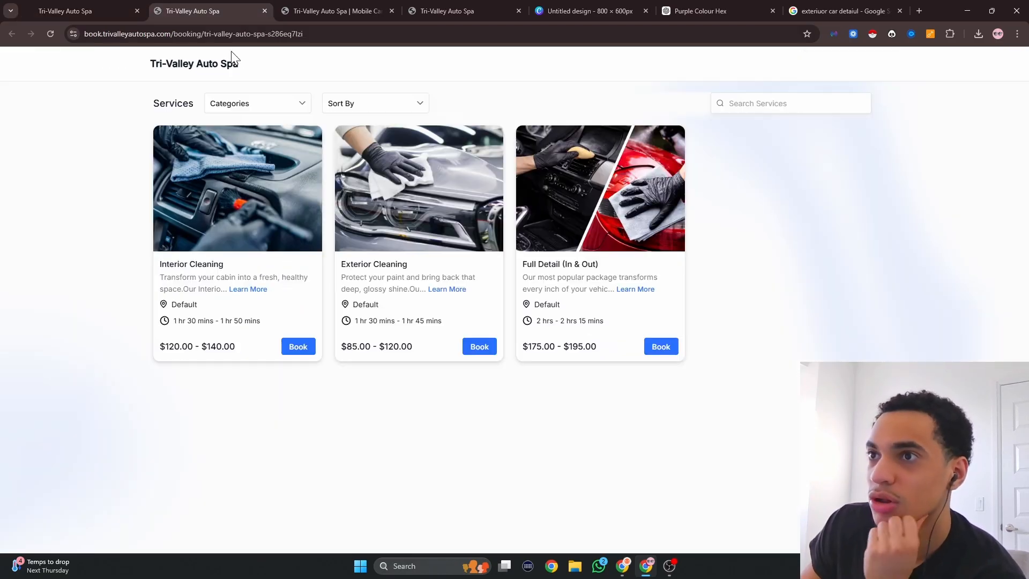
# Save the logo image from the business website's header to the Downloads folder as a PNG.
pyautogui.click(326, 8)
pyautogui.scroll(12, 290, 182)
pyautogui.scroll(3, 236, 161)
pyautogui.rightClick(210, 71)
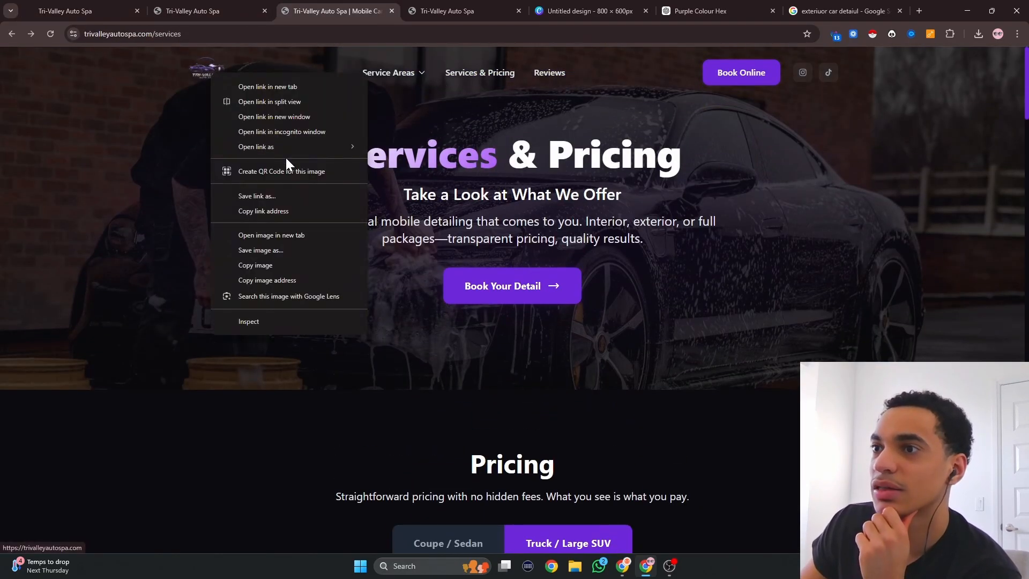
pyautogui.click(269, 249)
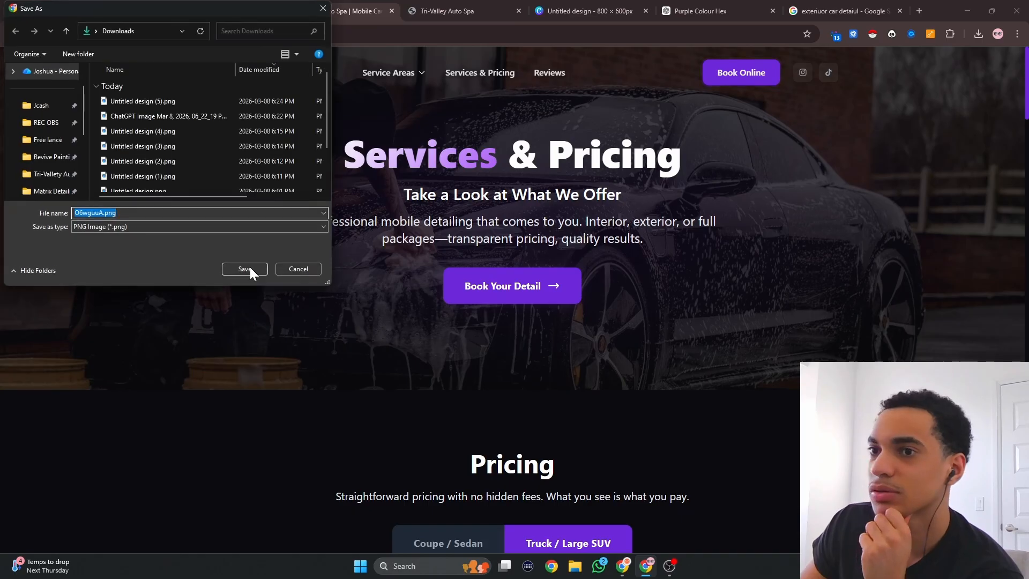
pyautogui.click(247, 268)
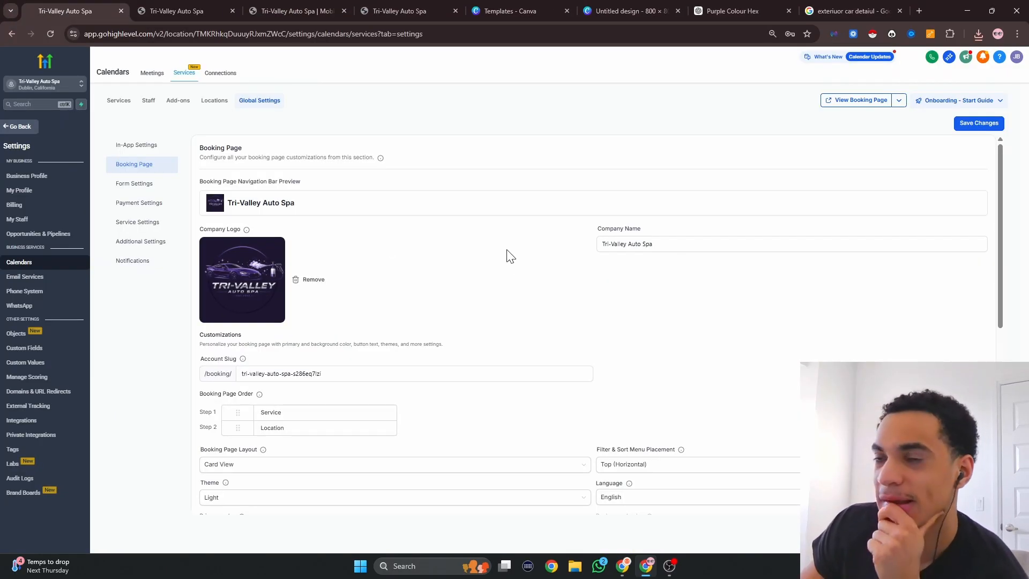
# Replace the booking page's account slug with Tri-Valley.
pyautogui.scroll(-1, 509, 257)
pyautogui.click(351, 320)
pyautogui.hotkey('ctrl', 'a')
pyautogui.press('BackSpace')
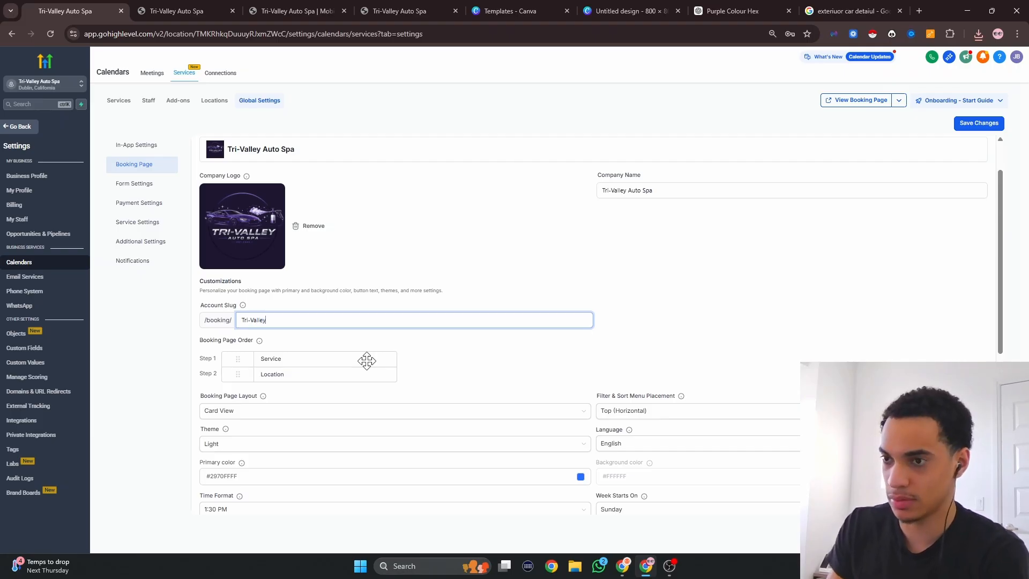
# Compare the layout options with the live booking page, keep Card View and set the booking page theme to Dark.
pyautogui.scroll(-2, 367, 360)
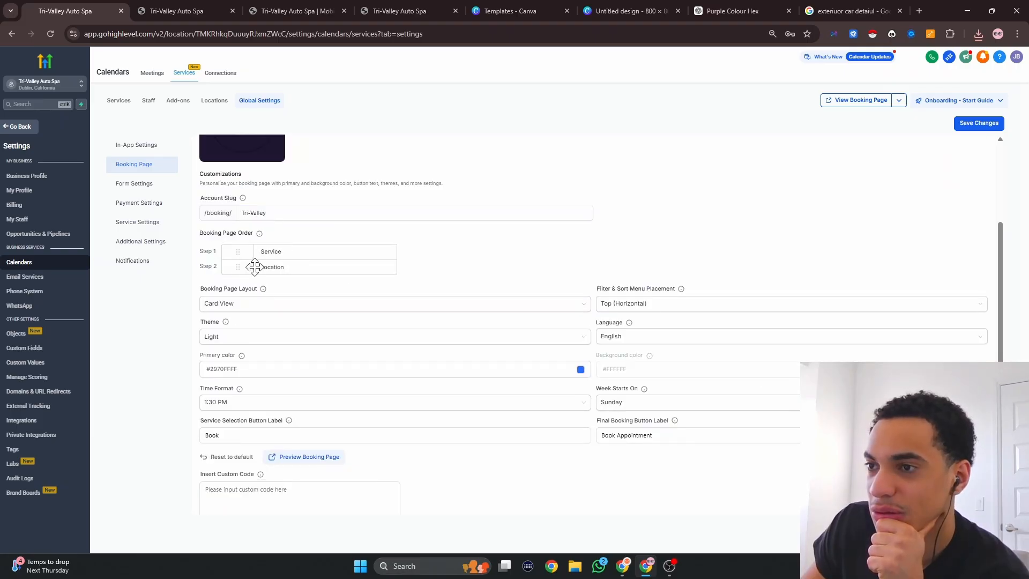
pyautogui.click(258, 303)
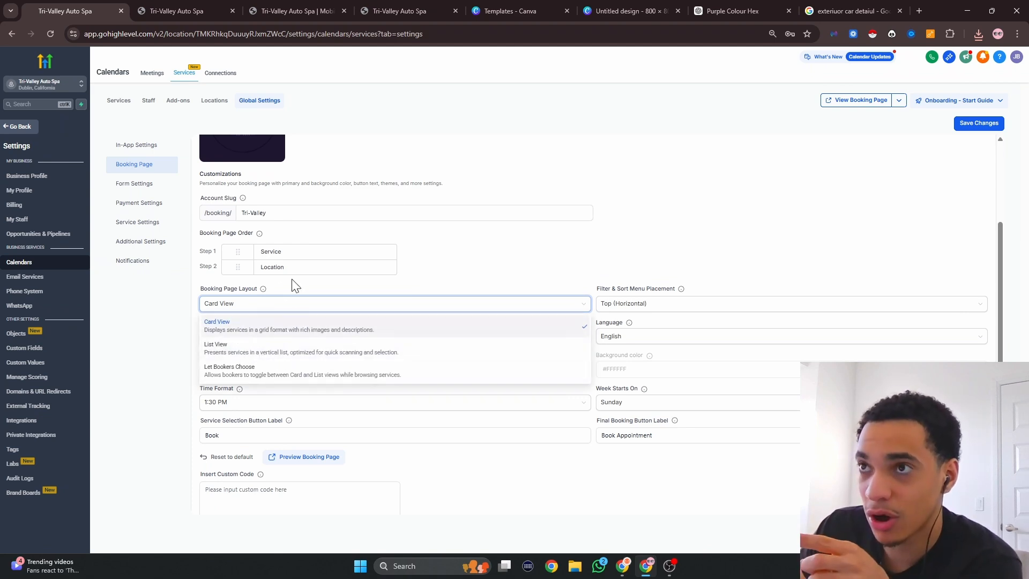
pyautogui.click(177, 11)
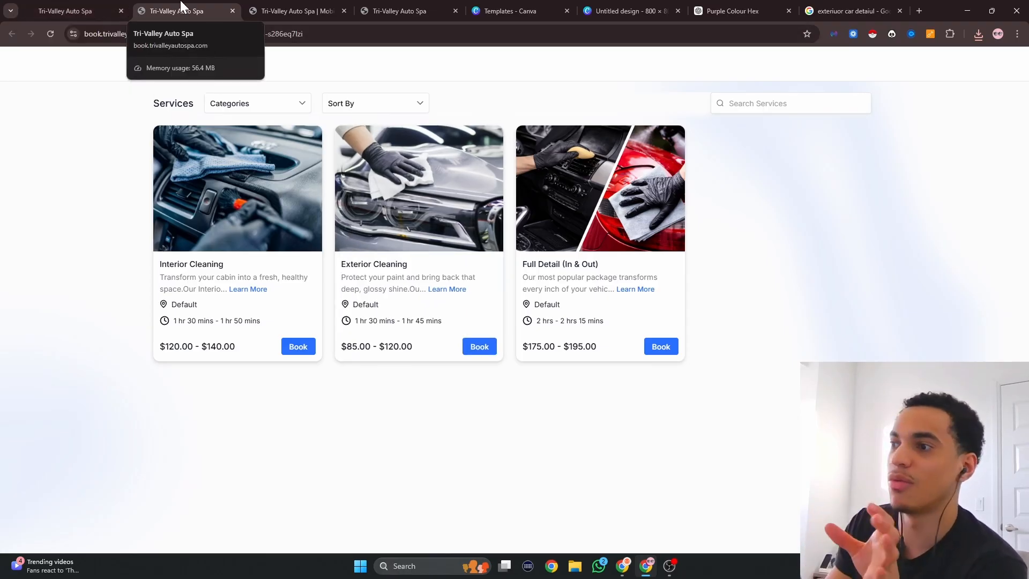
pyautogui.click(116, 8)
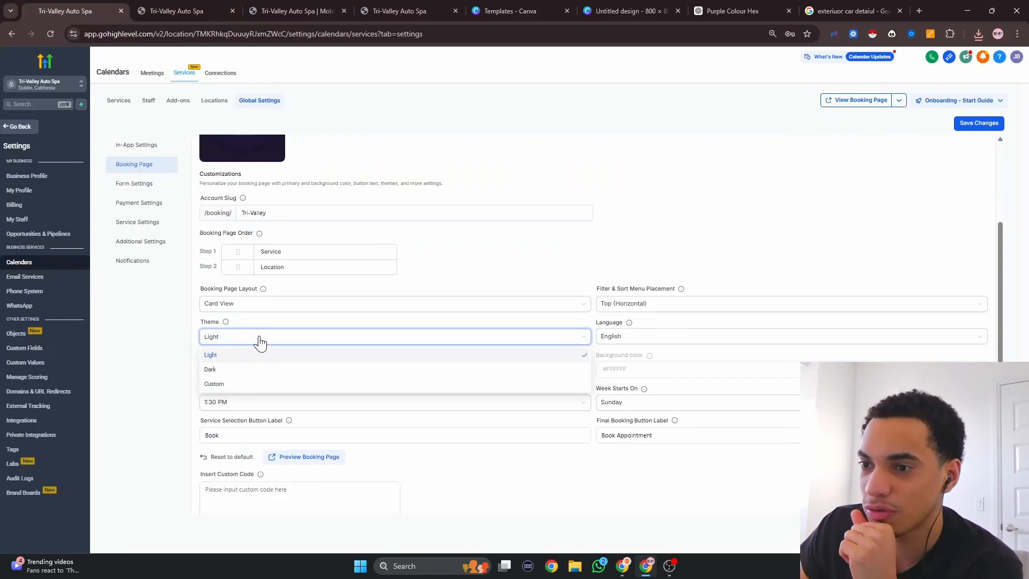
pyautogui.click(226, 371)
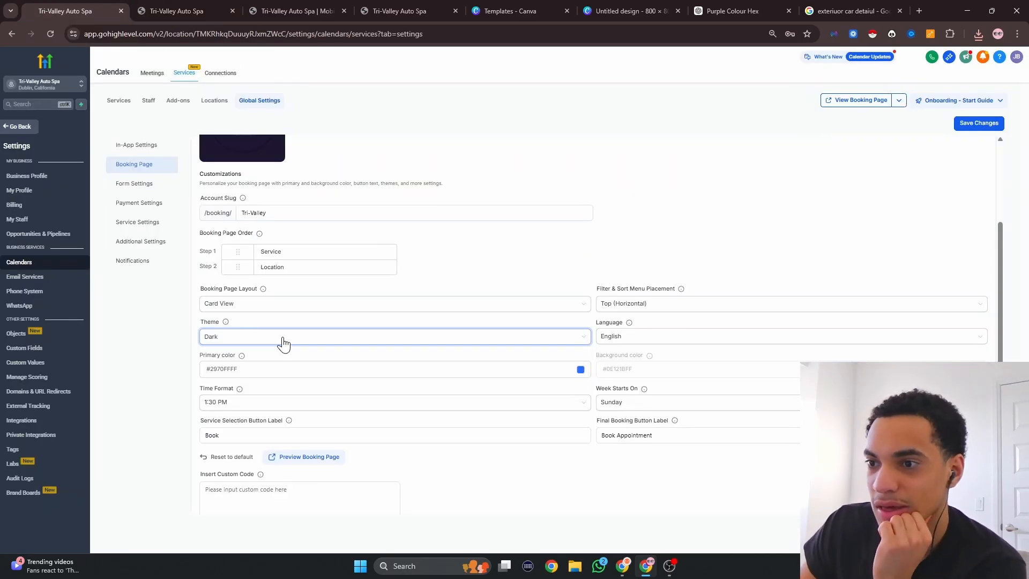
# Try the Left Side (Vertical) filter and sort menu placement, saving it and checking the live booking page.
pyautogui.click(631, 304)
pyautogui.click(642, 337)
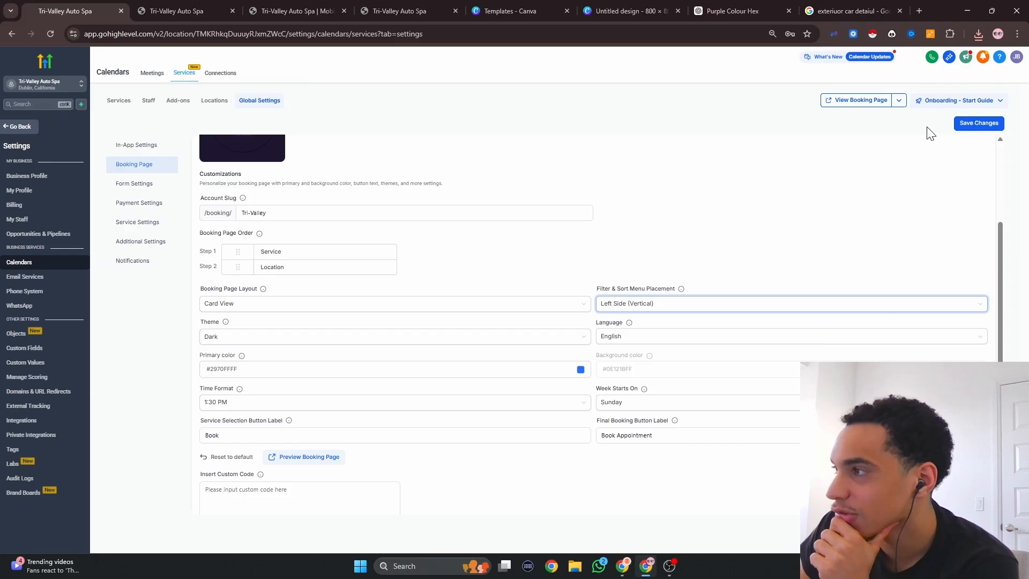
pyautogui.click(977, 125)
pyautogui.hotkey('ctrl', 'Tab')
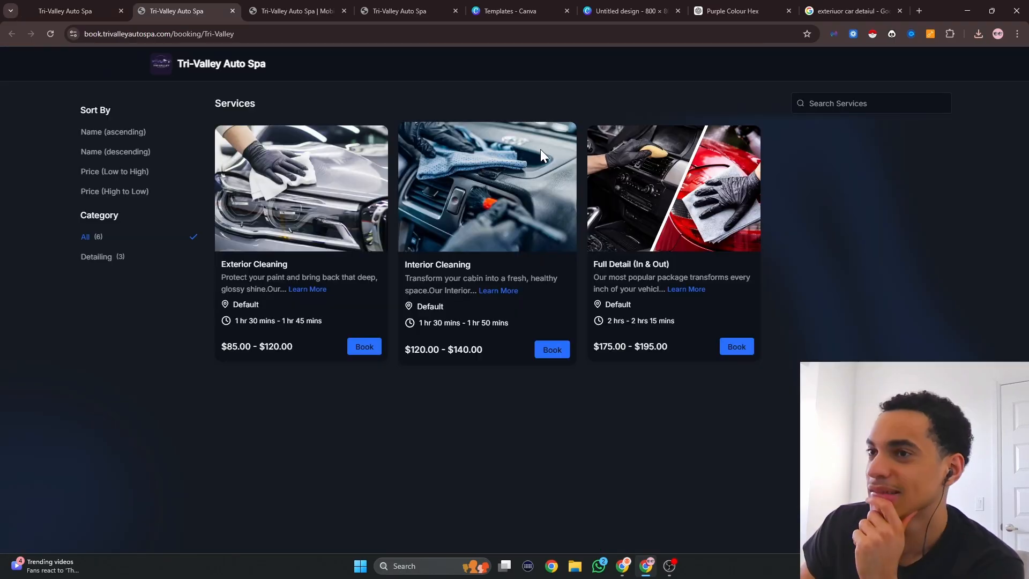
# Set the filter and sort menu placement to Top (Horizontal), save the changes and check the live booking page.
pyautogui.click(97, 5)
pyautogui.click(657, 322)
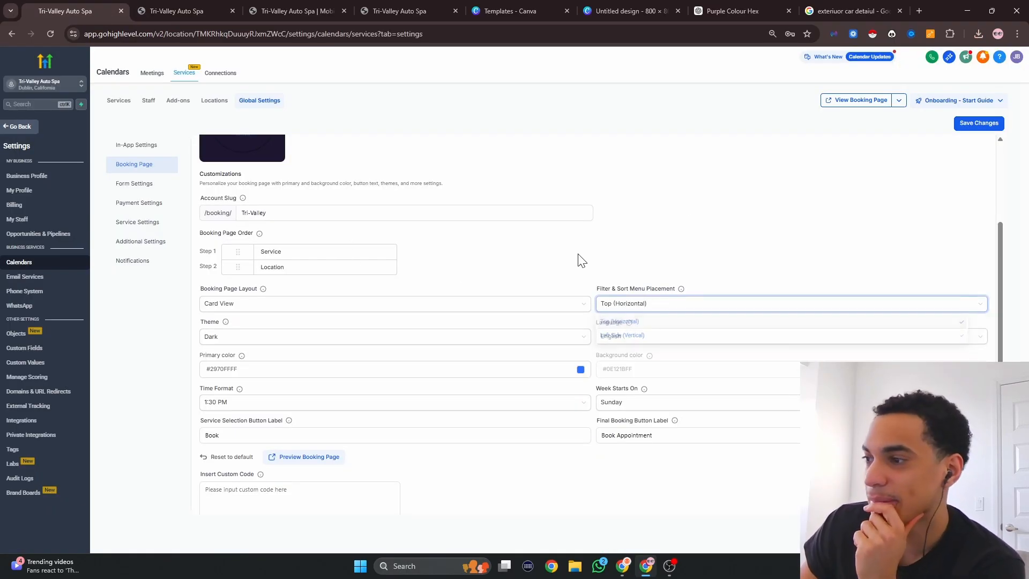
pyautogui.click(979, 123)
pyautogui.click(860, 101)
pyautogui.hotkey('ctrl', 'w')
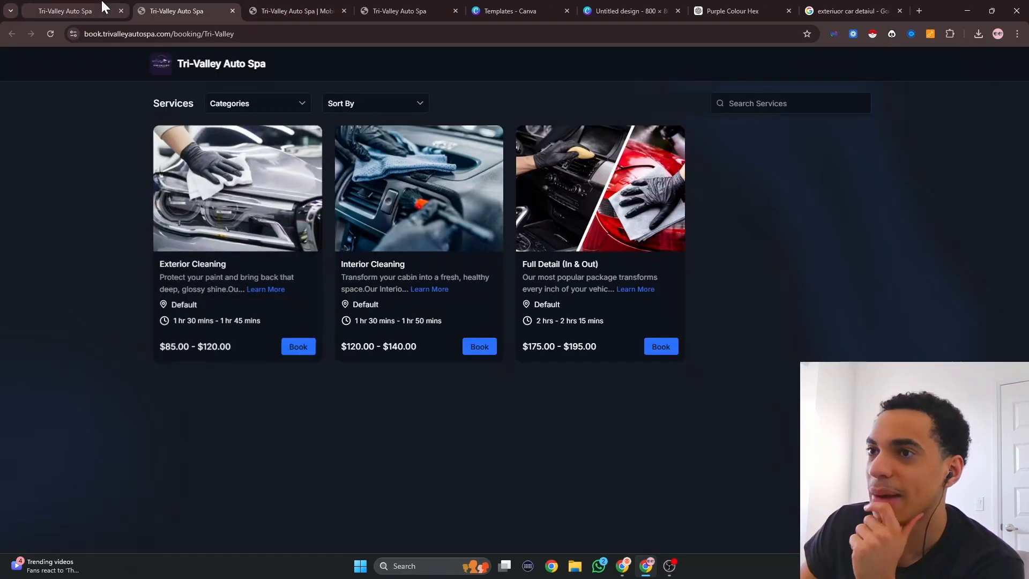
pyautogui.click(101, 5)
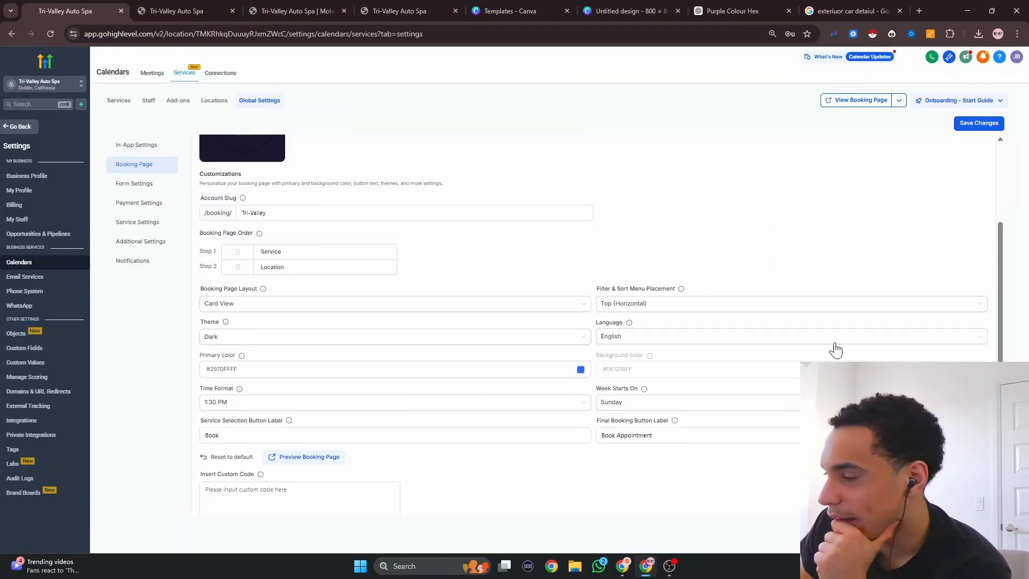
# Review the booking page's language, time format and booking button label settings.
pyautogui.click(650, 341)
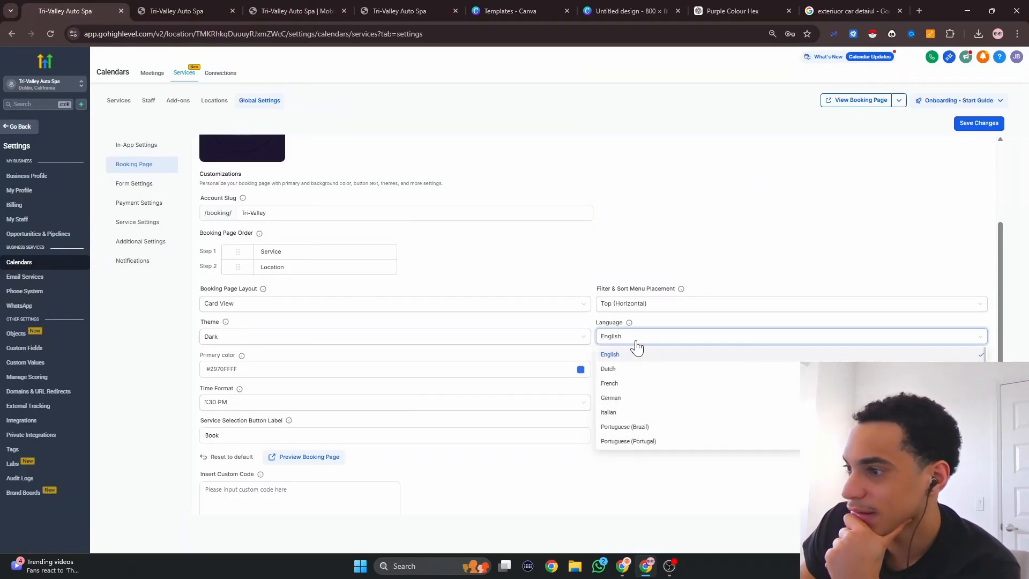
pyautogui.click(636, 341)
pyautogui.scroll(-1, 305, 379)
pyautogui.click(260, 353)
pyautogui.click(262, 352)
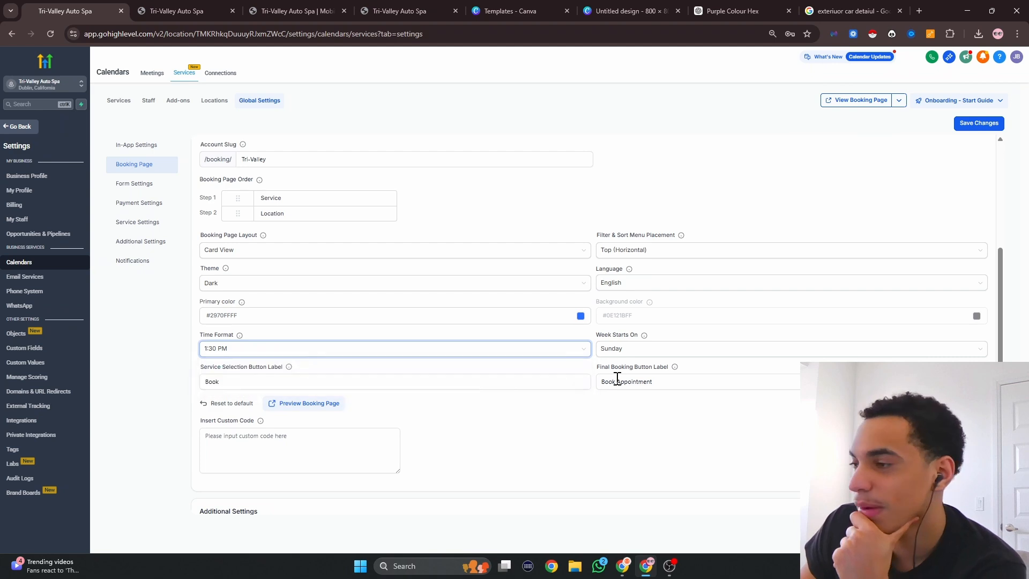
pyautogui.click(261, 384)
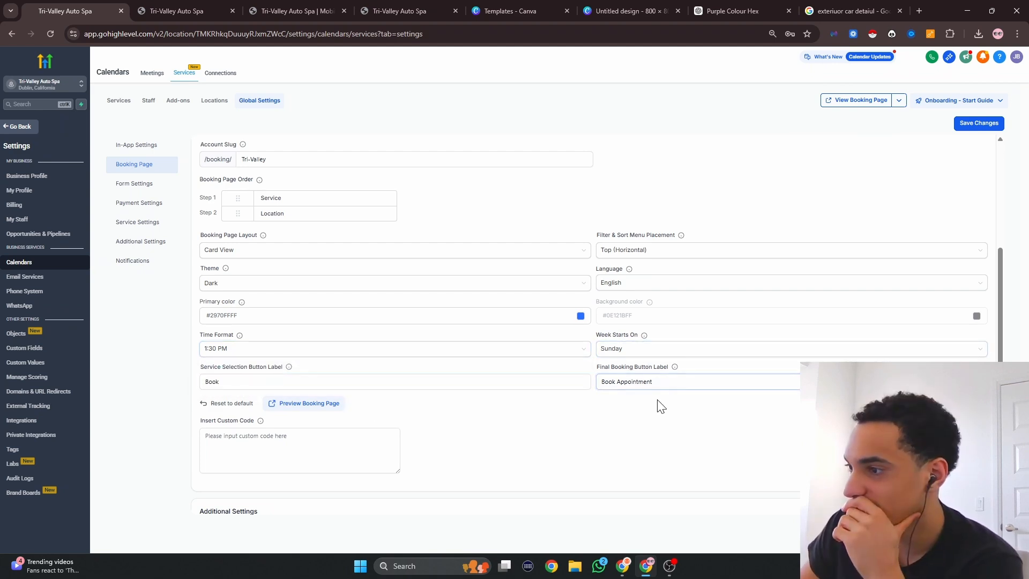
# Change the final booking button label to "Book Detail".
pyautogui.moveTo(655, 382); pyautogui.dragTo(618, 382)
pyautogui.press('BackSpace')
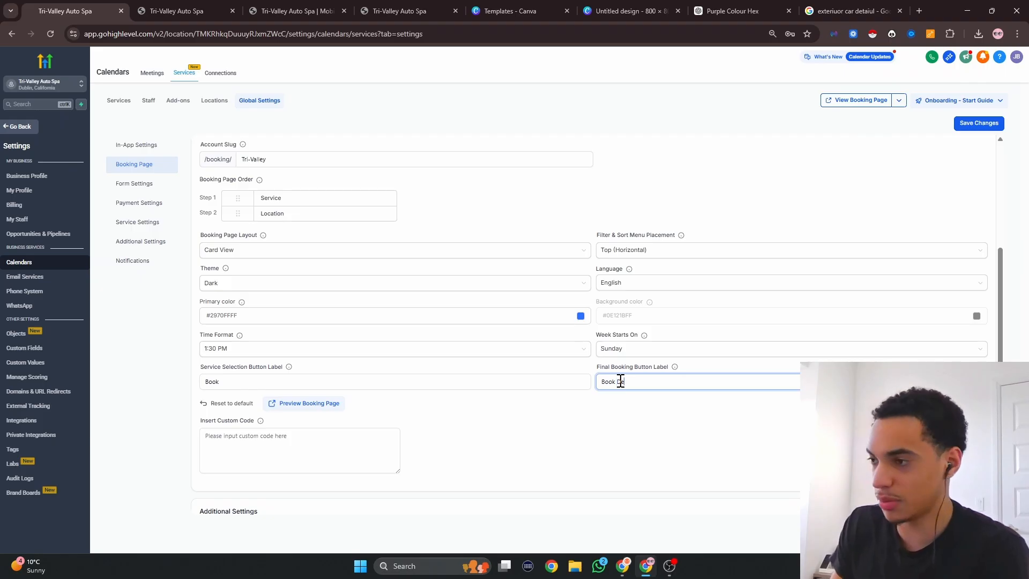
pyautogui.click(620, 417)
# Turn off letting customers pick who they book with, keep Round Robin for staff auto-assignment, and save the booking page changes.
pyautogui.scroll(-3, 248, 387)
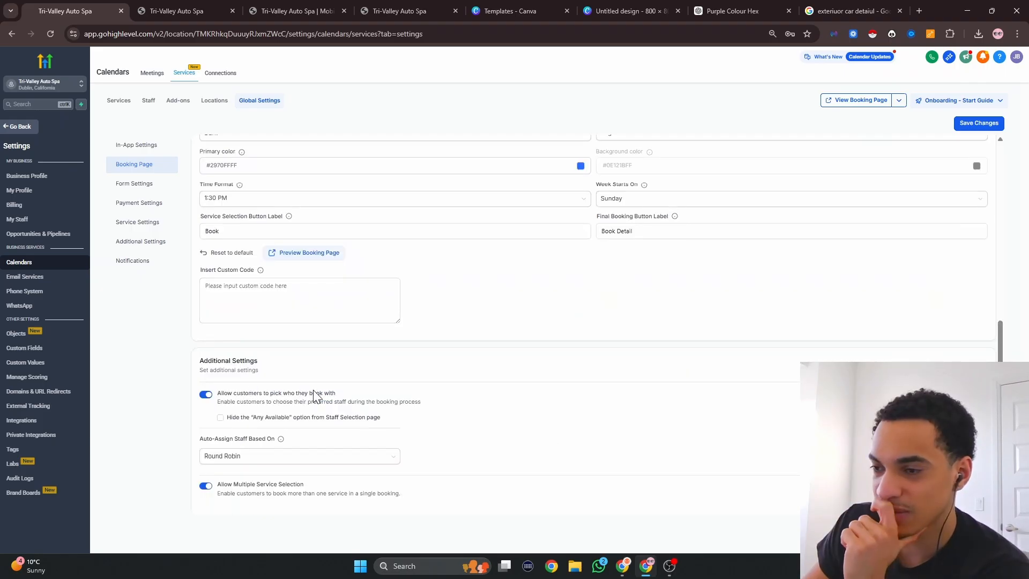
pyautogui.click(209, 395)
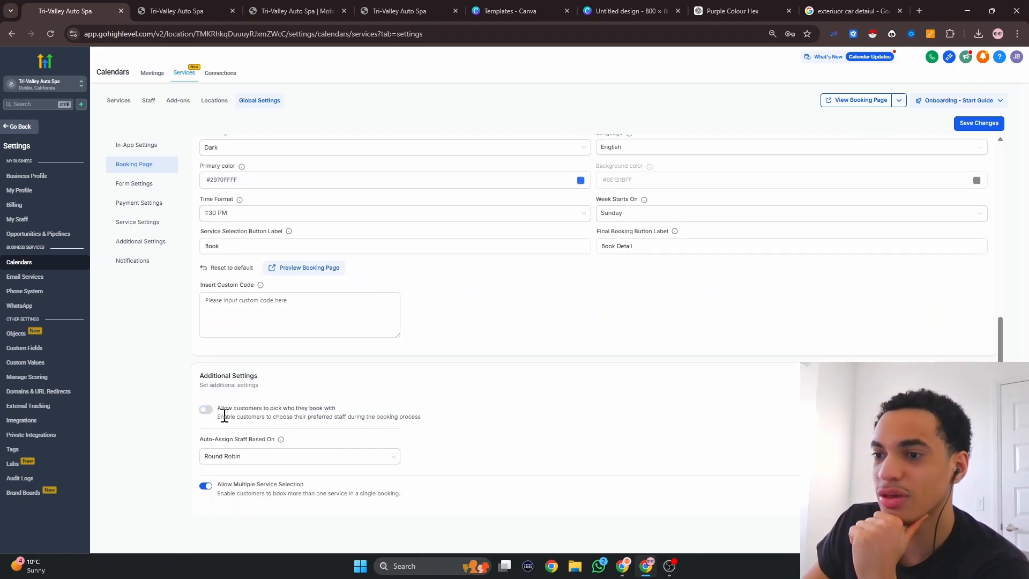
pyautogui.click(207, 409)
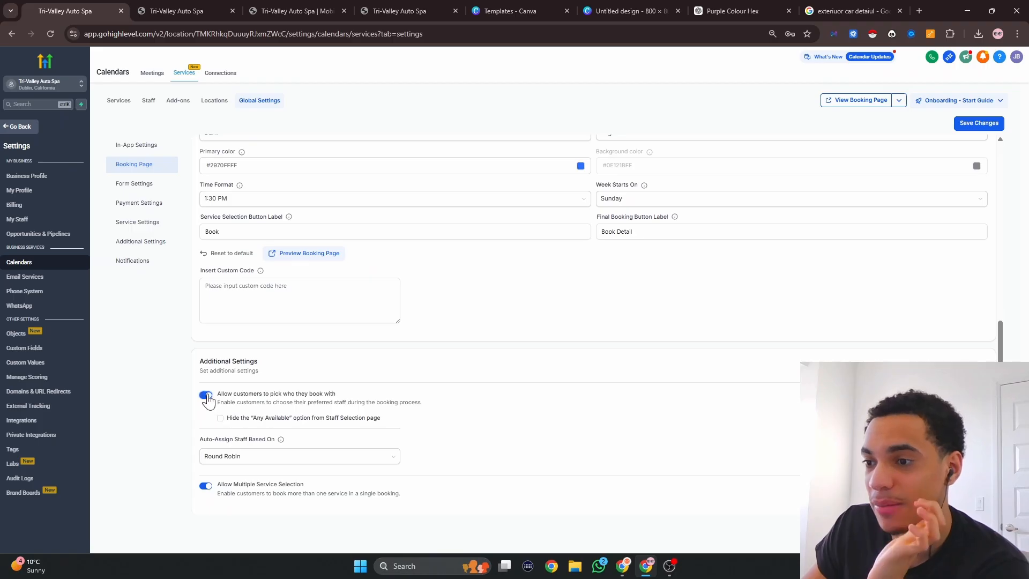
pyautogui.click(207, 396)
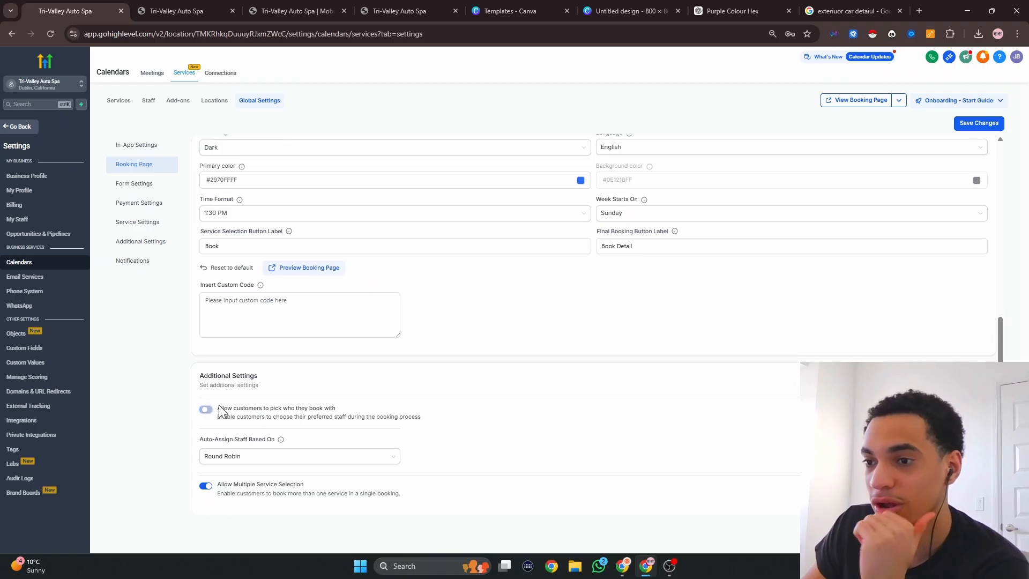
pyautogui.click(308, 460)
pyautogui.click(254, 462)
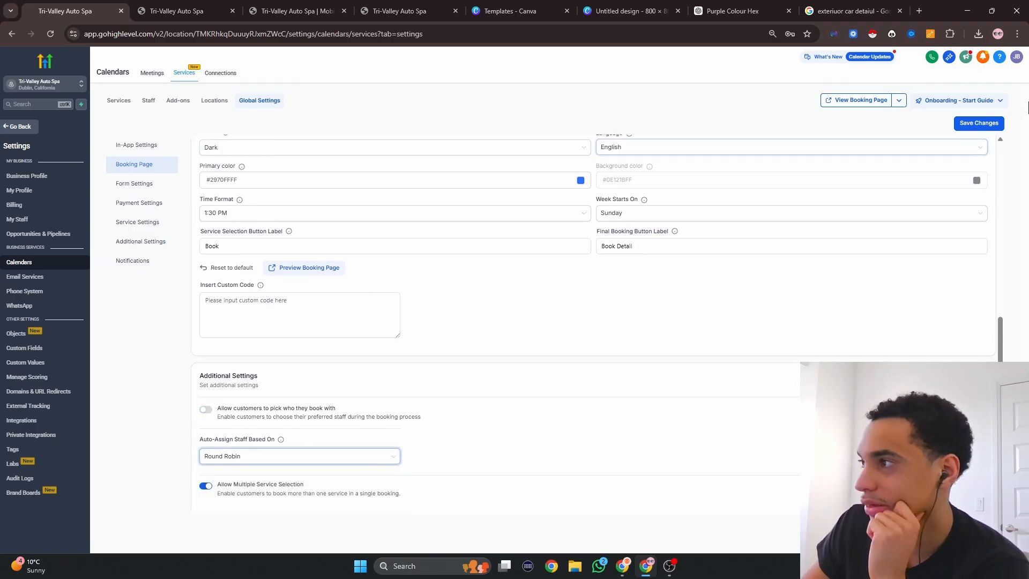
pyautogui.click(986, 125)
# Set the global form in the form settings to MOBILE FILLOUT FORM and save the changes.
pyautogui.click(127, 183)
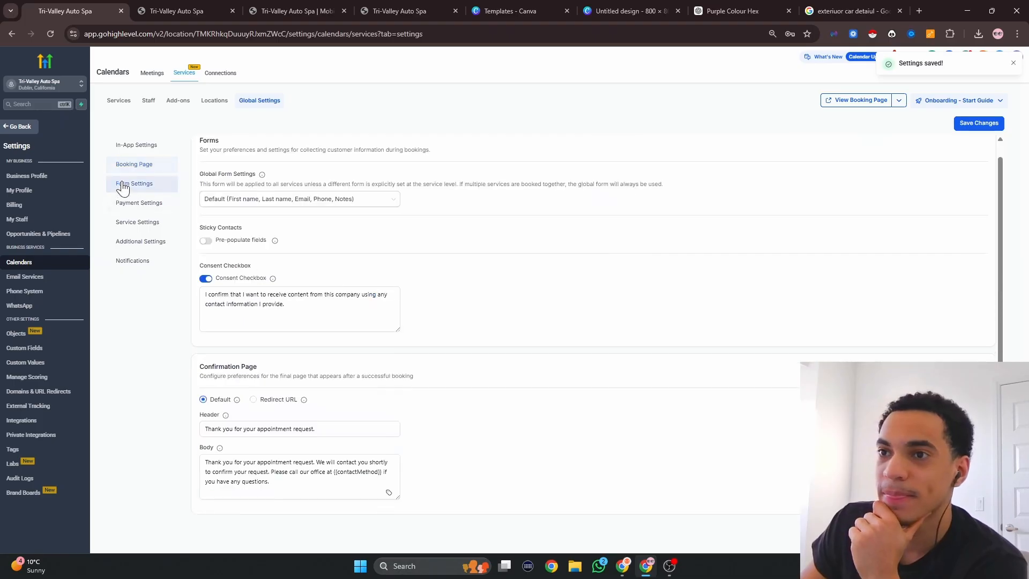
pyautogui.click(369, 213)
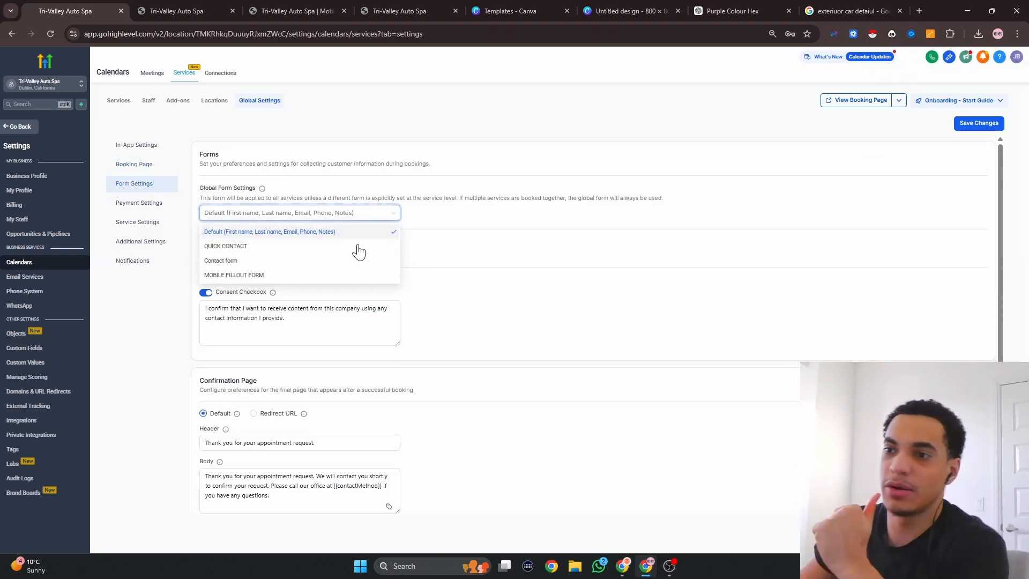
pyautogui.click(263, 275)
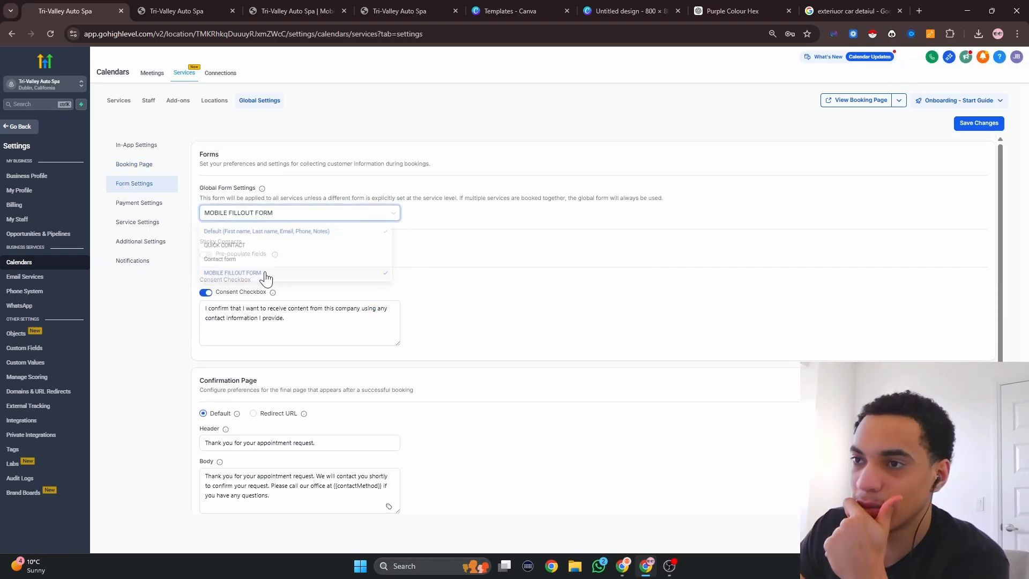
pyautogui.click(979, 123)
# Open MOBILE FILLOUT FORM in the form builder, review its contact, address and hidden UTM fields, and save the form.
pyautogui.click(20, 127)
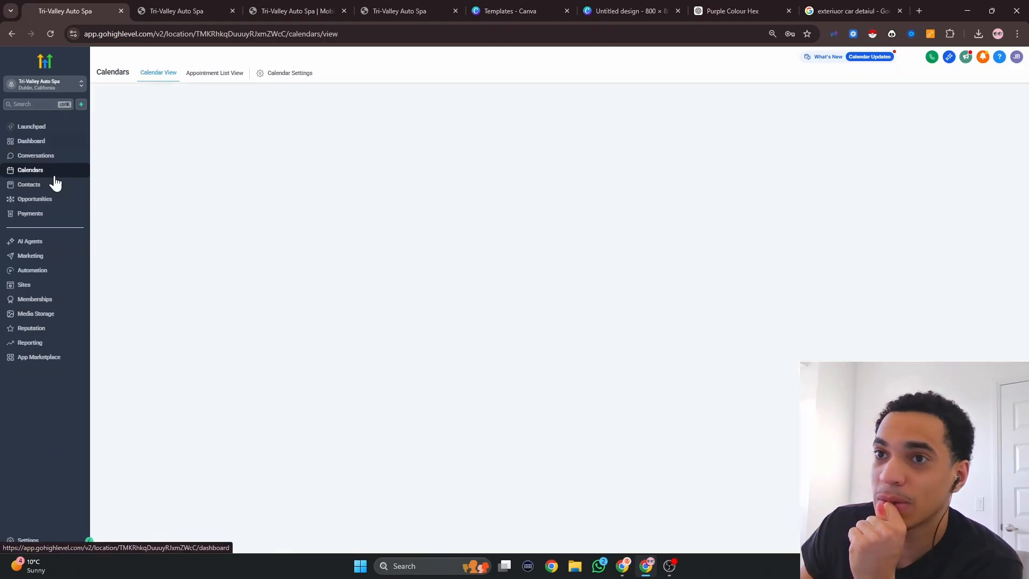
pyautogui.click(34, 286)
pyautogui.click(415, 87)
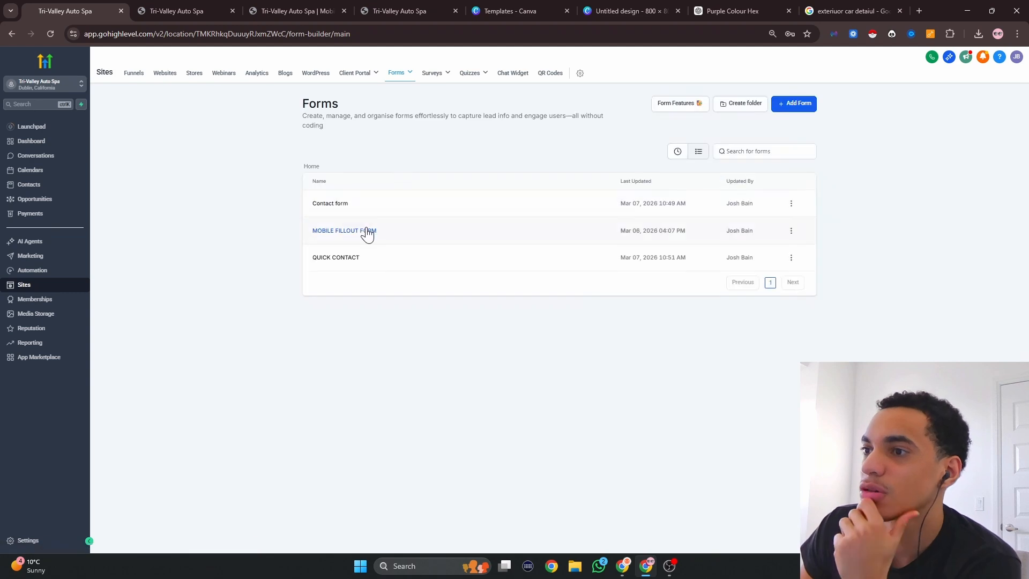
pyautogui.click(355, 233)
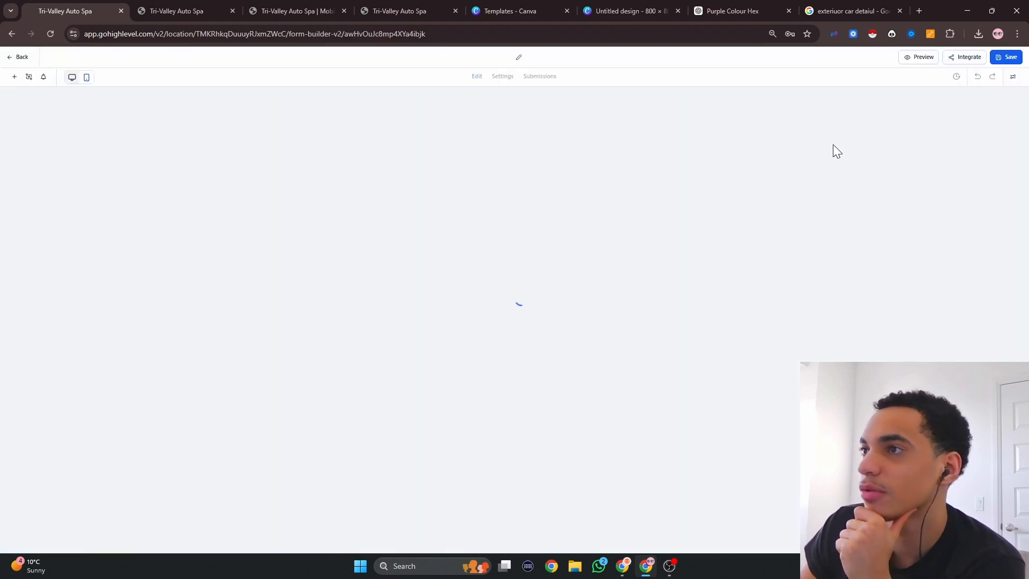
pyautogui.scroll(-3, 607, 235)
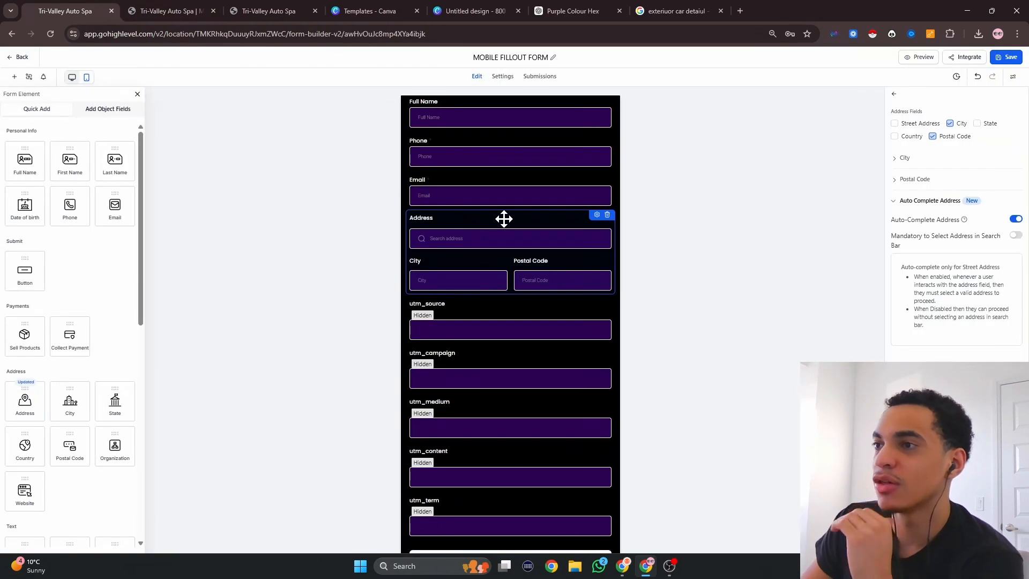
pyautogui.click(676, 241)
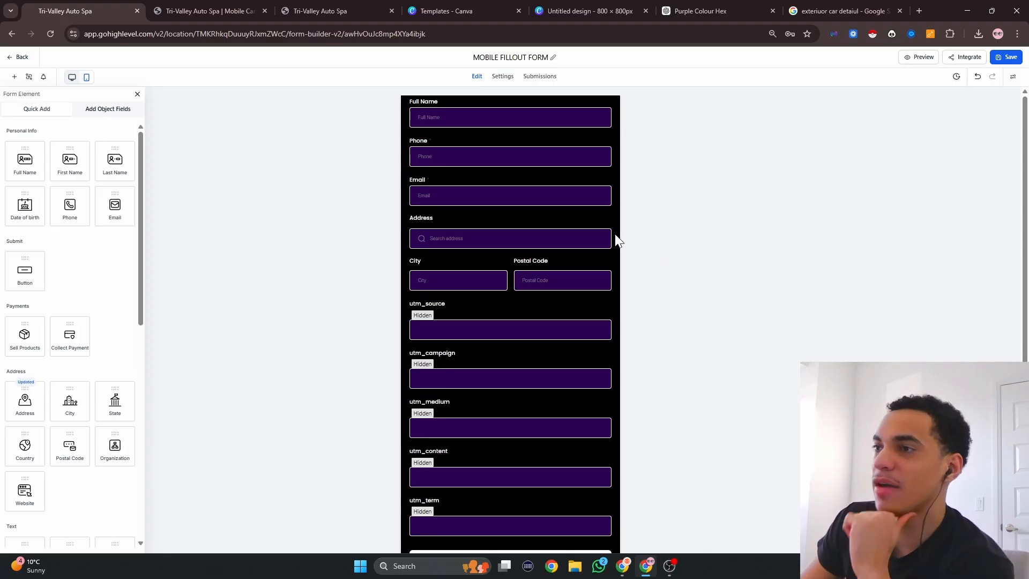
pyautogui.click(1005, 58)
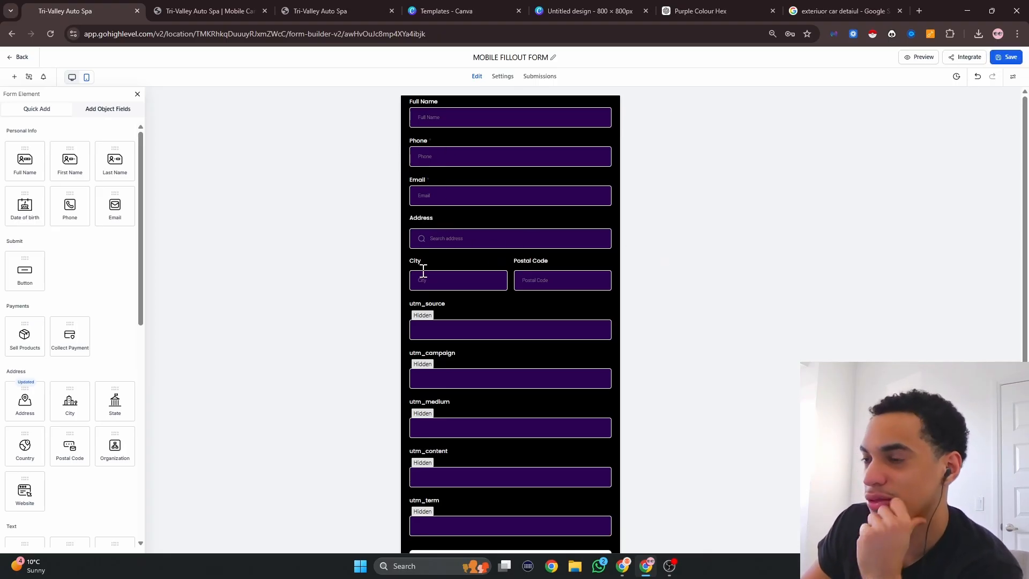
pyautogui.scroll(-1, 536, 268)
pyautogui.scroll(1, 519, 289)
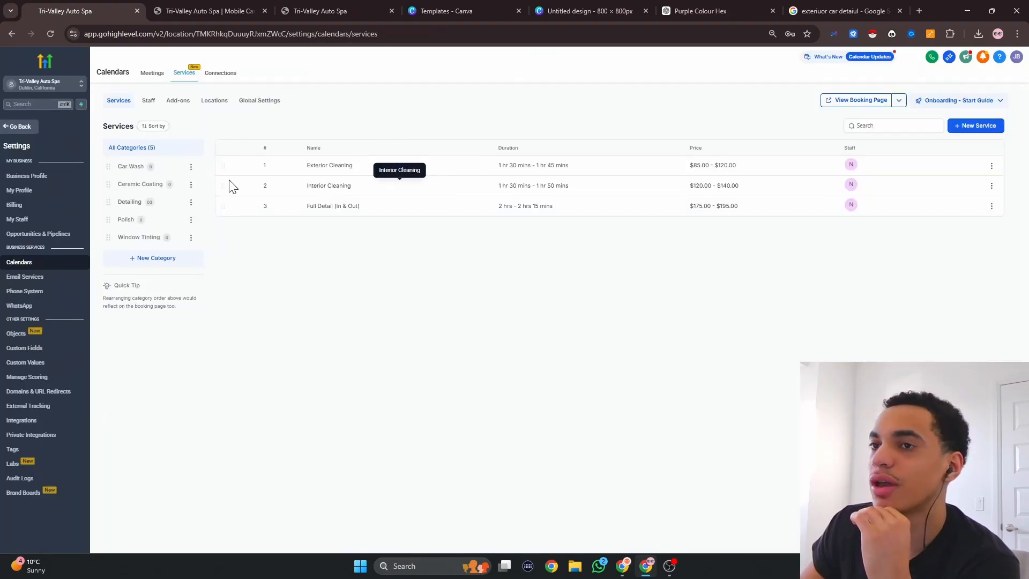
# Return to the services calendar's global form settings and keep MOBILE FILLOUT FORM selected as the global form.
pyautogui.click(254, 102)
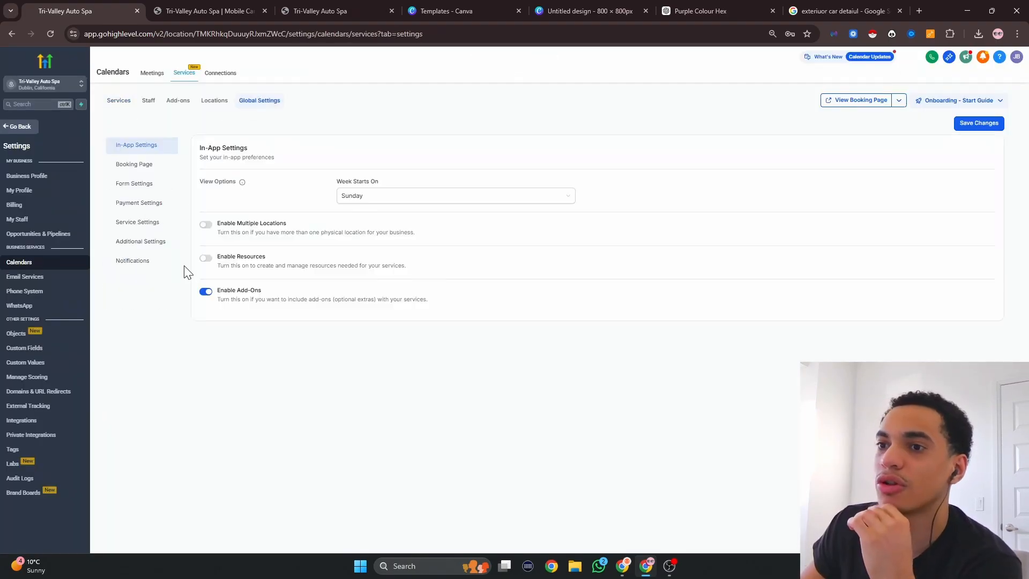
pyautogui.click(145, 184)
pyautogui.click(272, 215)
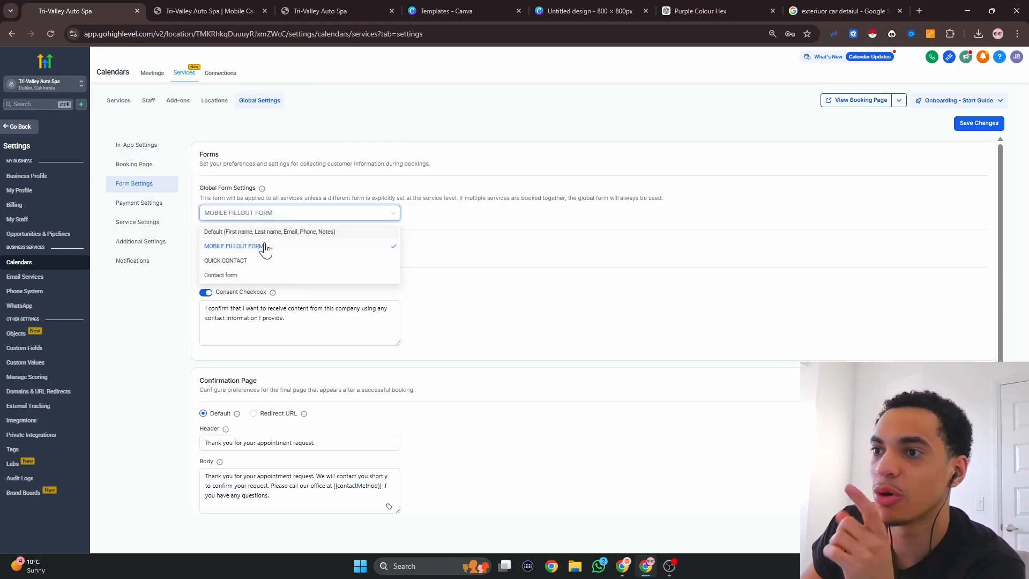
pyautogui.click(261, 246)
pyautogui.click(283, 216)
pyautogui.click(437, 229)
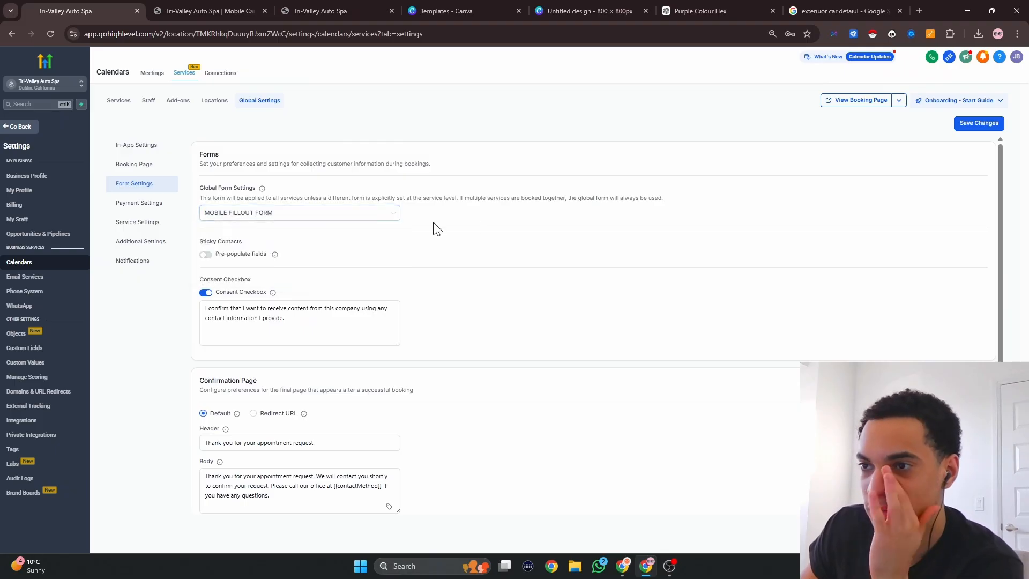
# Enable pre-populated fields for sticky contacts, disable the consent checkbox, and save the form settings.
pyautogui.click(207, 256)
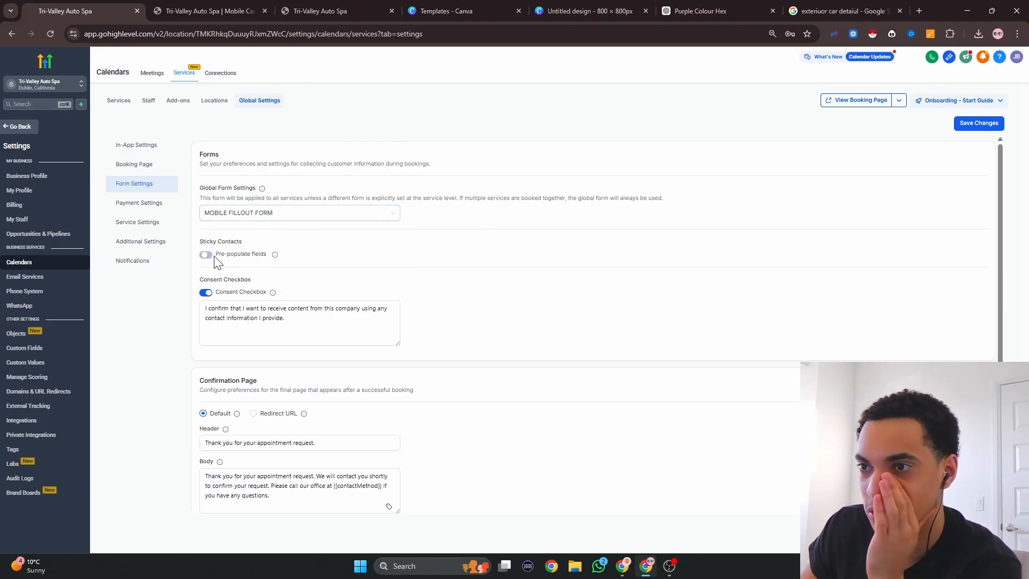
pyautogui.click(974, 123)
pyautogui.scroll(-1, 432, 312)
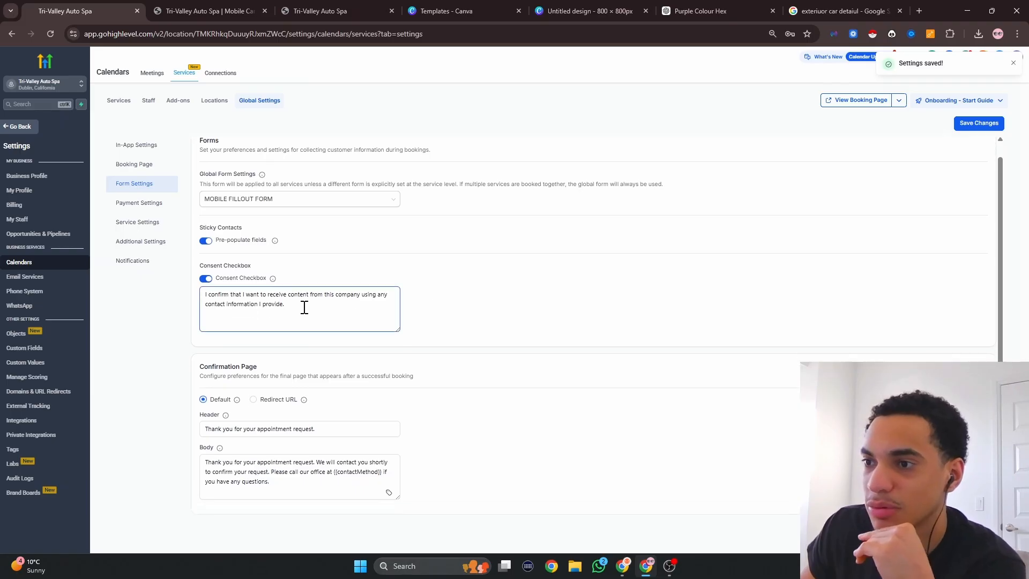
pyautogui.click(205, 278)
pyautogui.click(971, 127)
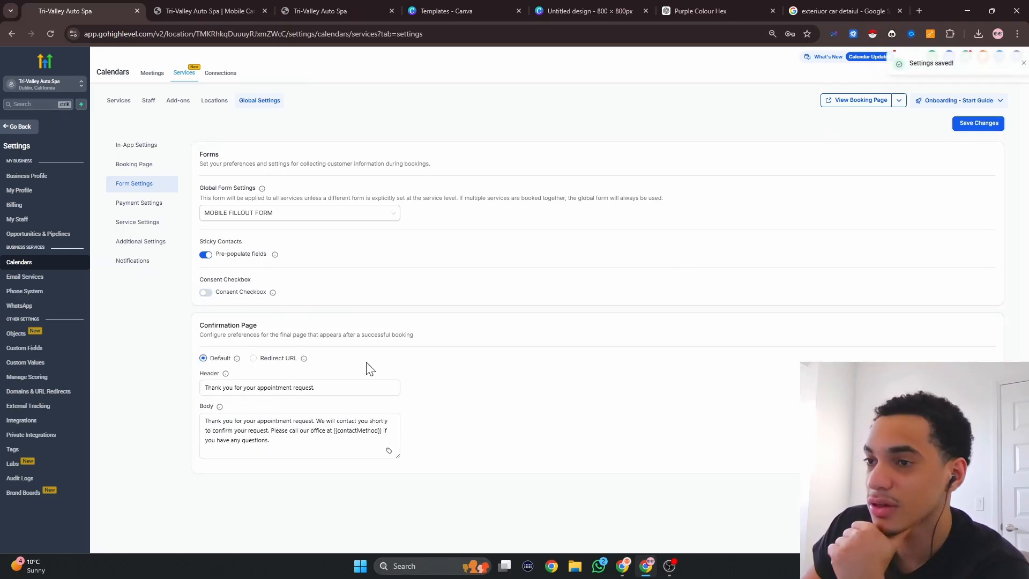
pyautogui.click(253, 358)
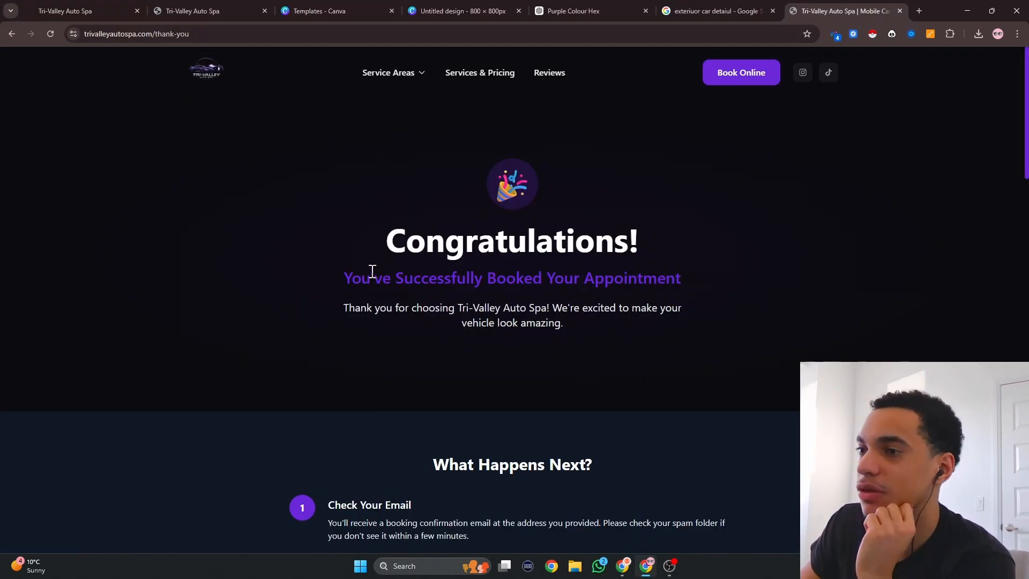
pyautogui.moveTo(377, 247); pyautogui.dragTo(753, 314)
pyautogui.click(783, 338)
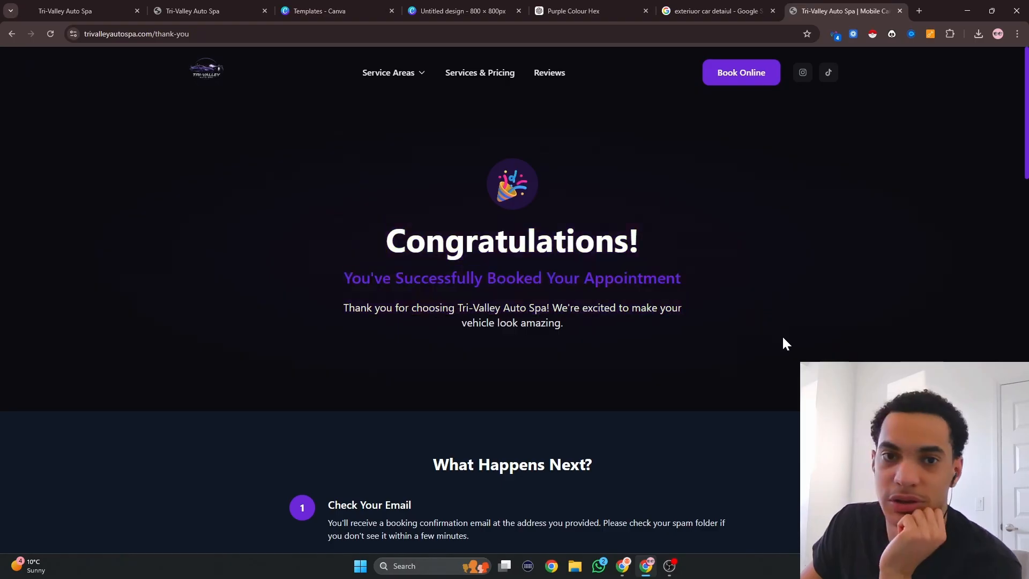
pyautogui.click(721, 11)
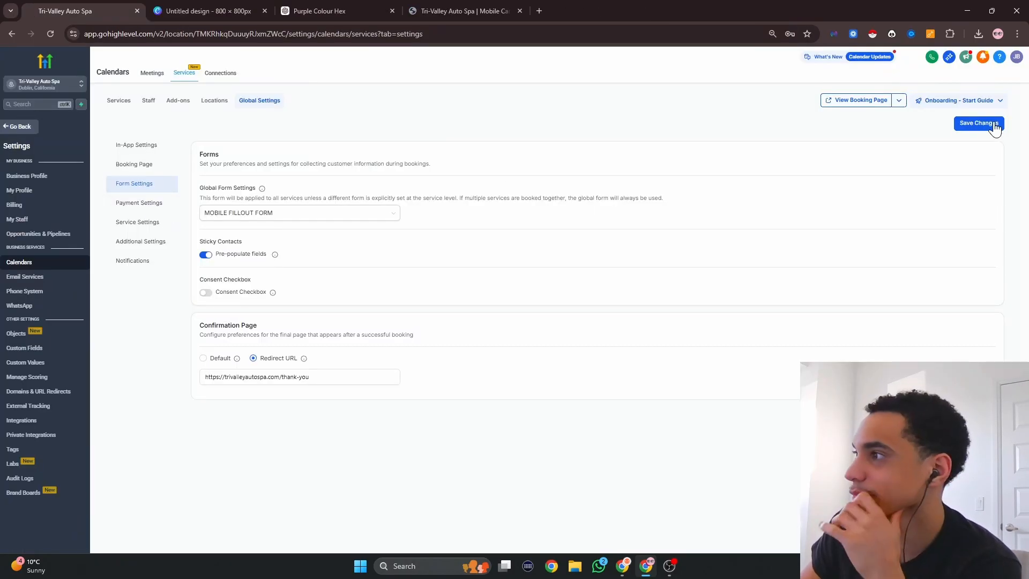
pyautogui.click(995, 124)
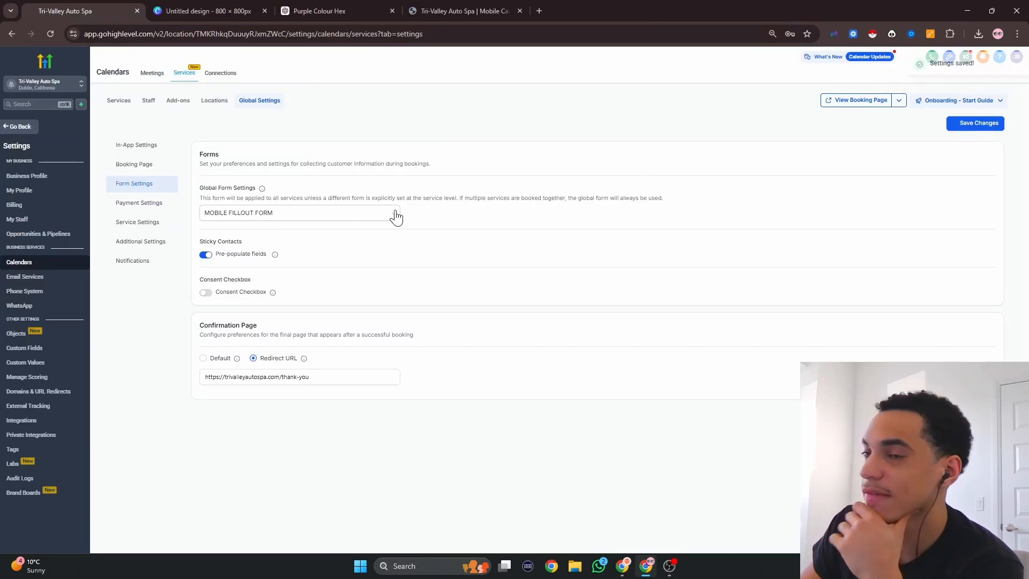
# Switch the payment mode to Live, keep US Dollar and Online Payment selected, and save the payment settings.
pyautogui.click(144, 203)
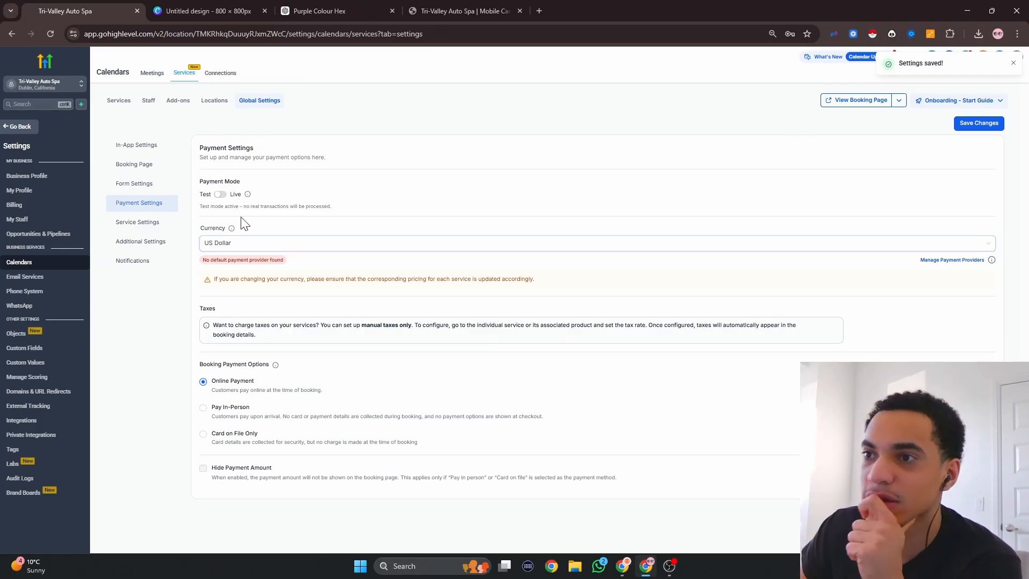
pyautogui.click(220, 194)
pyautogui.click(290, 236)
pyautogui.click(240, 252)
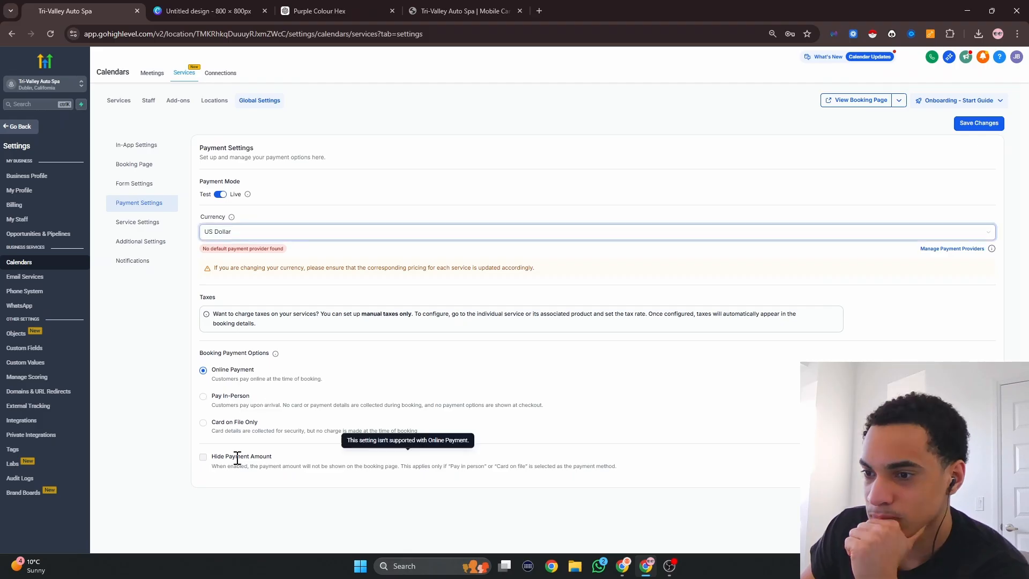
pyautogui.click(203, 398)
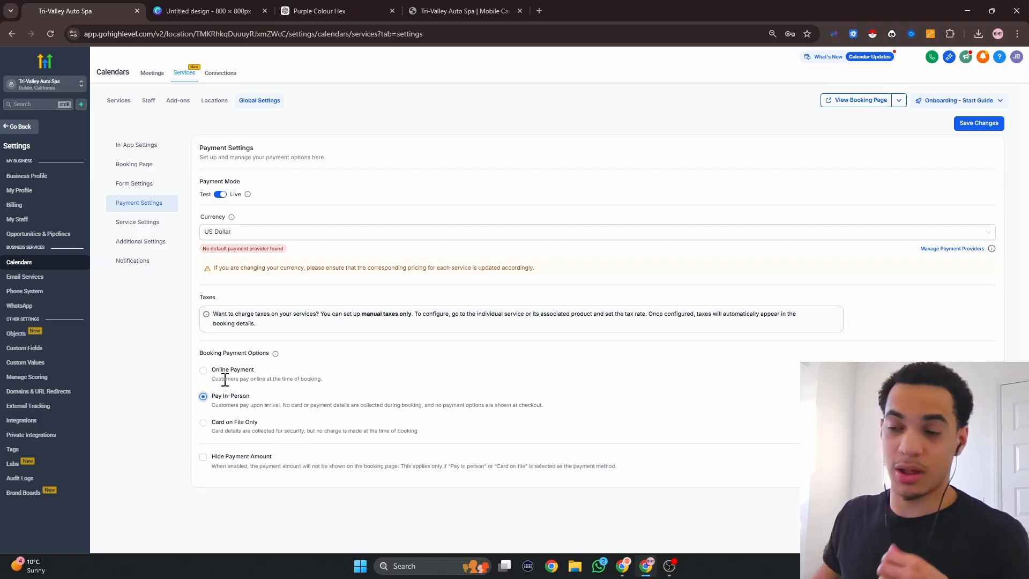
pyautogui.click(204, 371)
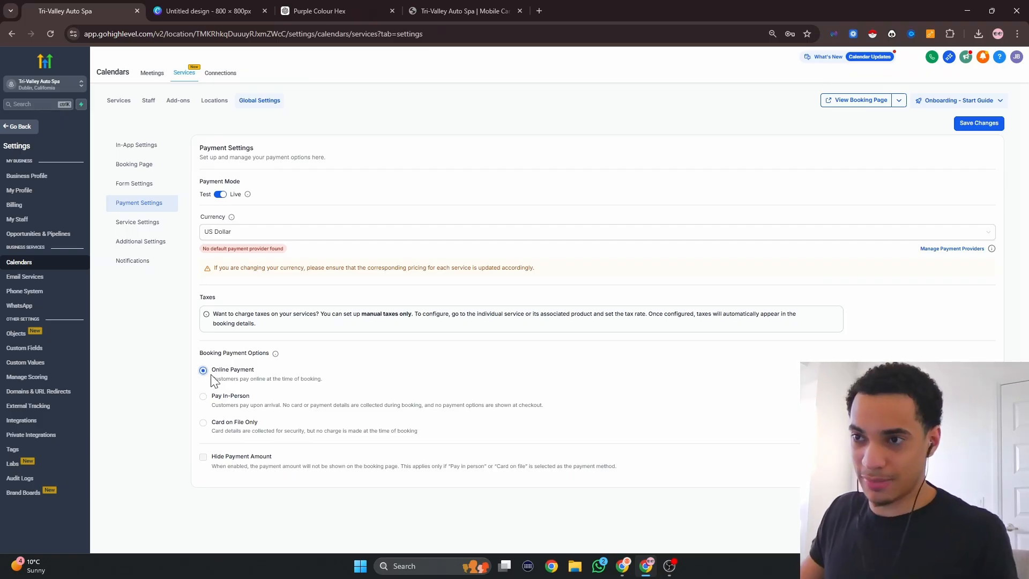
pyautogui.click(975, 125)
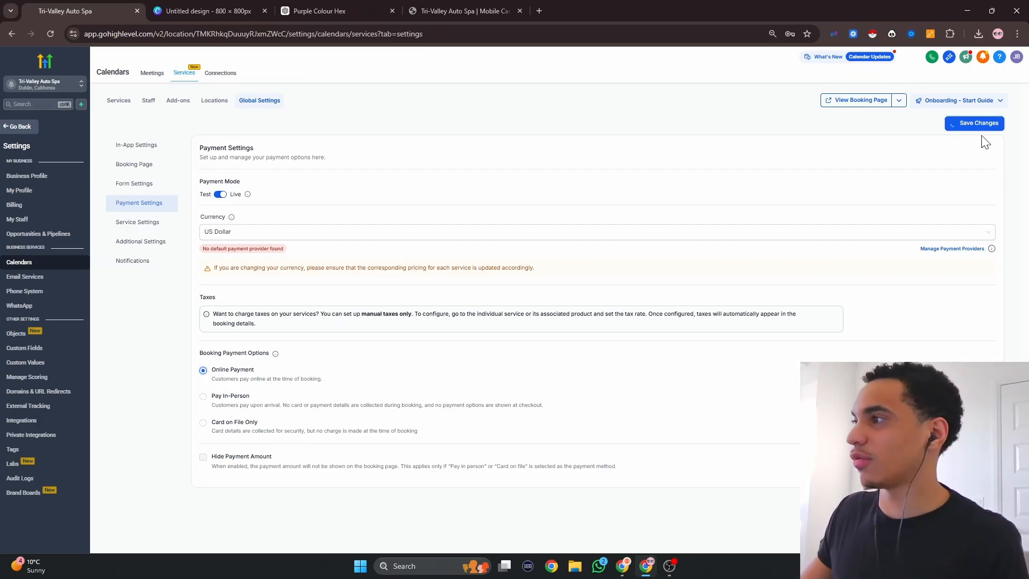
# In the global service settings, set the minimum scheduling notice to 1 day and the date range to 1 month.
pyautogui.click(149, 222)
pyautogui.click(249, 195)
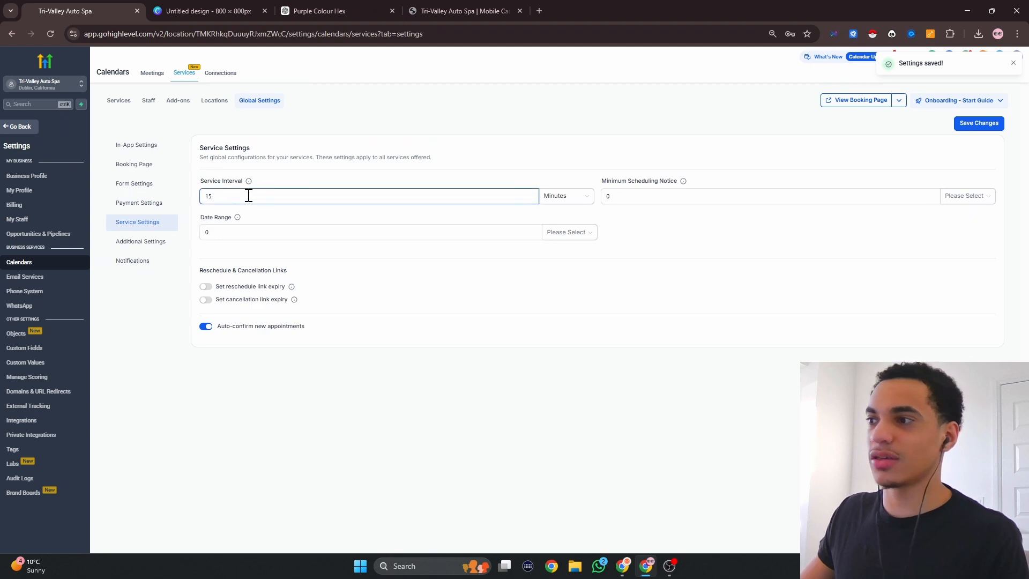
pyautogui.click(671, 197)
pyautogui.write('1')
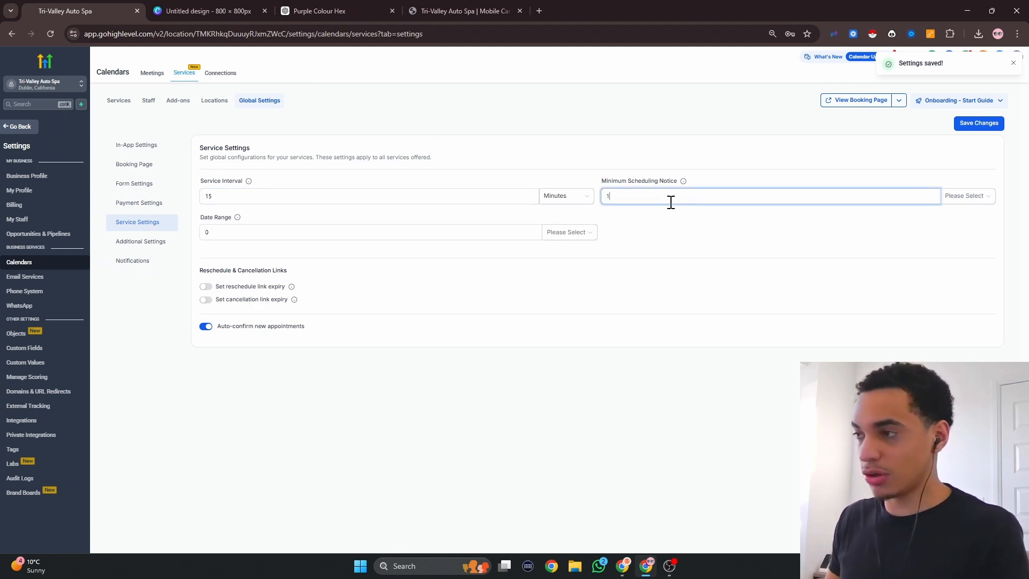
pyautogui.click(982, 200)
pyautogui.click(953, 230)
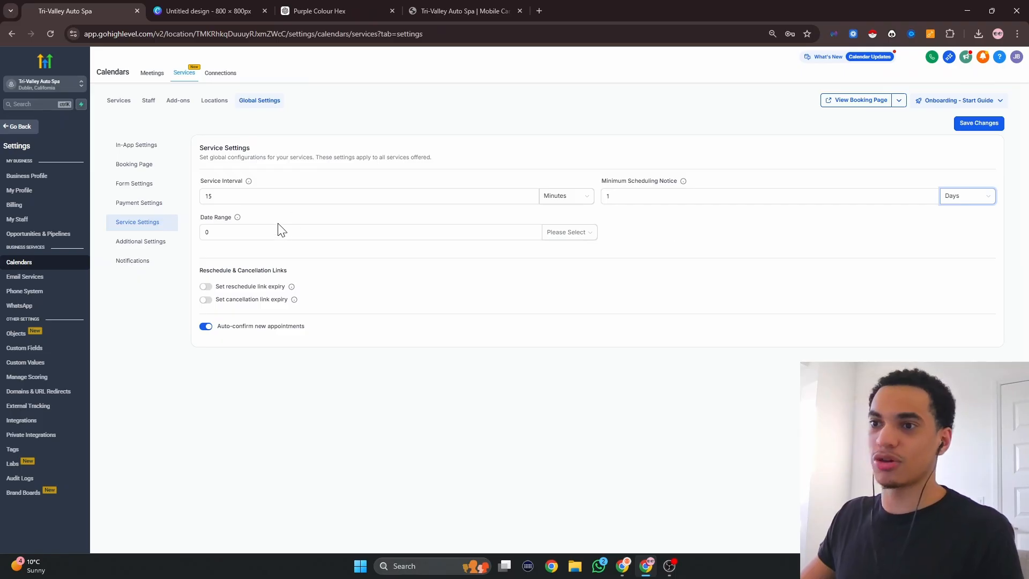
pyautogui.click(263, 234)
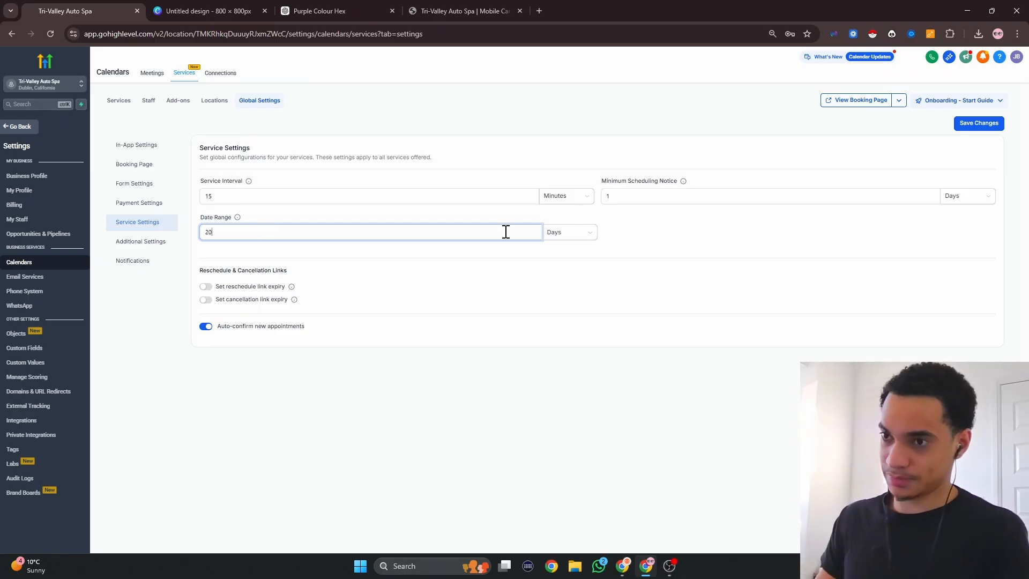
# Enable reschedule and cancellation link expiry, set both to 4 hours before the appointment, and save the service settings.
pyautogui.click(206, 286)
pyautogui.click(328, 309)
pyautogui.click(292, 311)
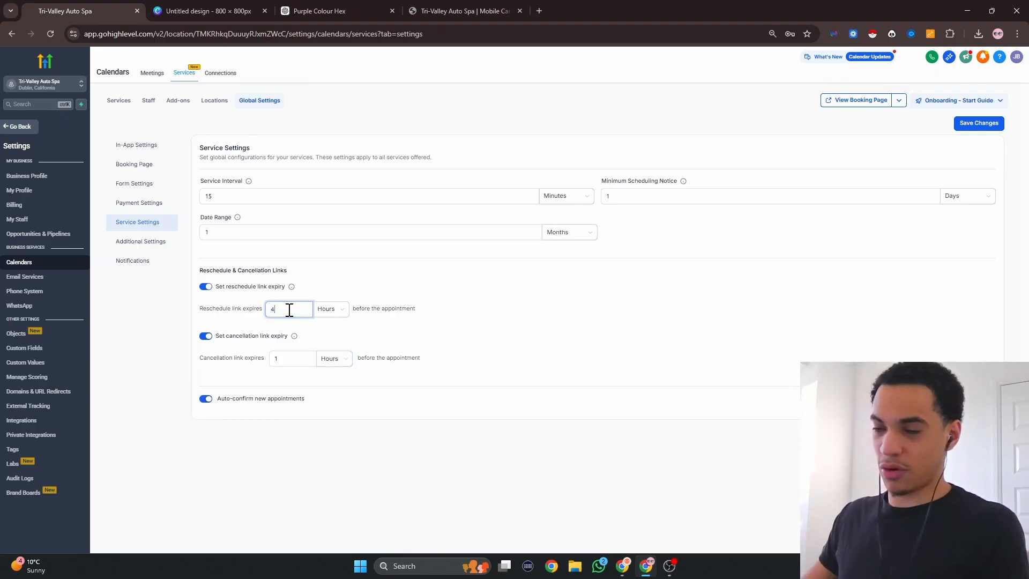
pyautogui.click(287, 359)
pyautogui.press('BackSpace')
pyautogui.write('4')
pyautogui.click(305, 425)
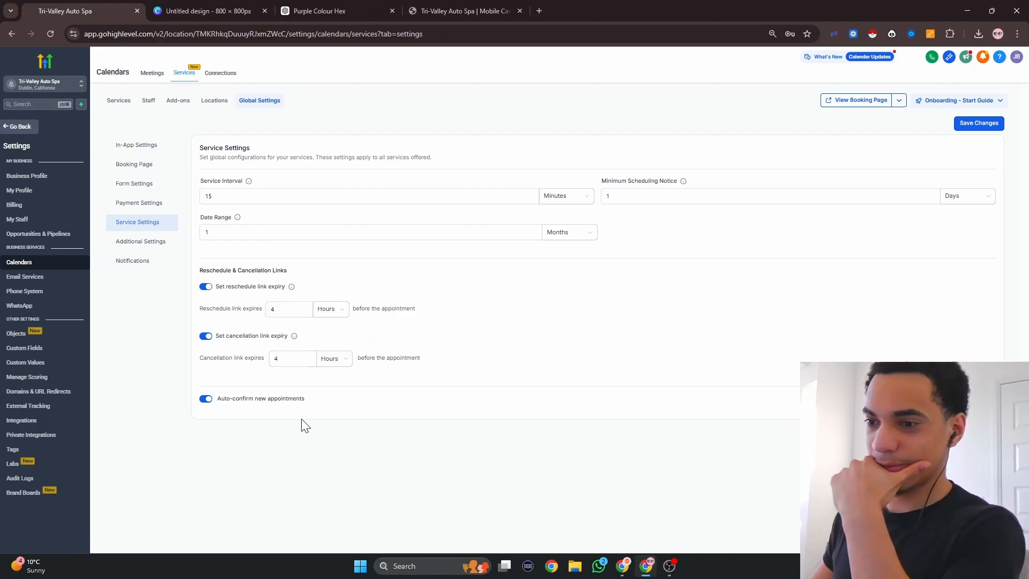
pyautogui.click(979, 126)
# In the additional settings, assign contacts to their team members on booking, skipping contacts already assigned, and save.
pyautogui.click(155, 243)
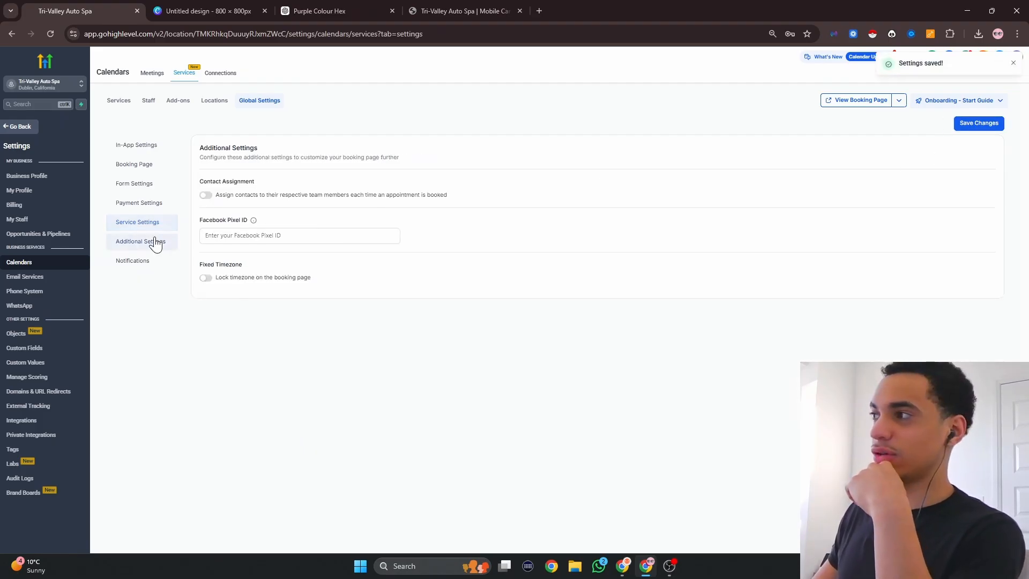
pyautogui.click(213, 196)
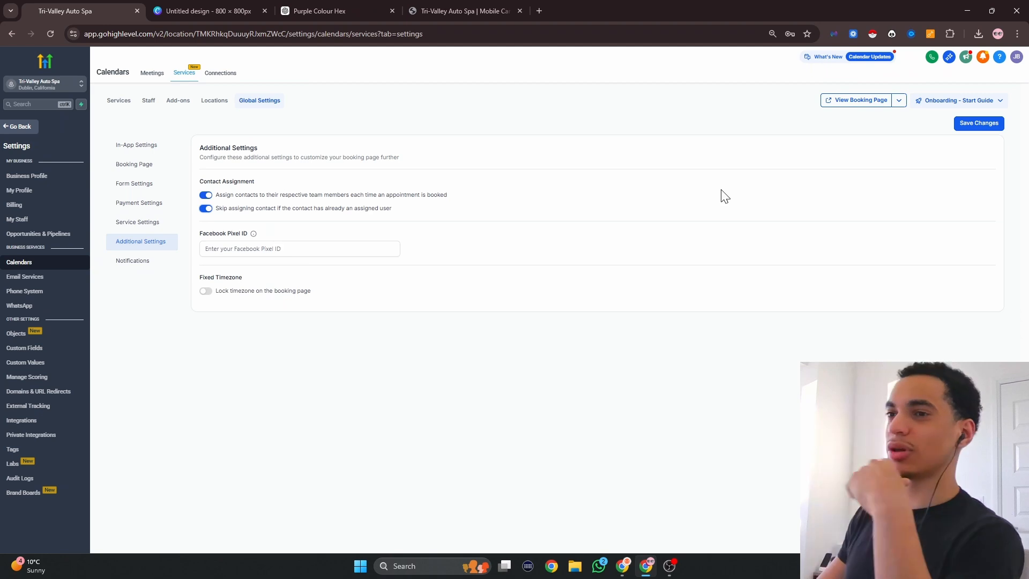
pyautogui.click(980, 124)
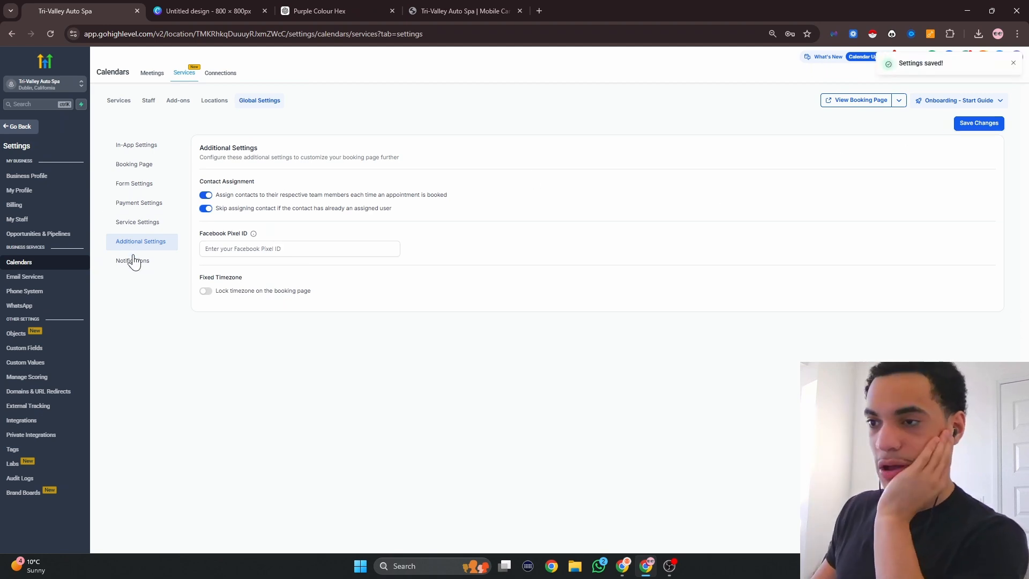
# Lock the booking page's timezone to GMT-07:00 America/Los_Angeles (PDT).
pyautogui.click(206, 290)
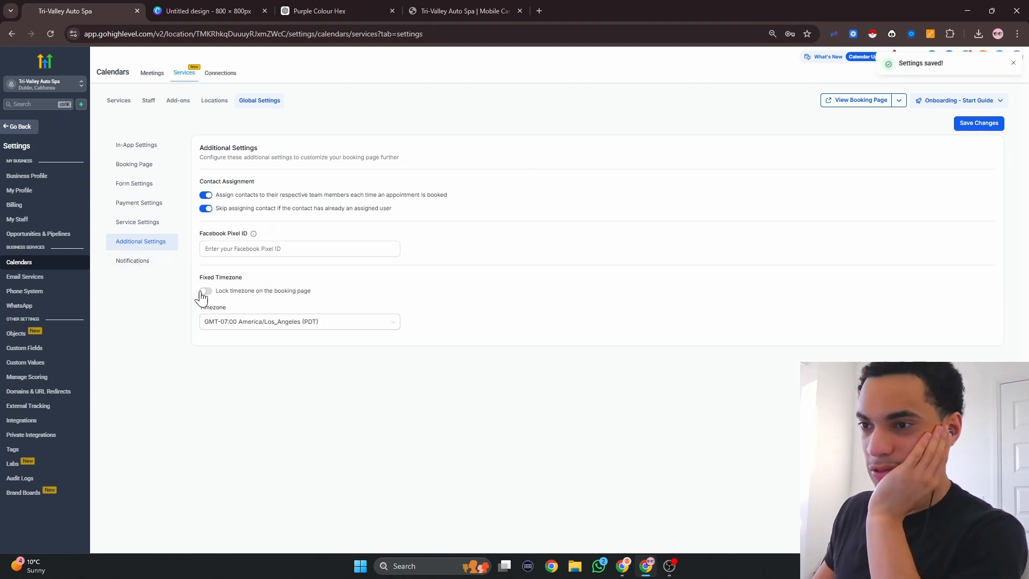
pyautogui.click(250, 322)
pyautogui.click(278, 420)
pyautogui.click(287, 324)
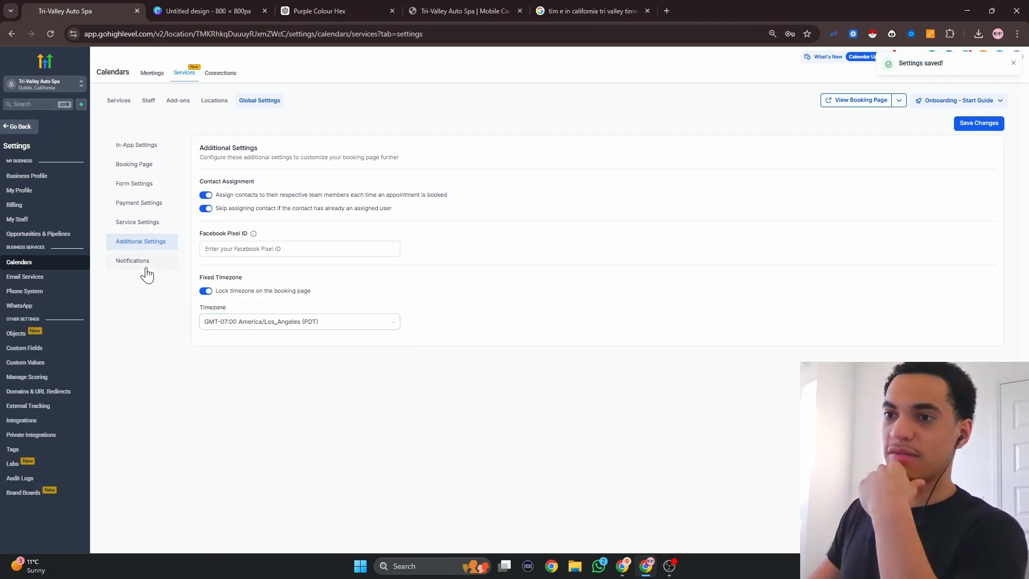
# In the notification settings, enable email and SMS notifications for Appointment Booked (Status: Confirmed) and save them.
pyautogui.click(141, 266)
pyautogui.scroll(-2, 271, 268)
pyautogui.scroll(1, 268, 265)
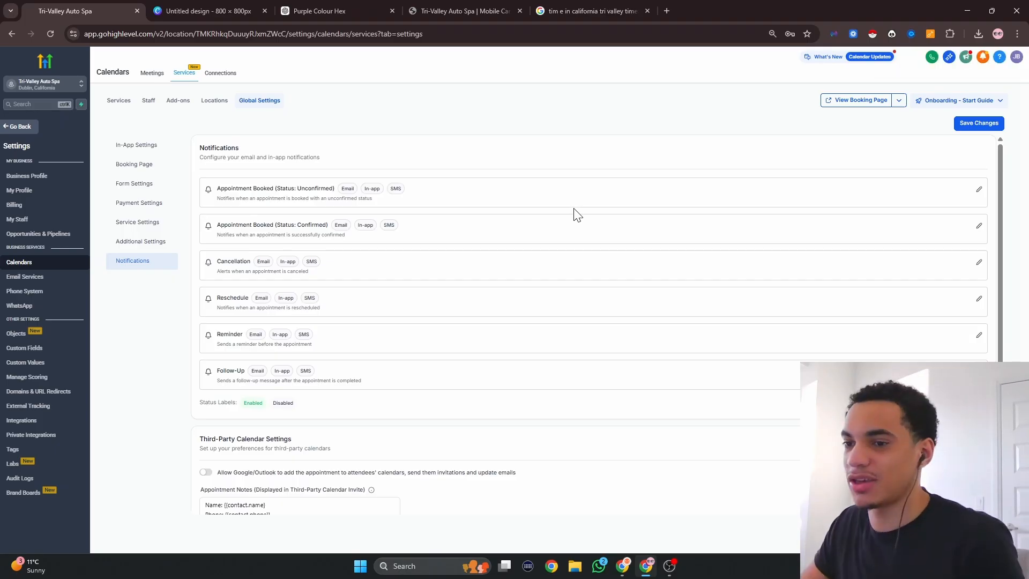
pyautogui.scroll(-1, 563, 303)
pyautogui.scroll(1, 533, 284)
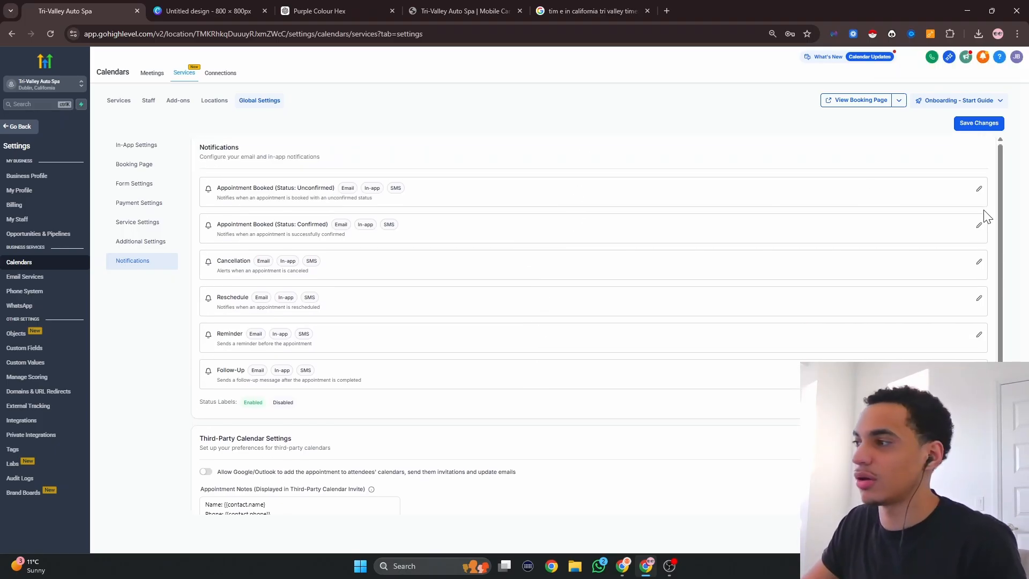
pyautogui.click(979, 226)
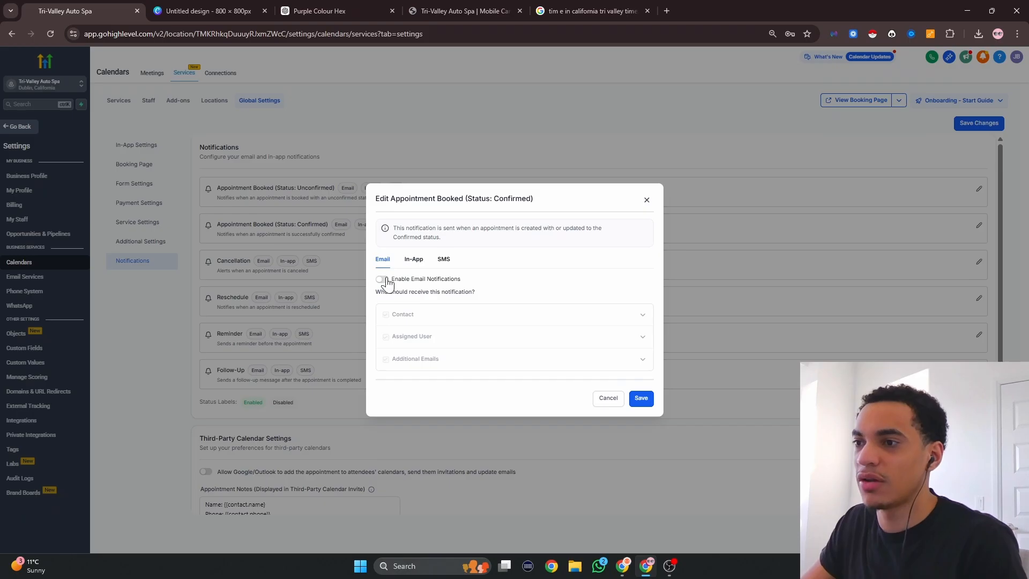
pyautogui.click(382, 279)
pyautogui.click(444, 259)
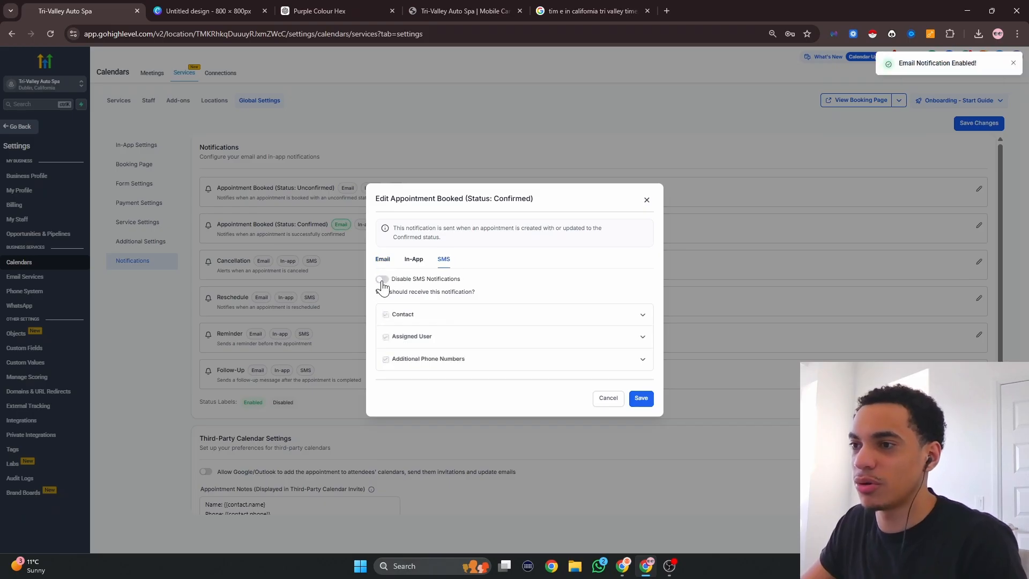
pyautogui.click(382, 280)
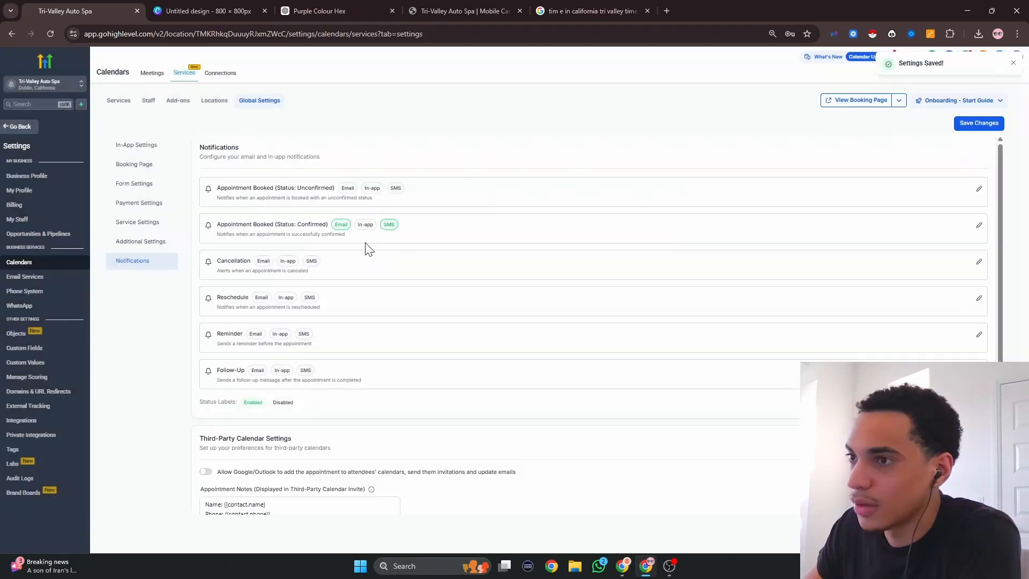
# Enable SMS and email notifications for appointment cancellations and save them.
pyautogui.click(980, 264)
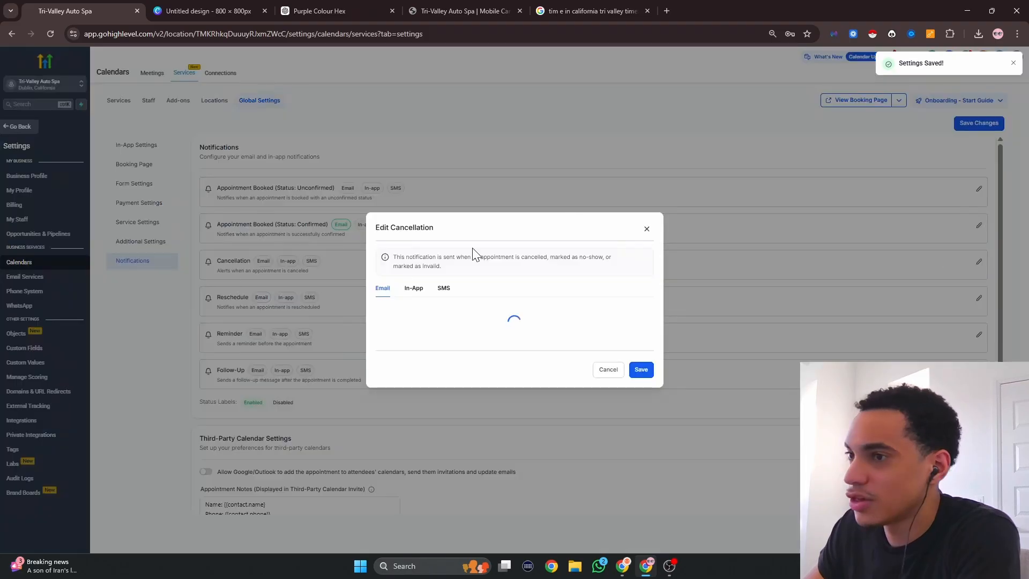
pyautogui.click(444, 260)
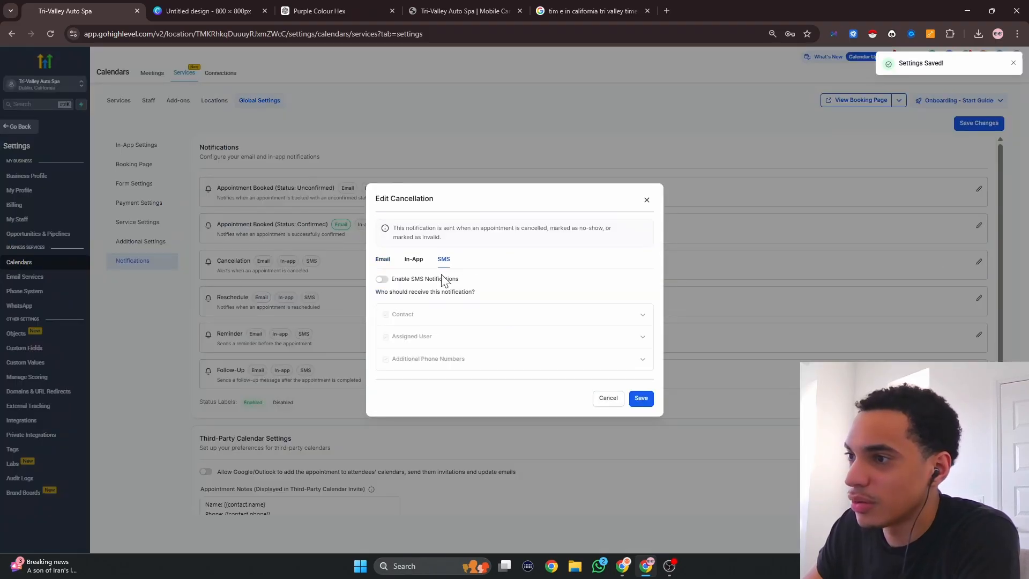
pyautogui.click(382, 279)
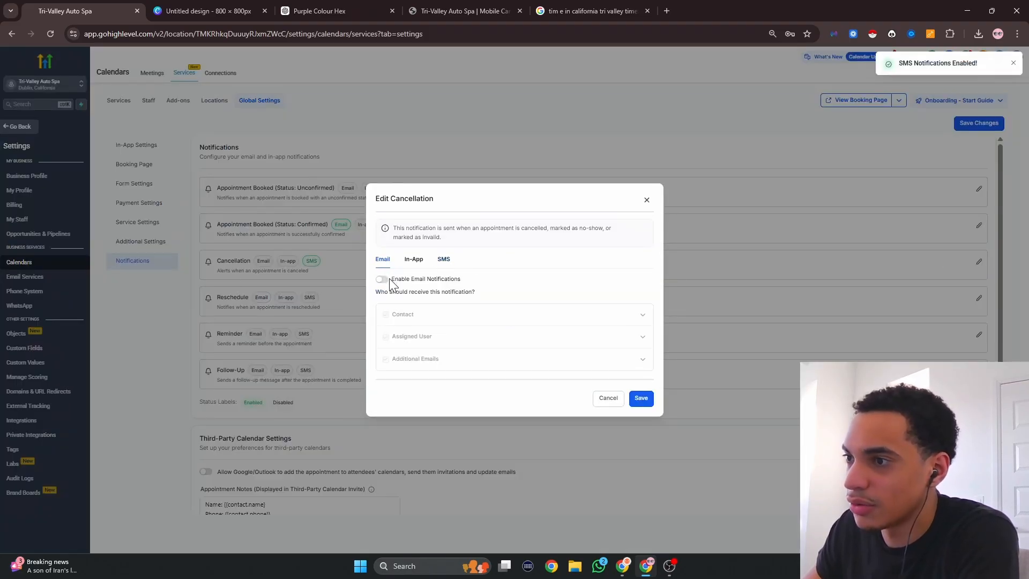
pyautogui.click(389, 278)
pyautogui.click(641, 398)
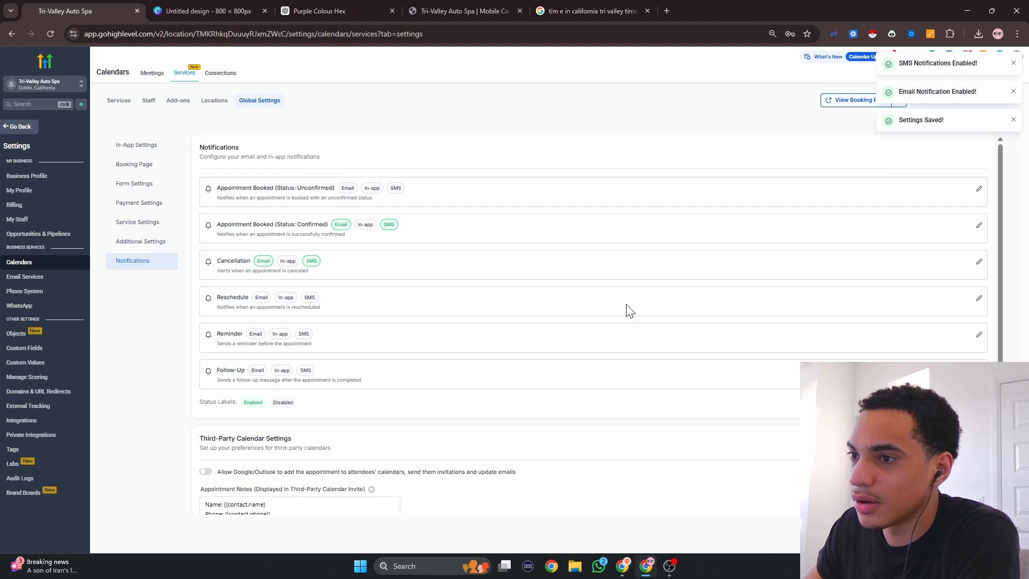
# Enable email and SMS notifications for rescheduled appointments and save them.
pyautogui.click(979, 298)
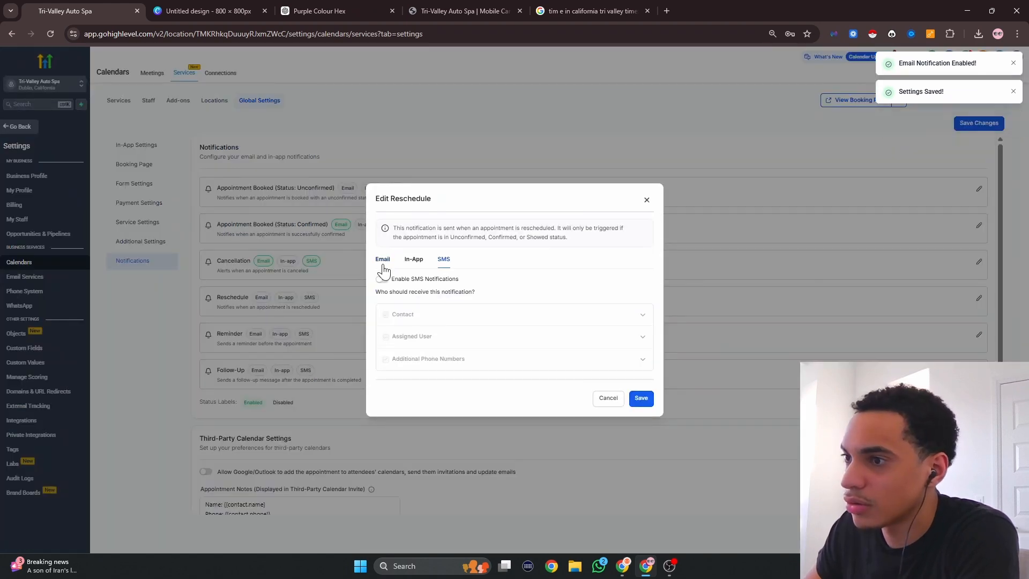
pyautogui.click(383, 279)
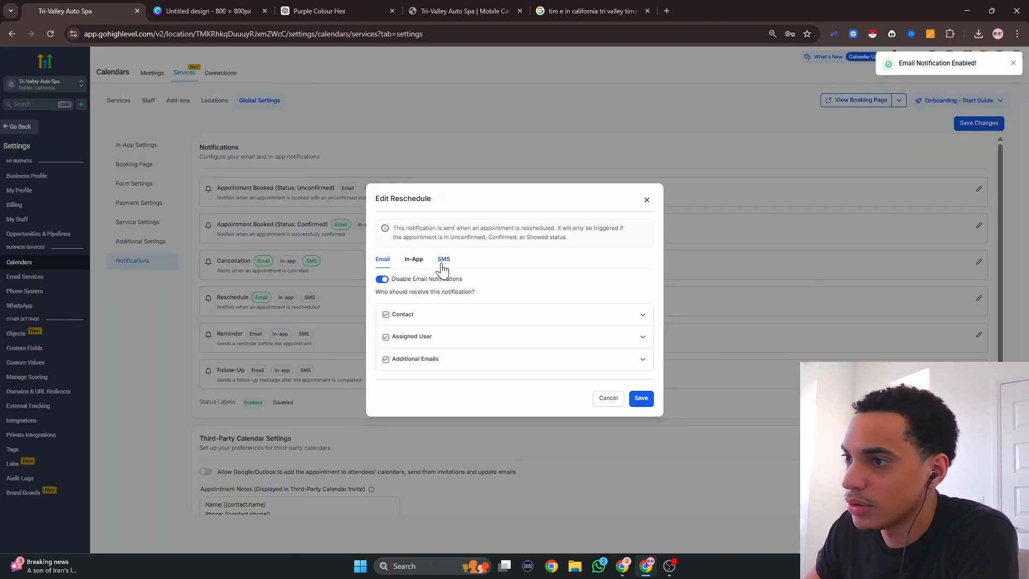
pyautogui.click(443, 260)
pyautogui.click(382, 279)
pyautogui.click(641, 398)
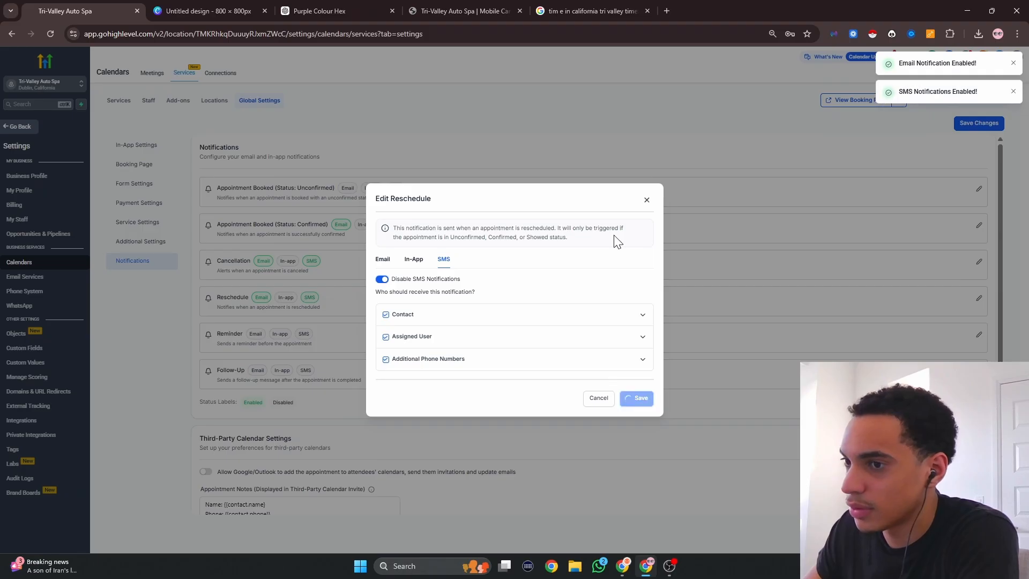
# Enable SMS notifications for the appointment reminder and add two more trigger times for the contact.
pyautogui.click(978, 335)
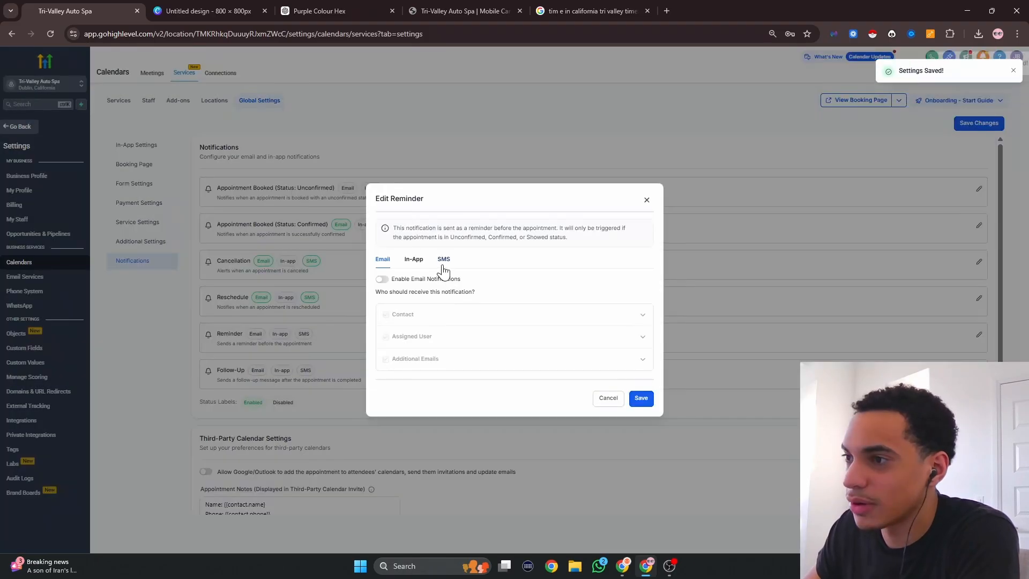
pyautogui.click(444, 259)
pyautogui.click(382, 279)
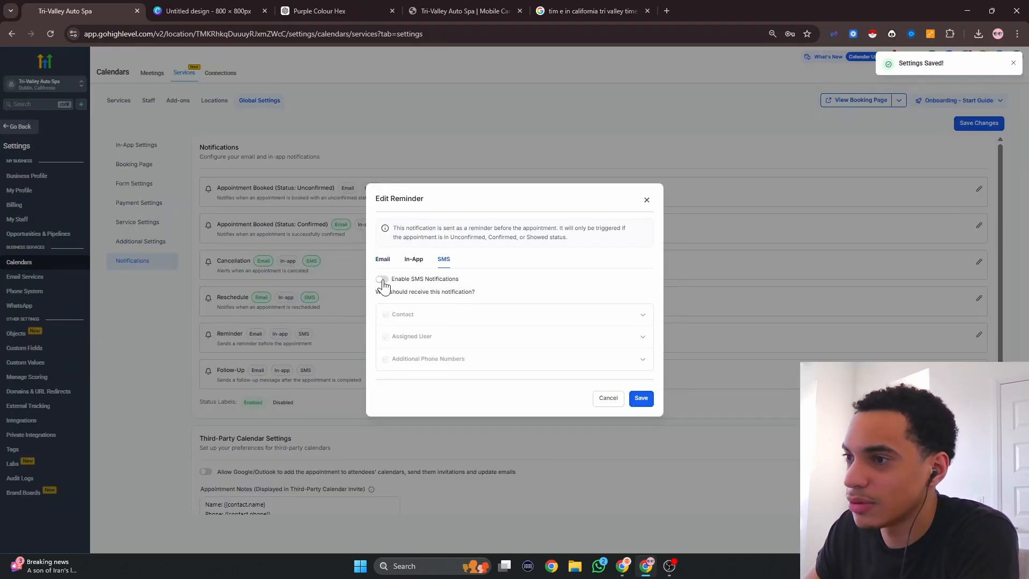
pyautogui.click(643, 316)
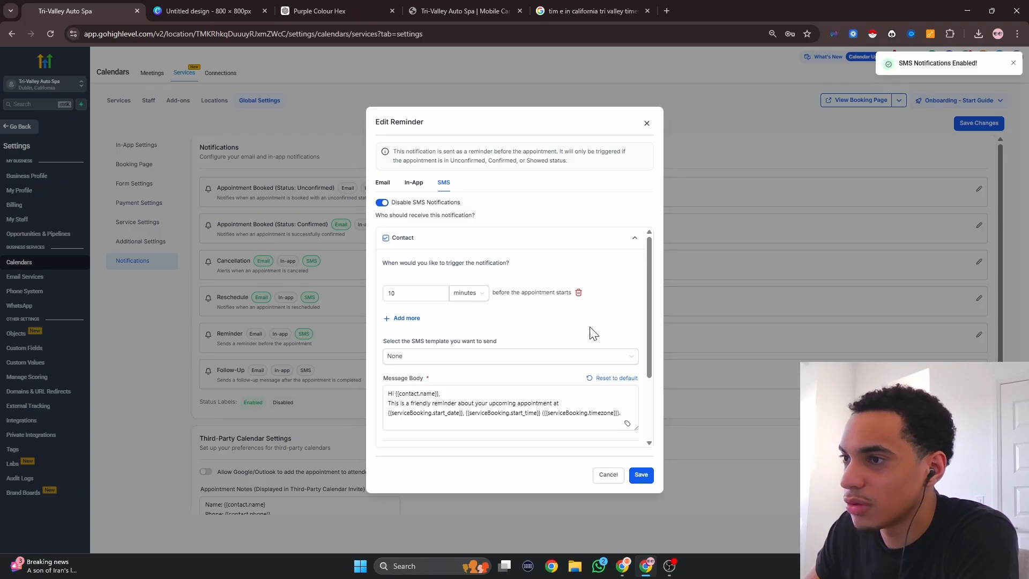
pyautogui.click(403, 320)
pyautogui.click(403, 357)
pyautogui.click(441, 297)
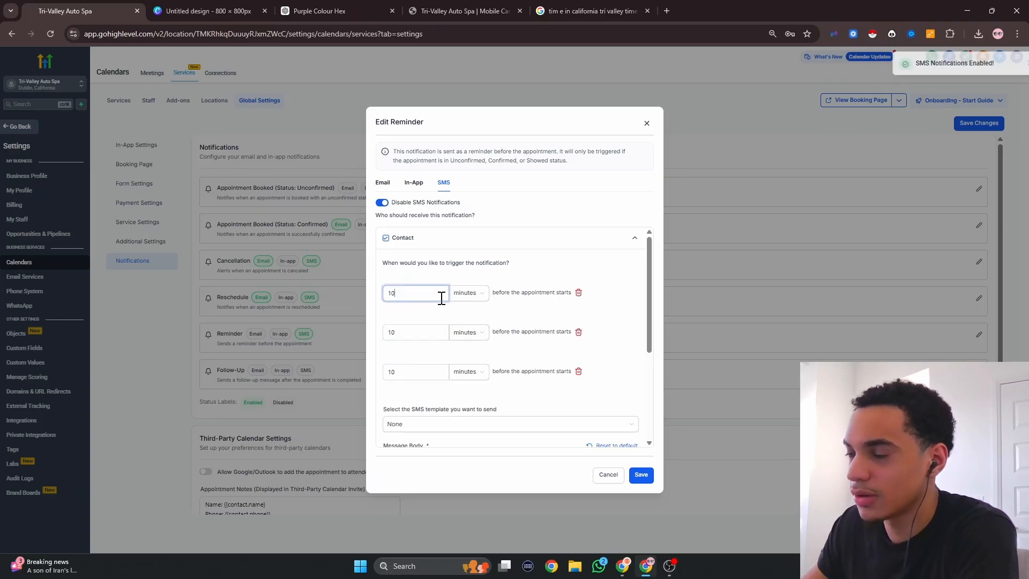
# Set the contact's three SMS reminder triggers to 24 hours, 2 hours and 20 minutes before the appointment starts.
pyautogui.press('BackSpace')
pyautogui.press('BackSpace')
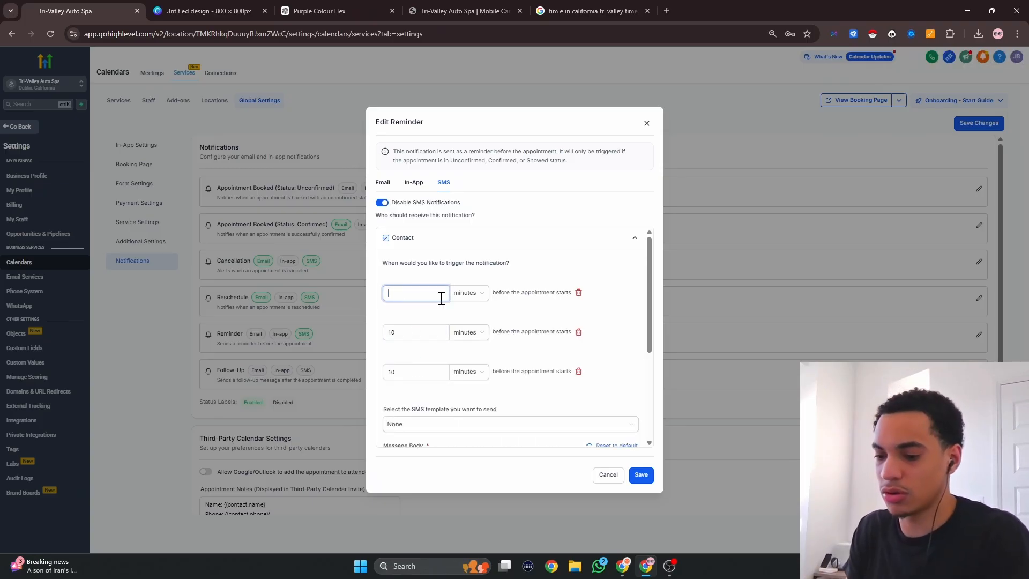
pyautogui.click(467, 292)
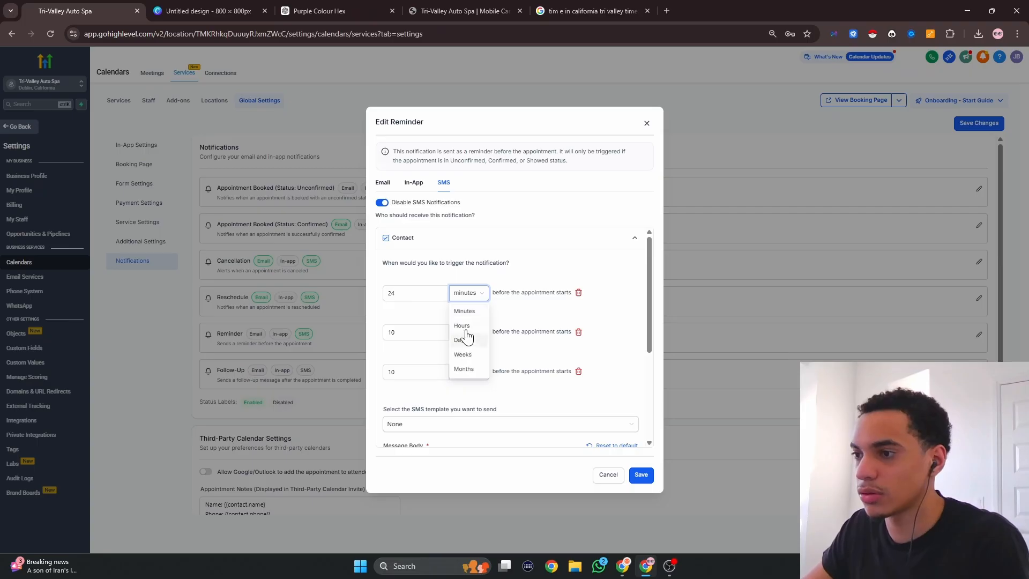
pyautogui.click(462, 325)
pyautogui.click(420, 332)
pyautogui.press('BackSpace')
pyautogui.press('BackSpace')
pyautogui.write('2')
pyautogui.click(468, 332)
pyautogui.click(462, 365)
pyautogui.click(416, 370)
pyautogui.press('BackSpace')
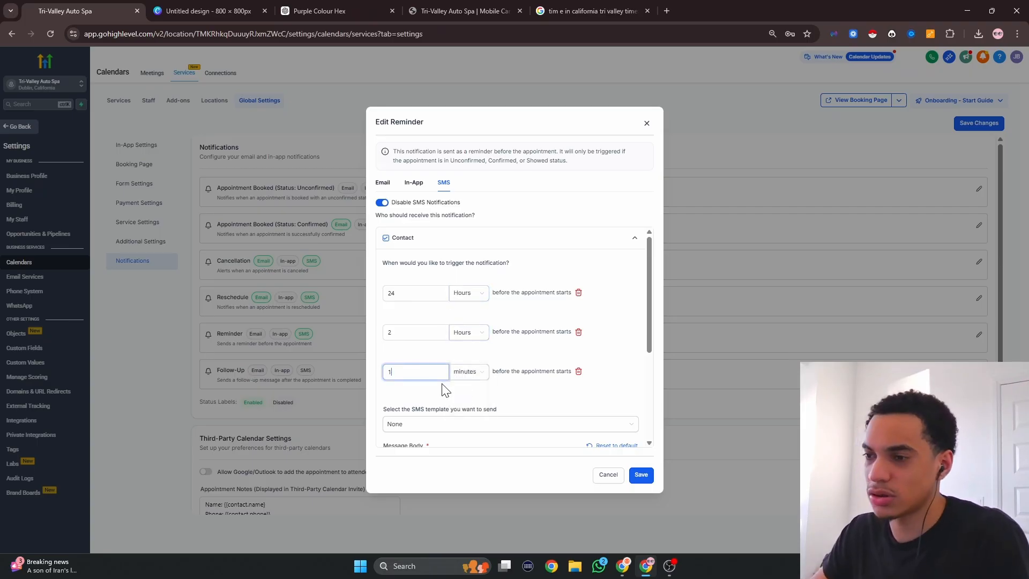
pyautogui.scroll(-1, 411, 315)
pyautogui.click(460, 354)
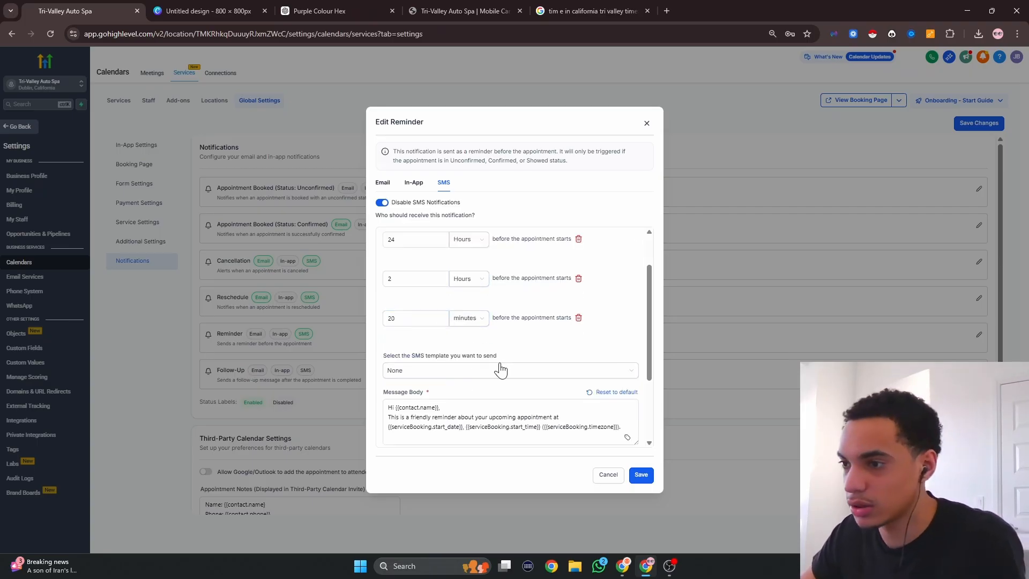
# Review the SMS reminder's template and message body, keep the template at None, and save the reminder.
pyautogui.scroll(-1, 500, 368)
pyautogui.click(454, 323)
pyautogui.click(481, 305)
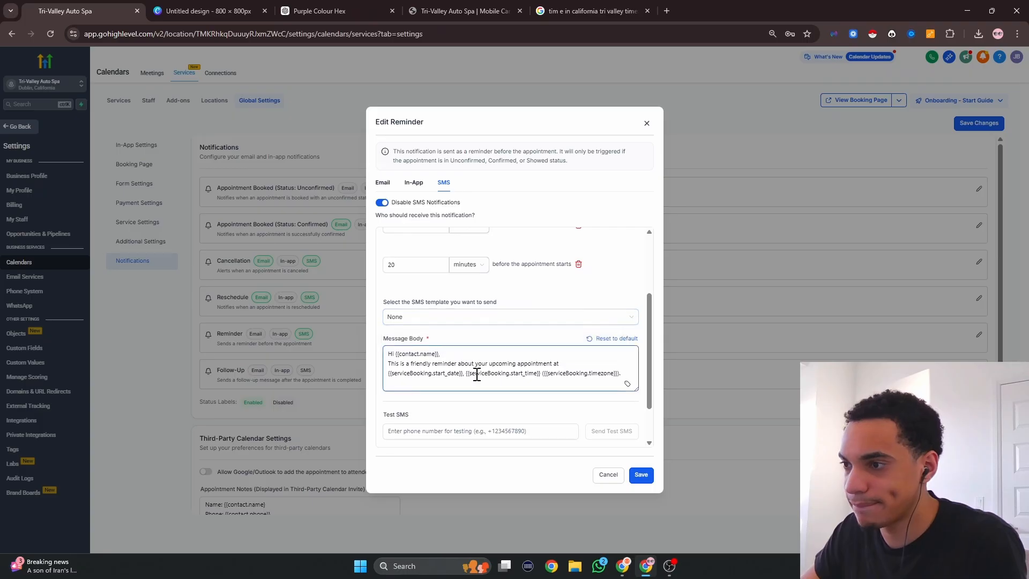
pyautogui.scroll(-1, 482, 383)
pyautogui.scroll(2, 489, 391)
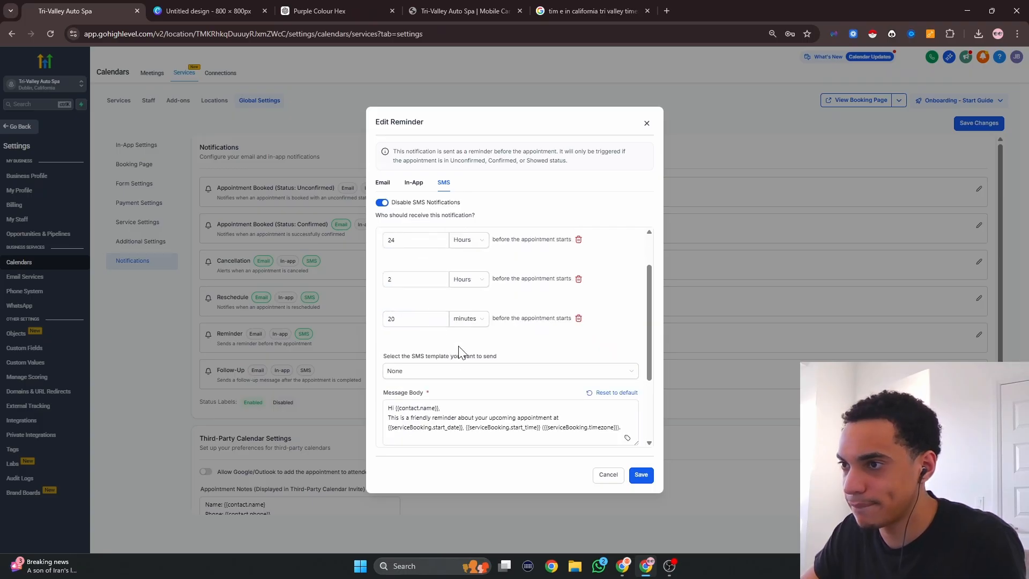
pyautogui.scroll(-2, 461, 351)
pyautogui.click(642, 474)
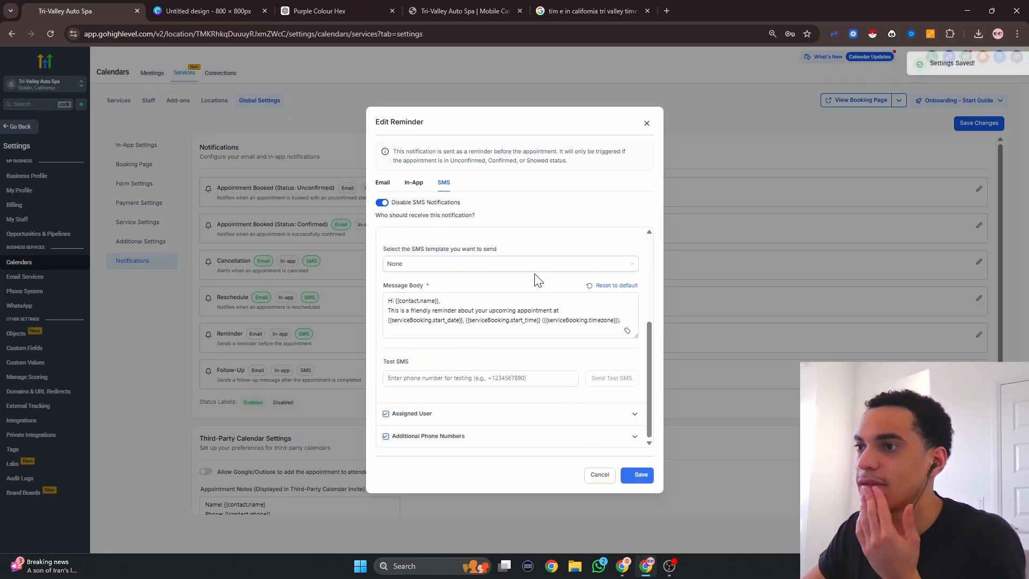
# Enable email notifications for the appointment reminder and open the contact's email trigger time for editing.
pyautogui.click(383, 183)
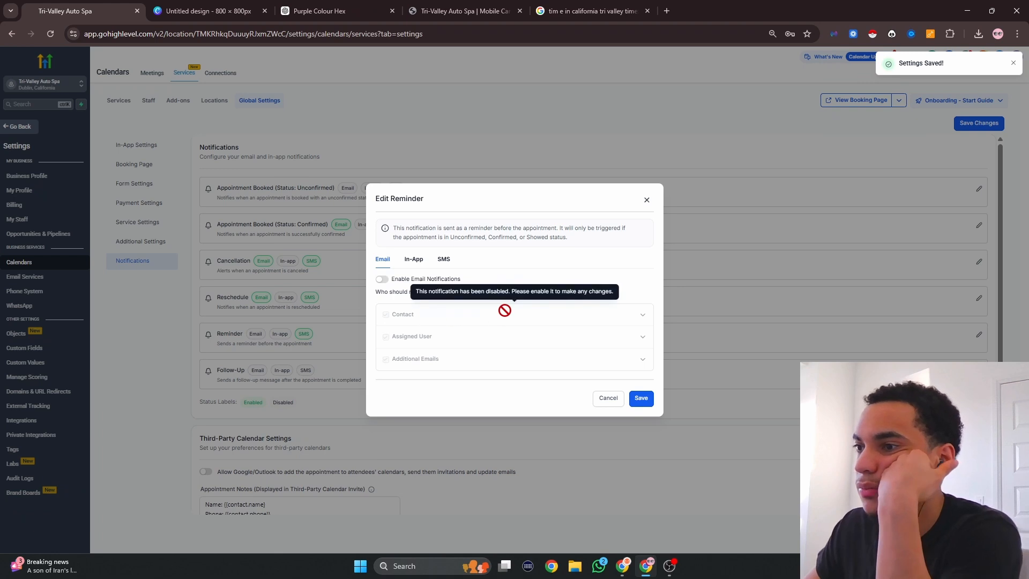
pyautogui.click(382, 278)
pyautogui.click(643, 317)
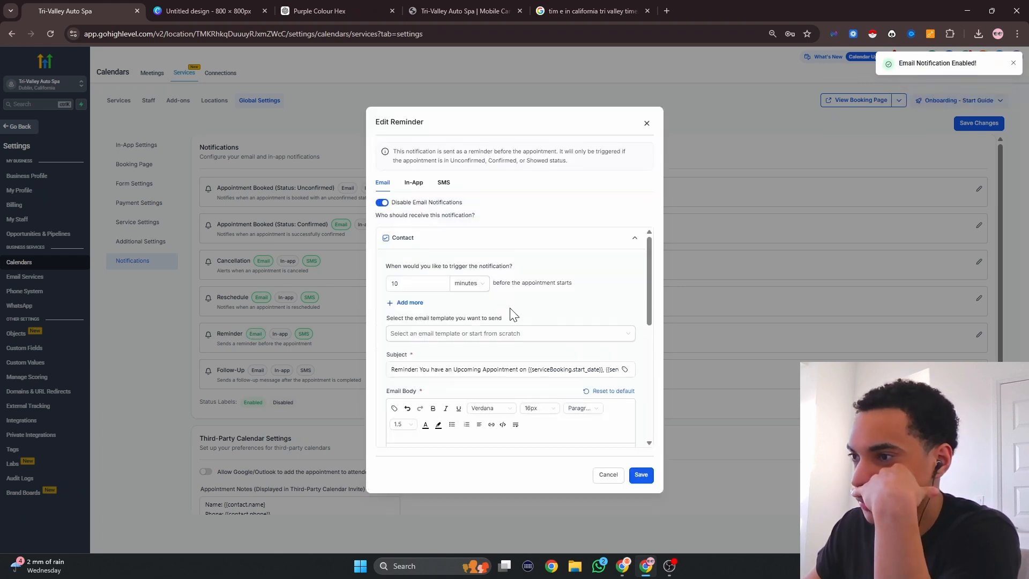
pyautogui.click(426, 282)
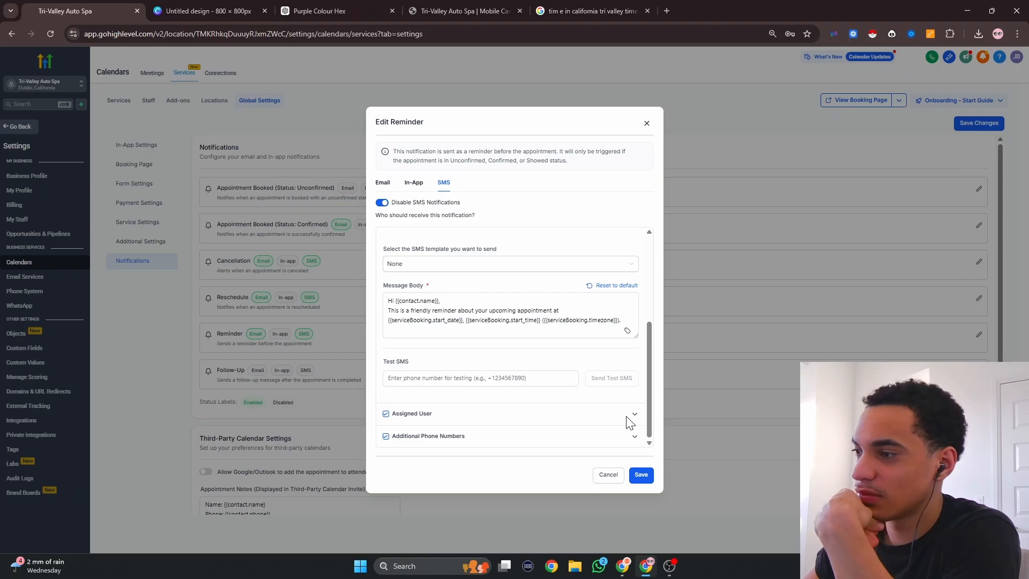
# Try 14 minutes as the assigned user's SMS reminder trigger time and clear the entry.
pyautogui.click(635, 415)
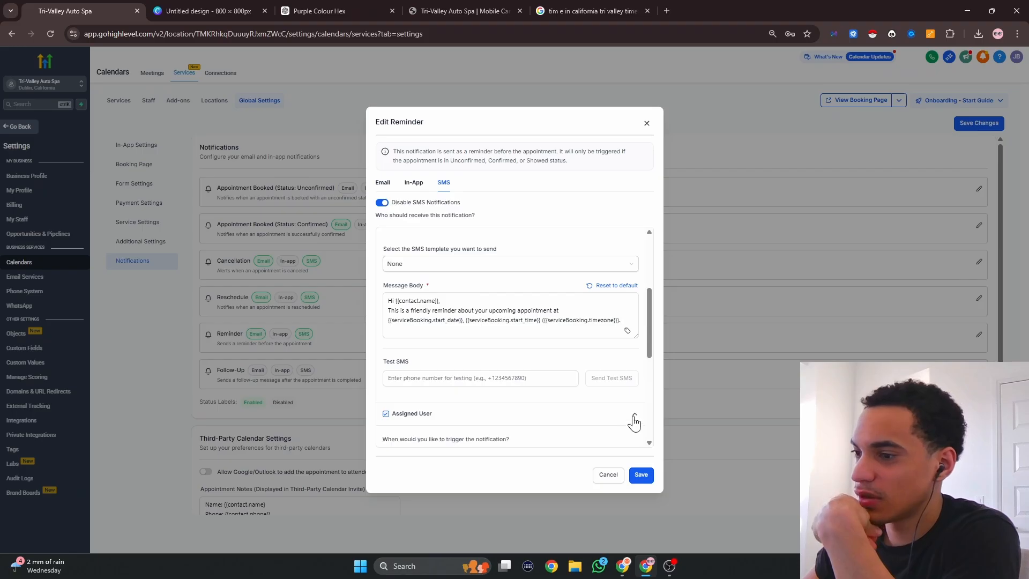
pyautogui.scroll(-2, 584, 401)
pyautogui.click(432, 361)
pyautogui.press('BackSpace')
pyautogui.press('BackSpace')
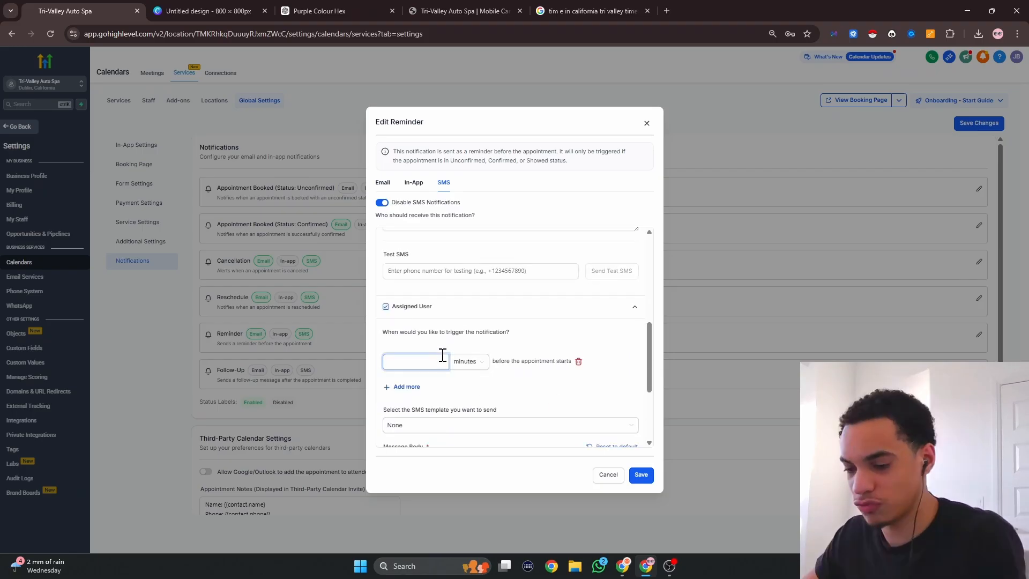
pyautogui.write('14')
pyautogui.press('BackSpace')
pyautogui.press('BackSpace')
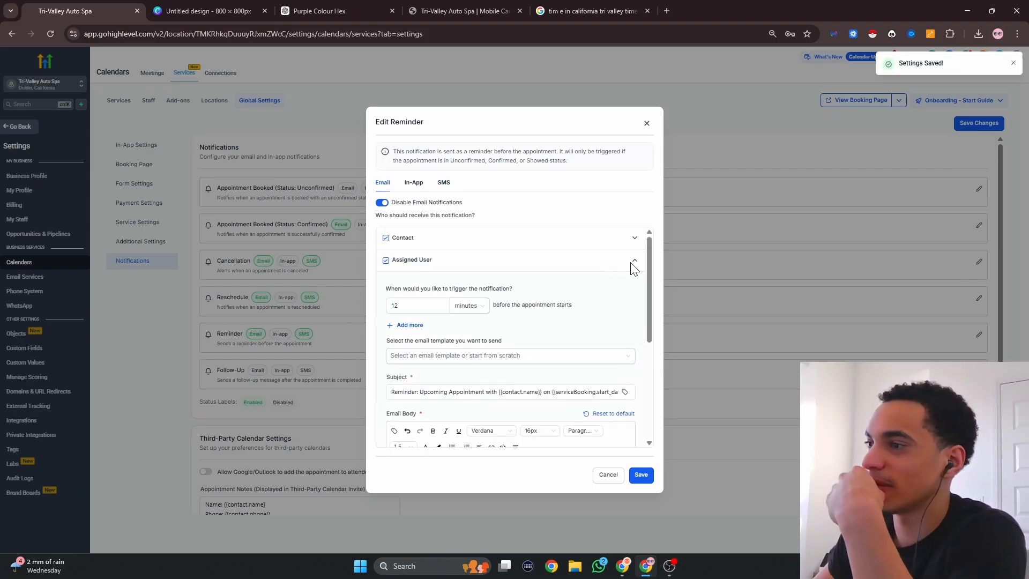
# Set the contact's email reminder trigger to 24 hours before the appointment starts.
pyautogui.click(635, 263)
pyautogui.click(430, 282)
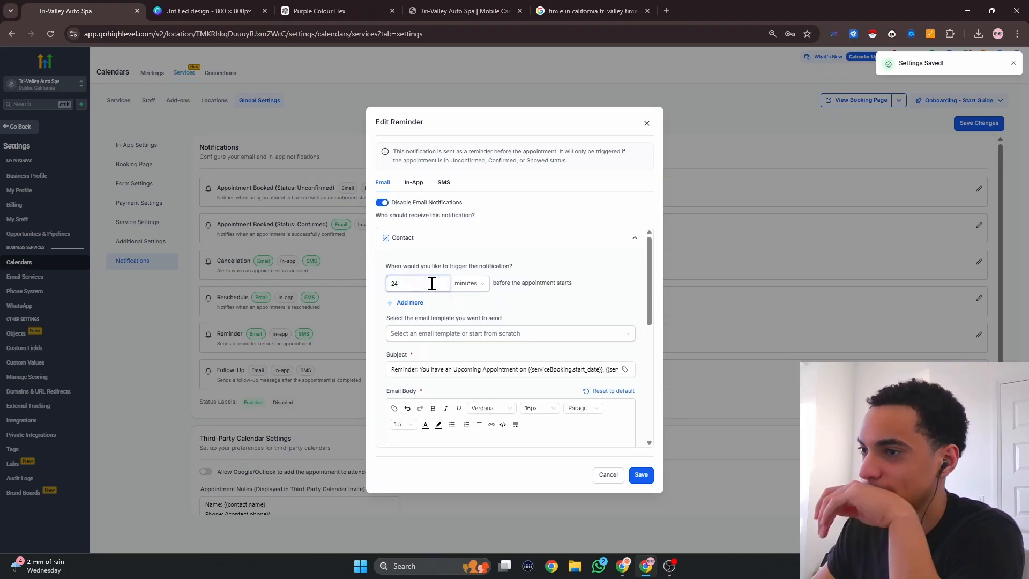
pyautogui.press('BackSpace')
pyautogui.press('BackSpace')
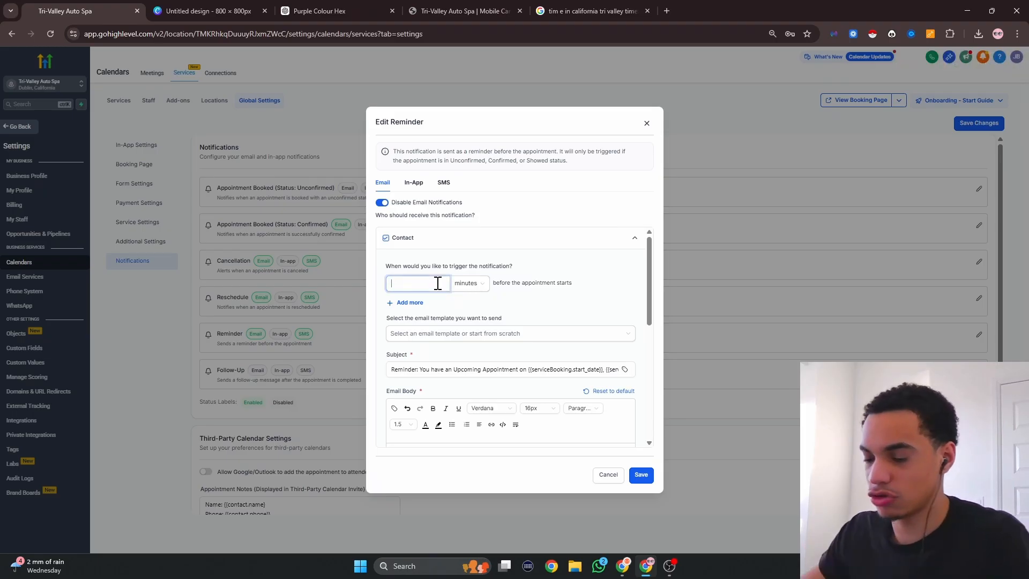
pyautogui.write('24')
pyautogui.click(469, 282)
pyautogui.click(467, 321)
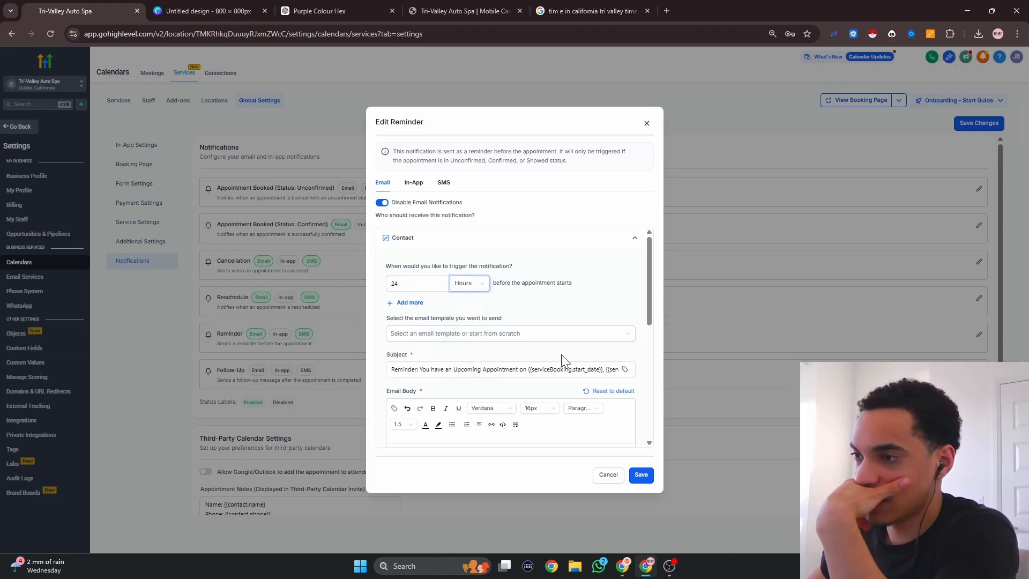
# Add a second email reminder trigger for the contact at 15 minutes before the appointment starts and save the reminder.
pyautogui.click(410, 303)
pyautogui.click(437, 315)
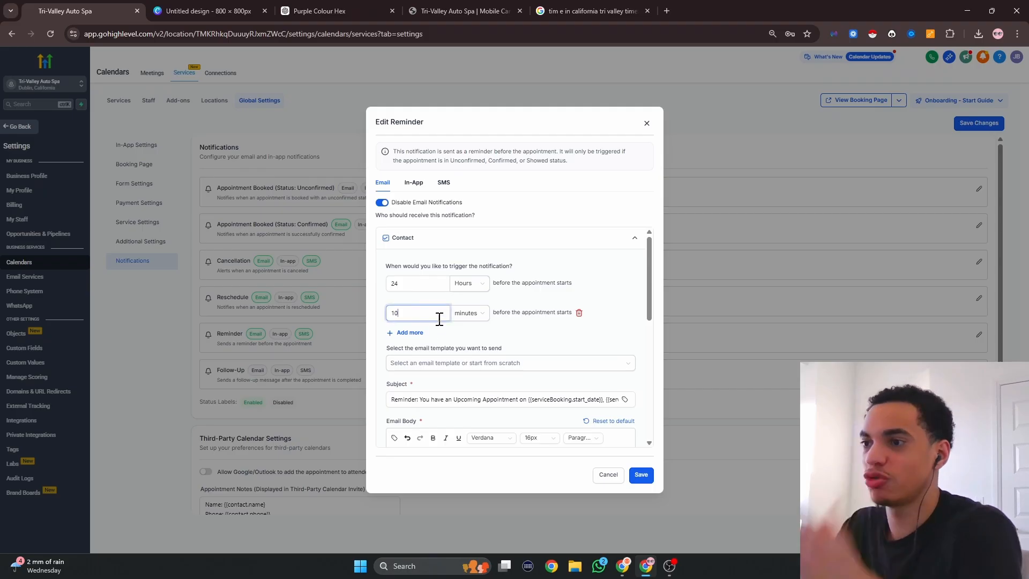
pyautogui.press('BackSpace')
pyautogui.press('BackSpace')
pyautogui.write('15')
pyautogui.click(632, 475)
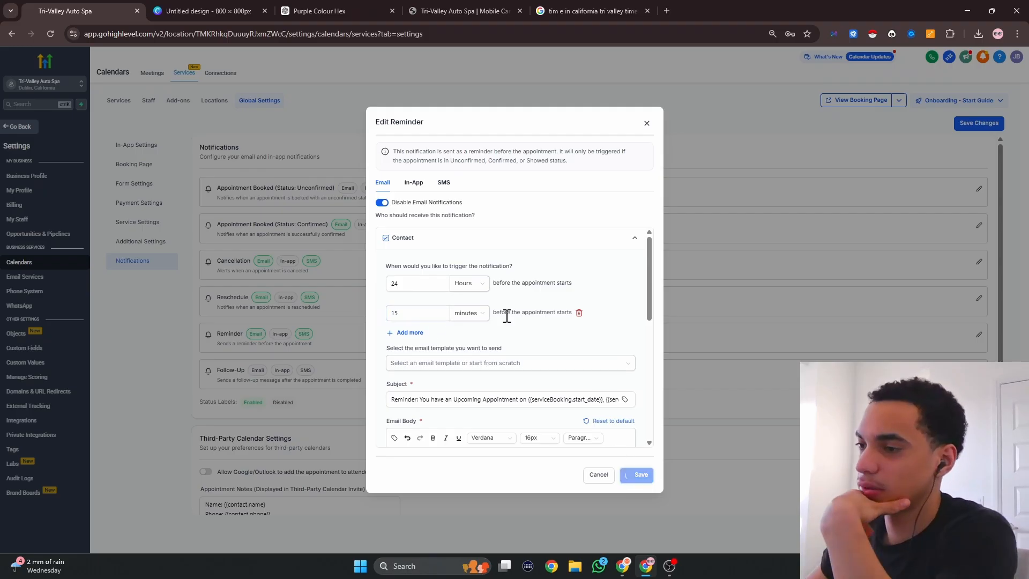
# Save the changes to the service calendar's global notification settings.
pyautogui.scroll(-2, 408, 348)
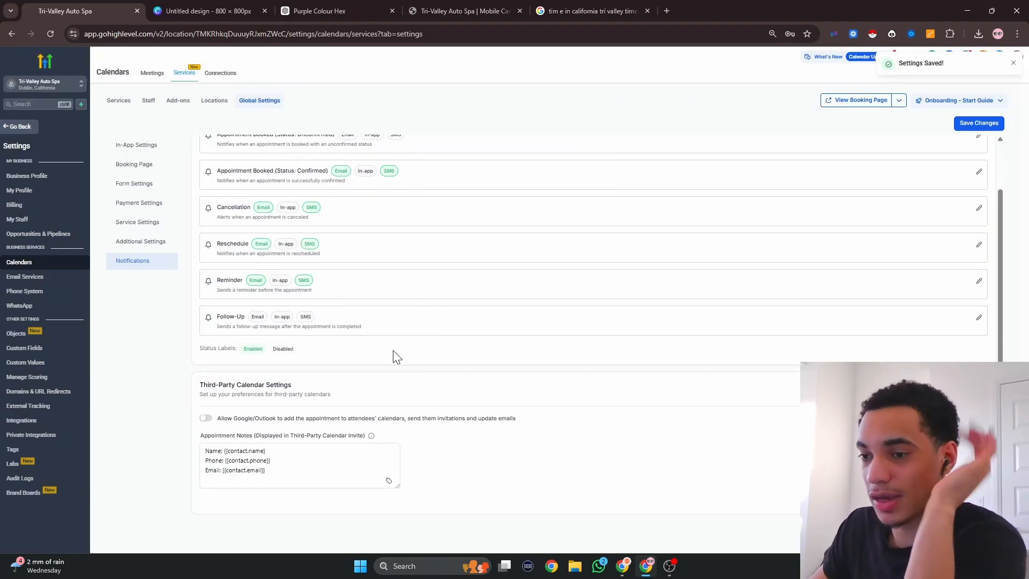
pyautogui.click(963, 122)
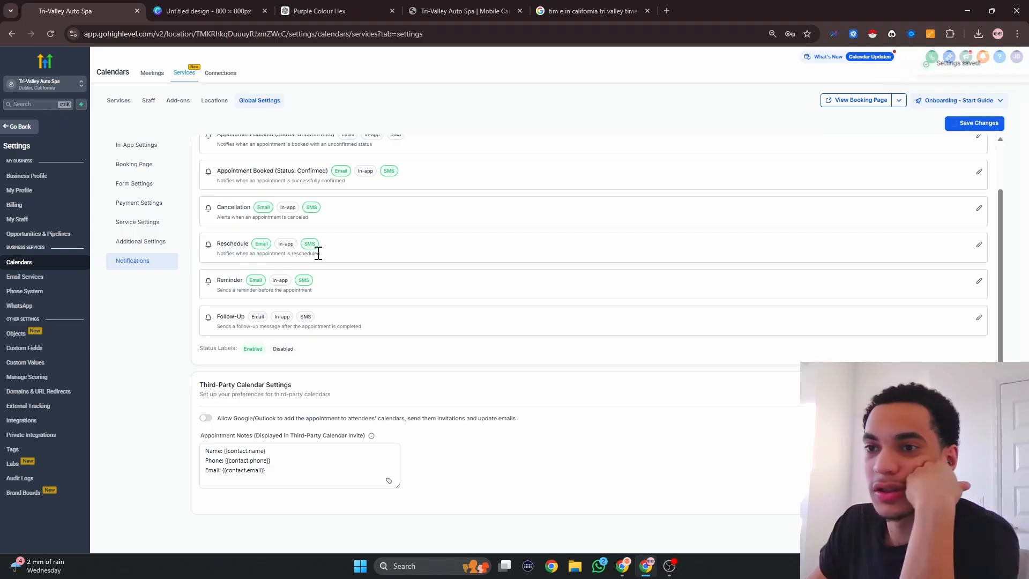
pyautogui.scroll(3, 278, 290)
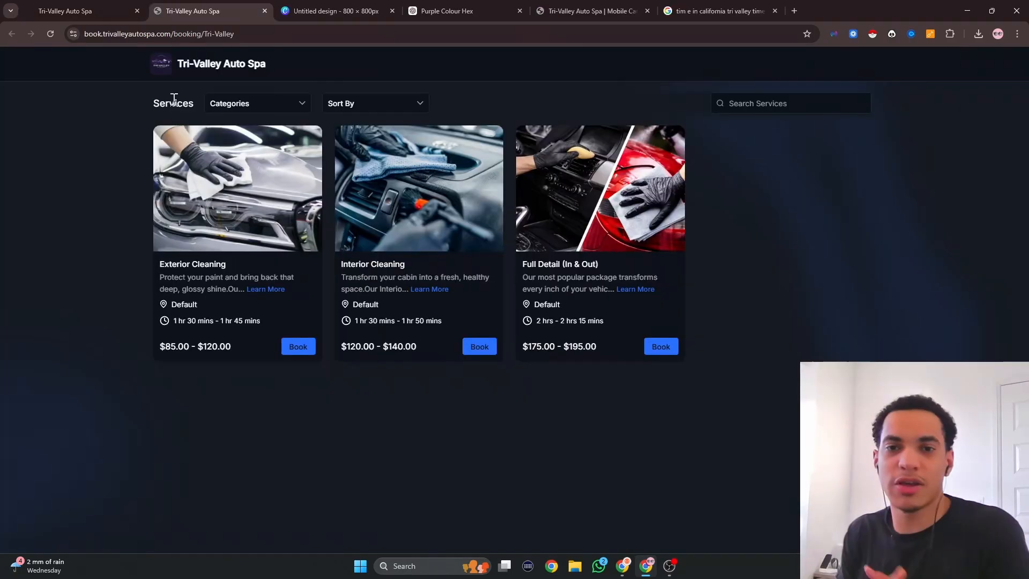